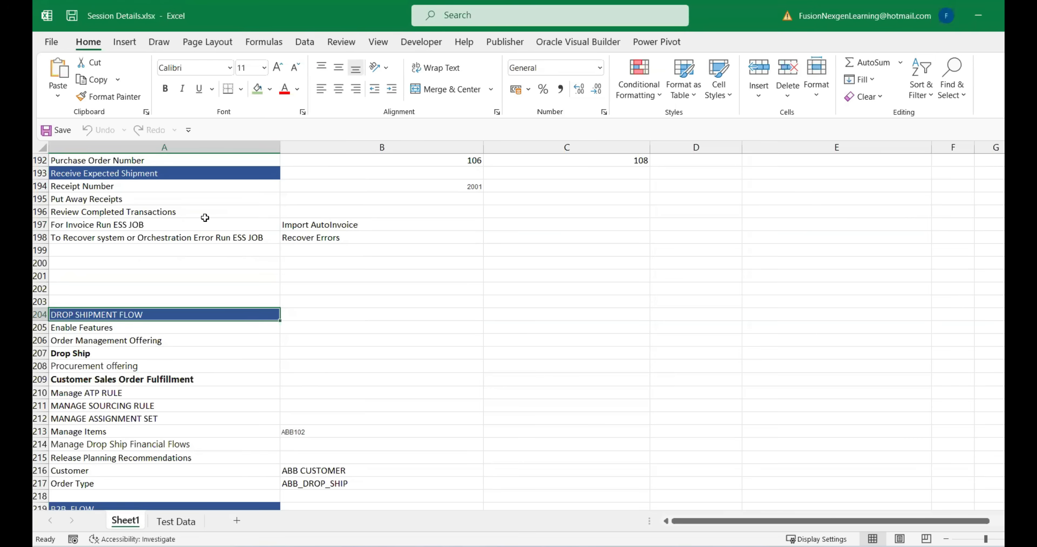
Review the setup tasks listed under DROP SHIPMENT FLOW on Sheet1, down to the B2B FLOW section
key(Down)
key(Down)
key(Down)
key(Down)
key(Down)
key(Down)
key(Down)
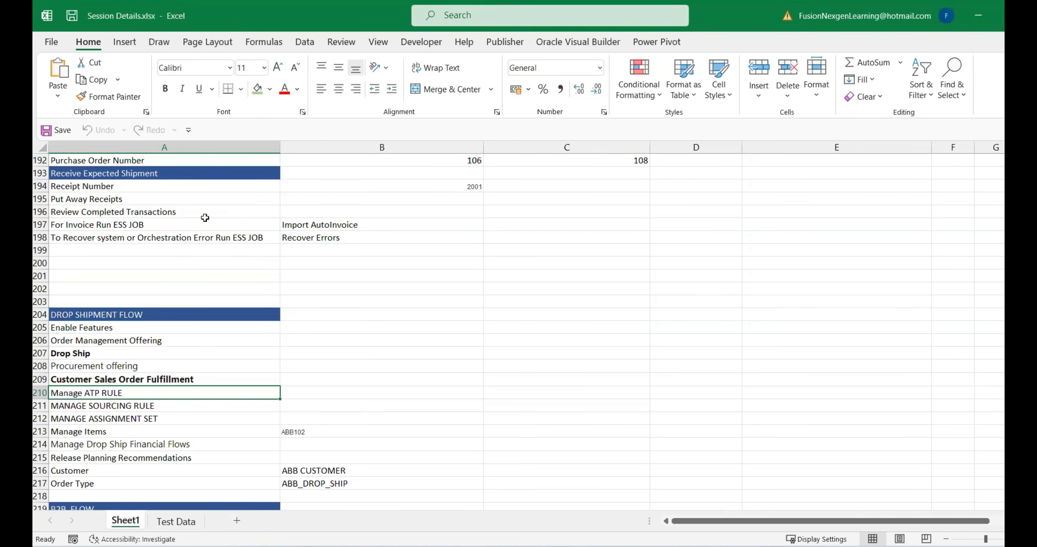
key(Down)
key(Down)
key(Down)
key(Down)
key(Down)
key(Down)
key(Down)
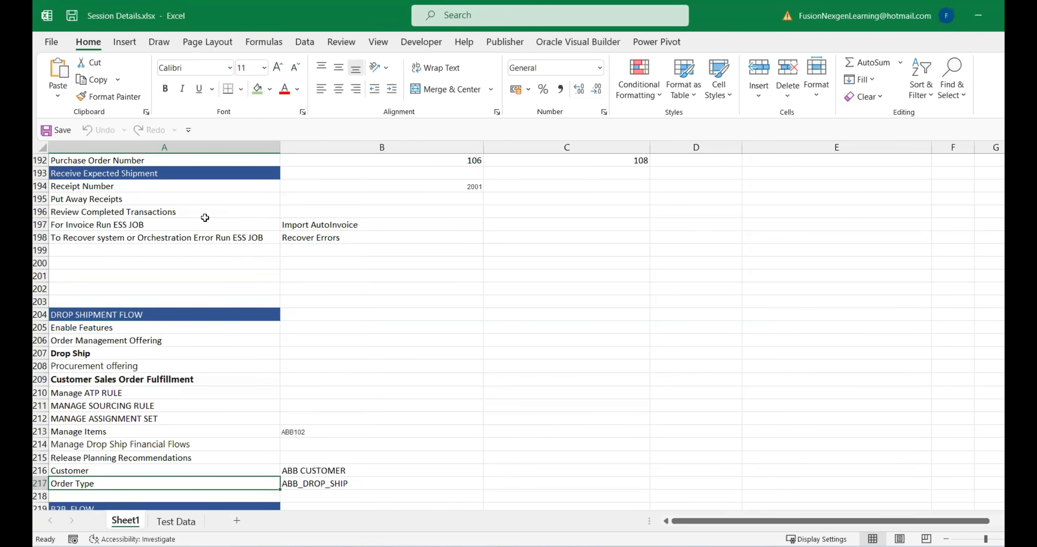
key(Down)
key(Down)
key(Down)
key(Down)
key(Down)
key(Down)
key(Up)
key(Up)
key(Up)
key(Up)
key(Up)
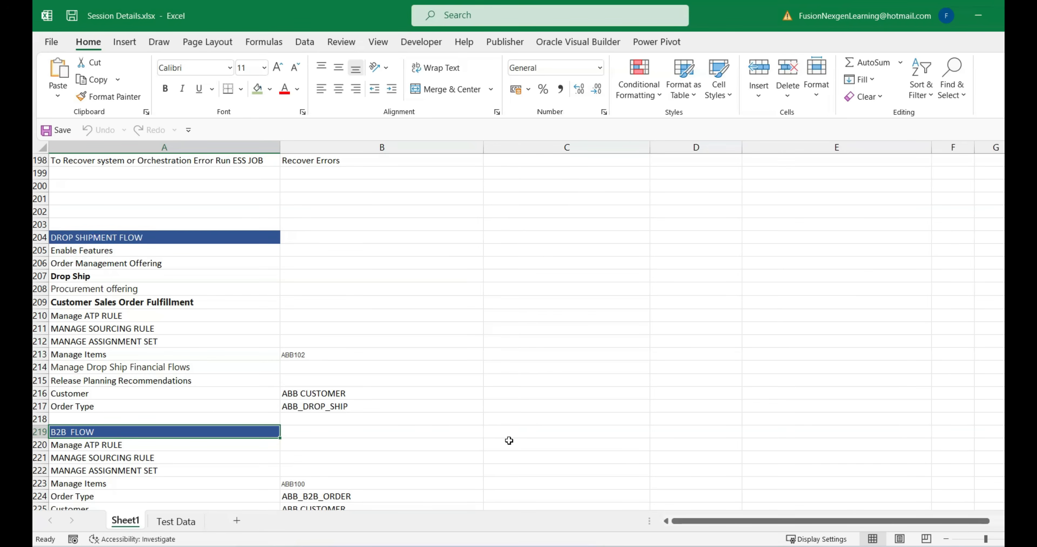
Switch to Oracle Fusion in the browser, go to the Order Management setup, and open its feature opt-in page
click(734, 485)
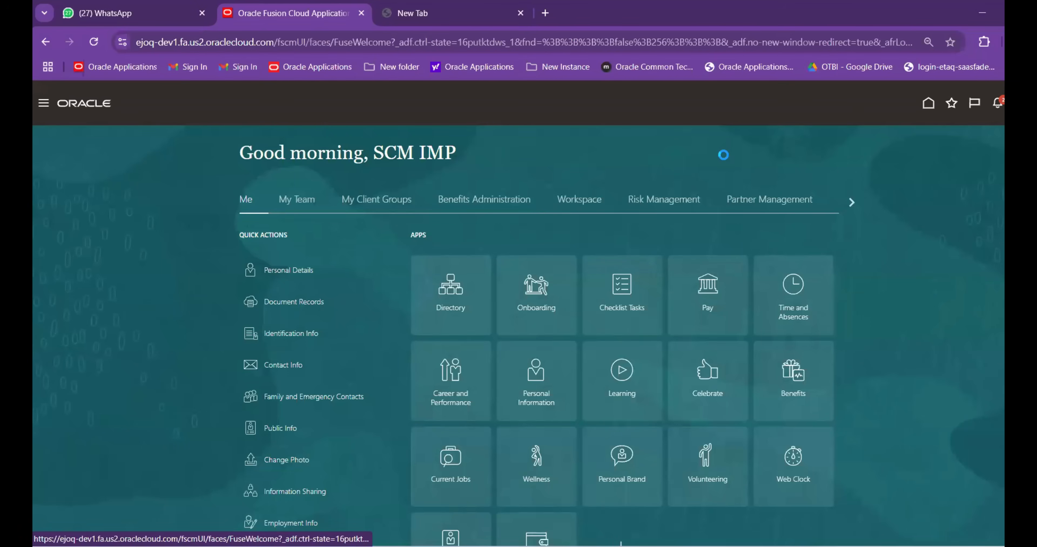
click(1020, 103)
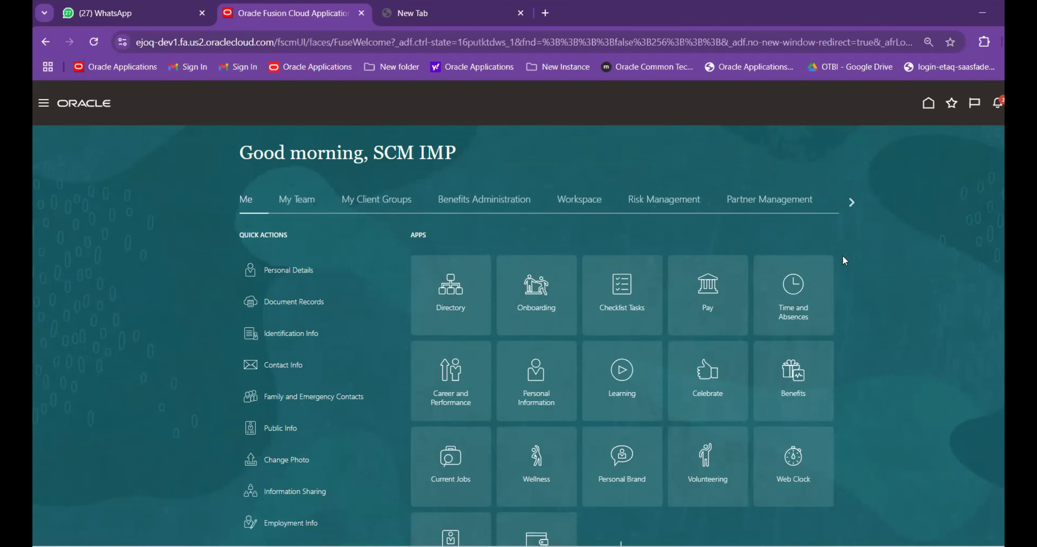
click(847, 265)
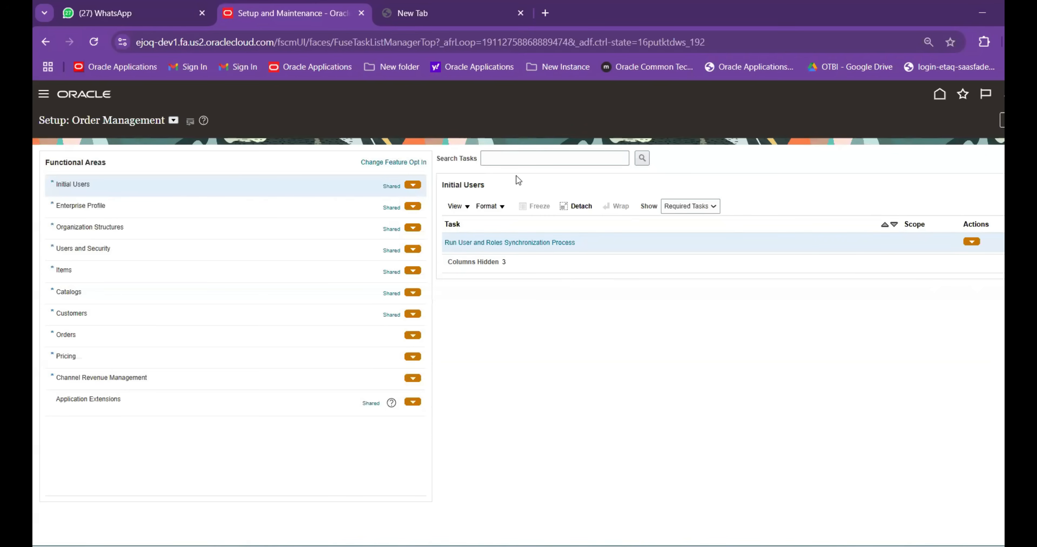
click(384, 162)
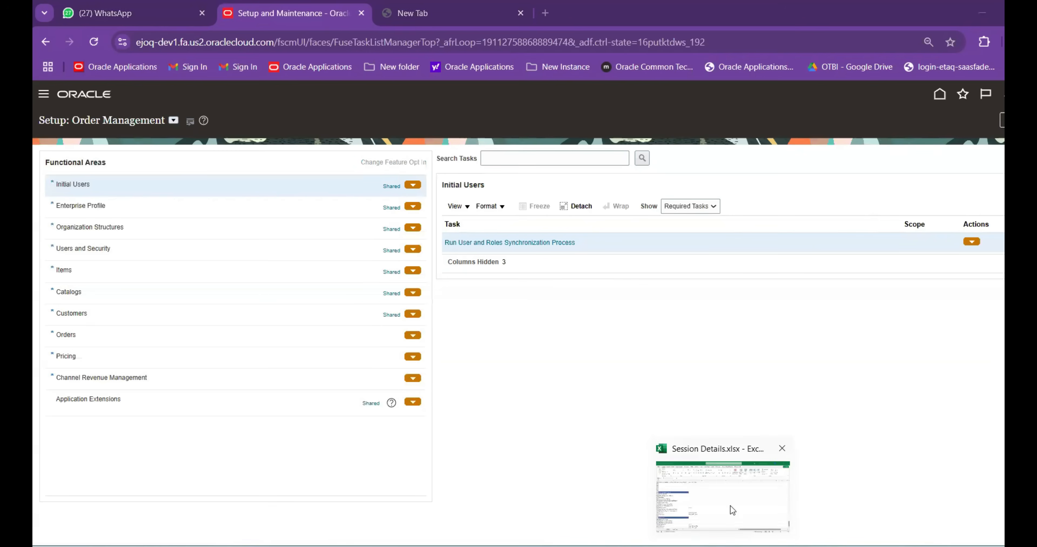
Consult the Excel checklist, check the Drop Ship feature among the Order Management features, and return to the offering's setup page
click(732, 509)
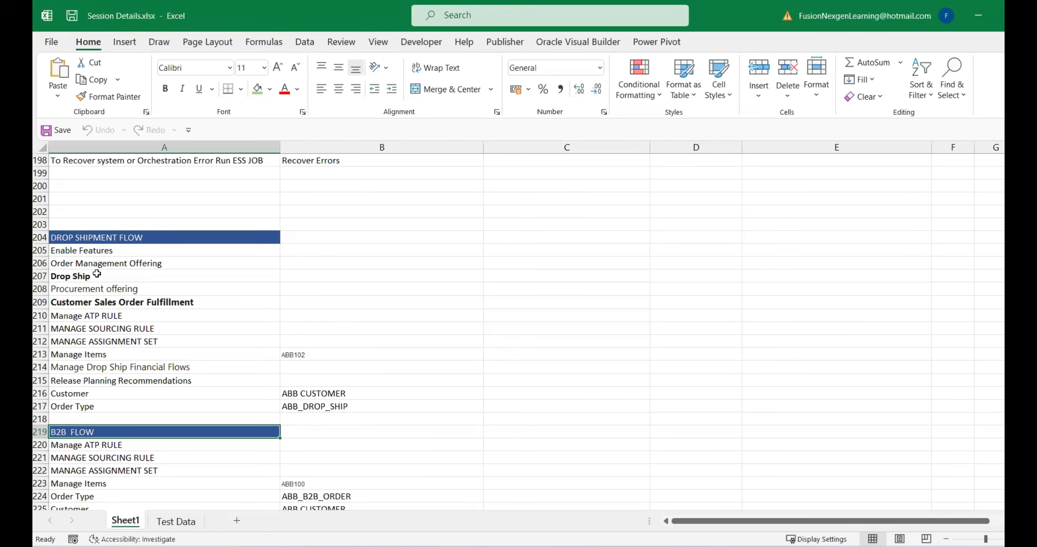
mouse_move(752, 544)
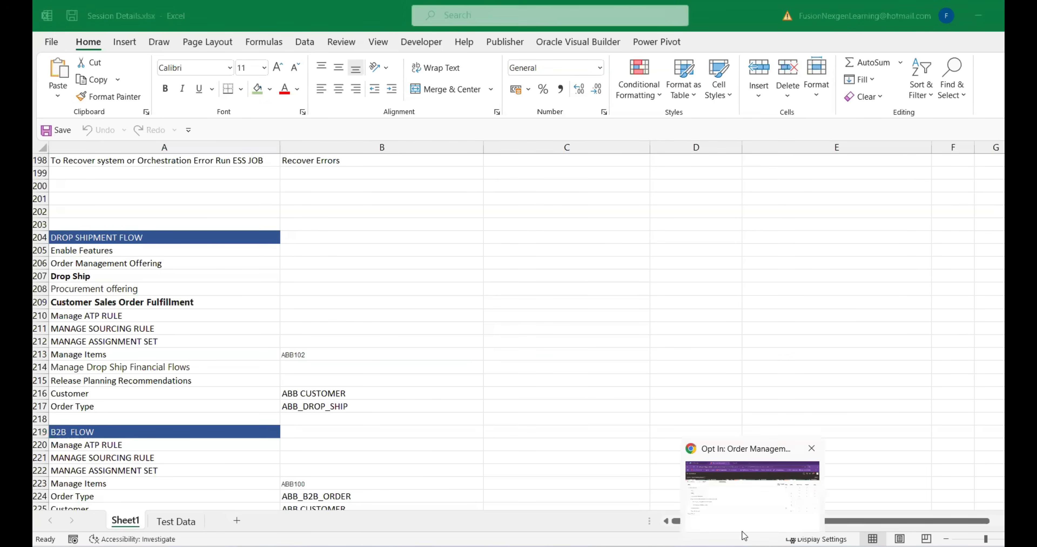
click(744, 515)
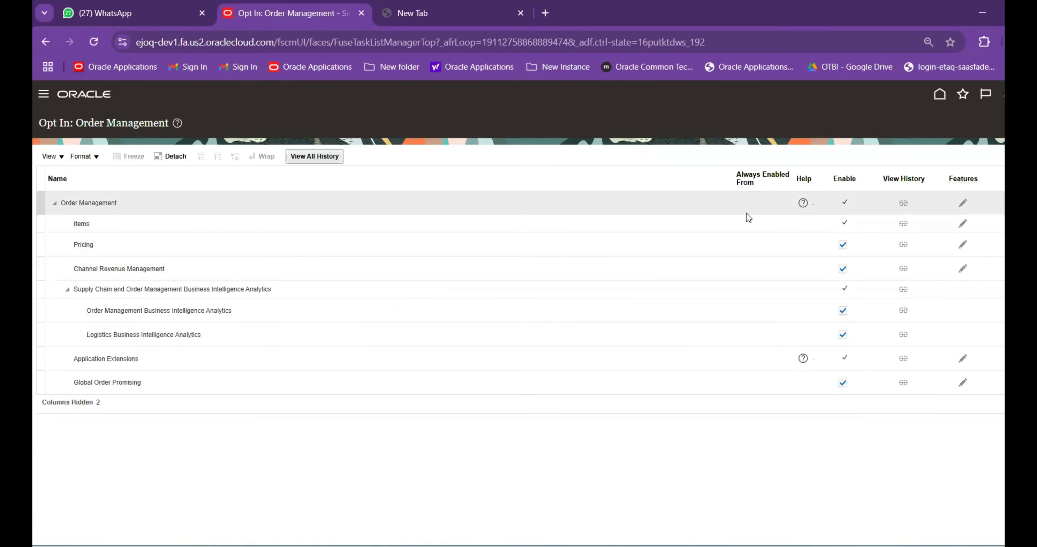
click(963, 203)
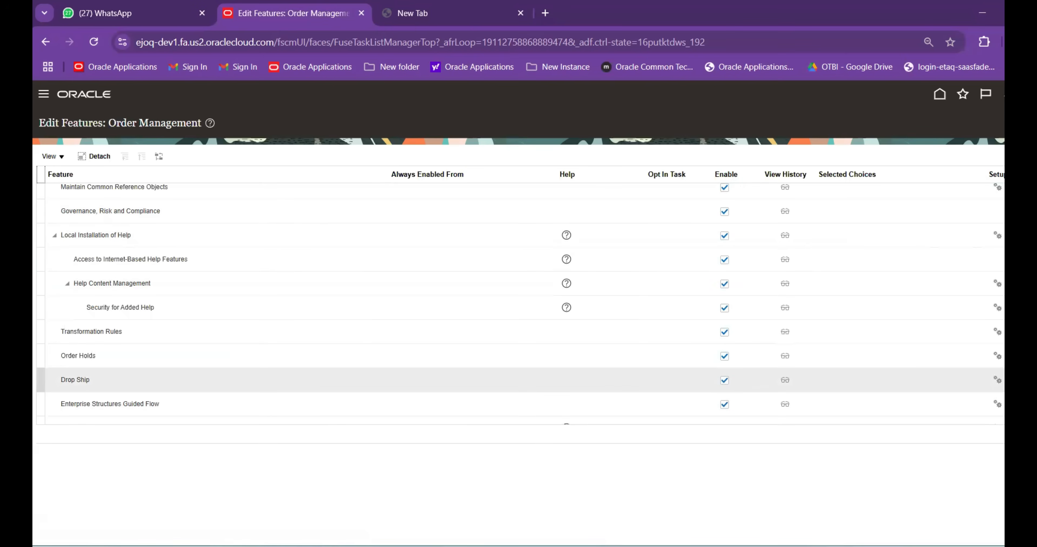
click(1002, 123)
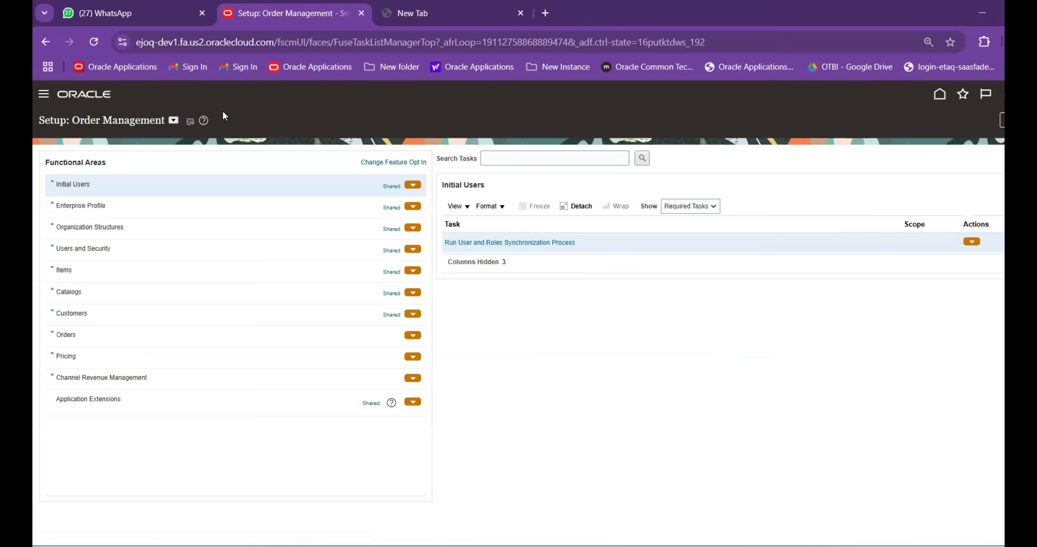
Change the setup offering to Procurement and open its feature opt-in page
click(174, 120)
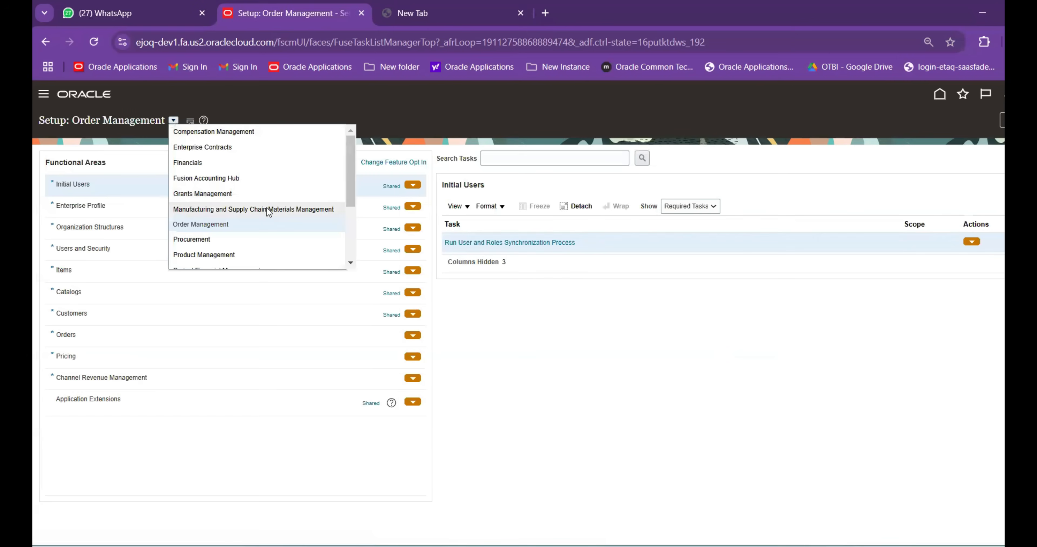
scroll(353, 184, down, 1)
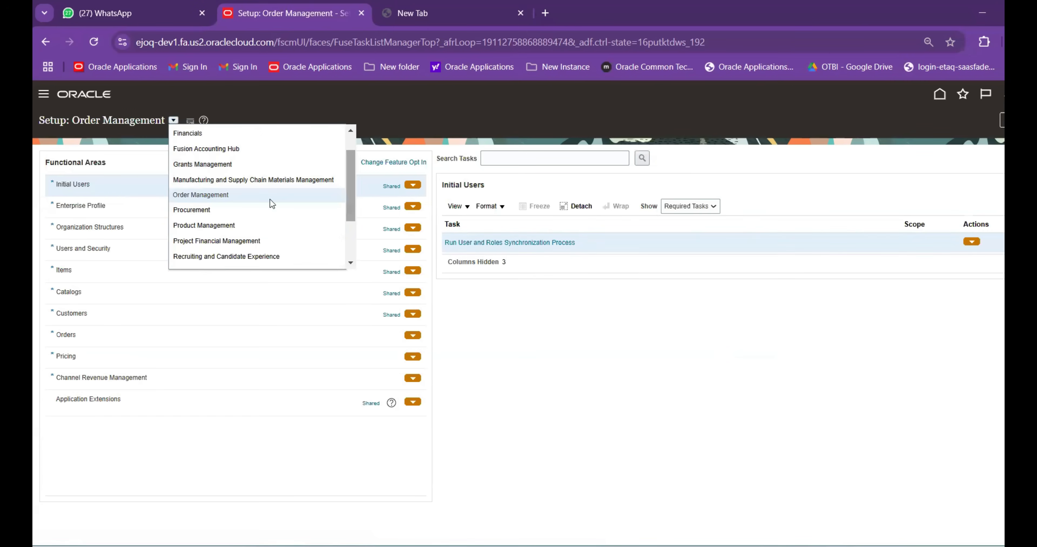
click(213, 201)
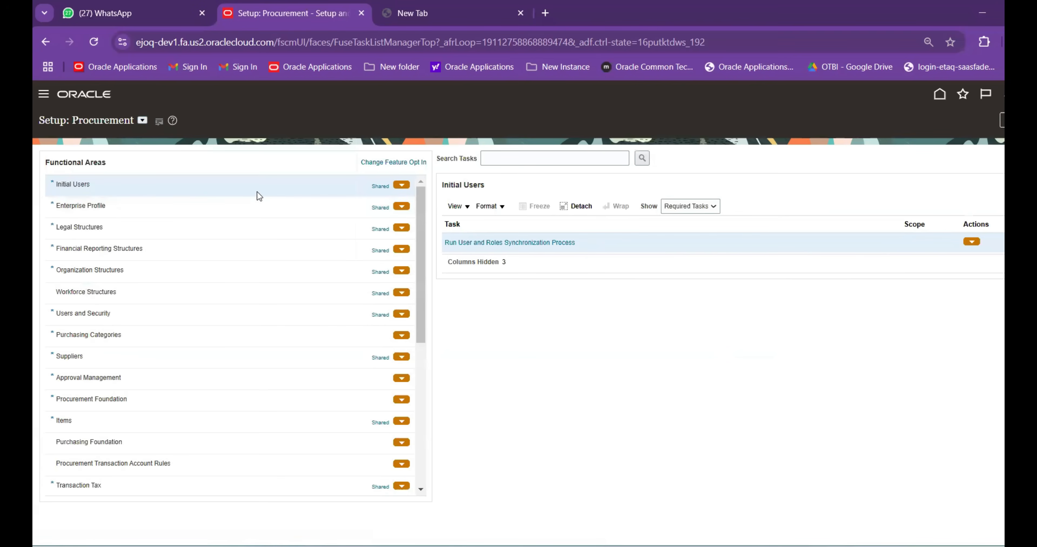
click(390, 161)
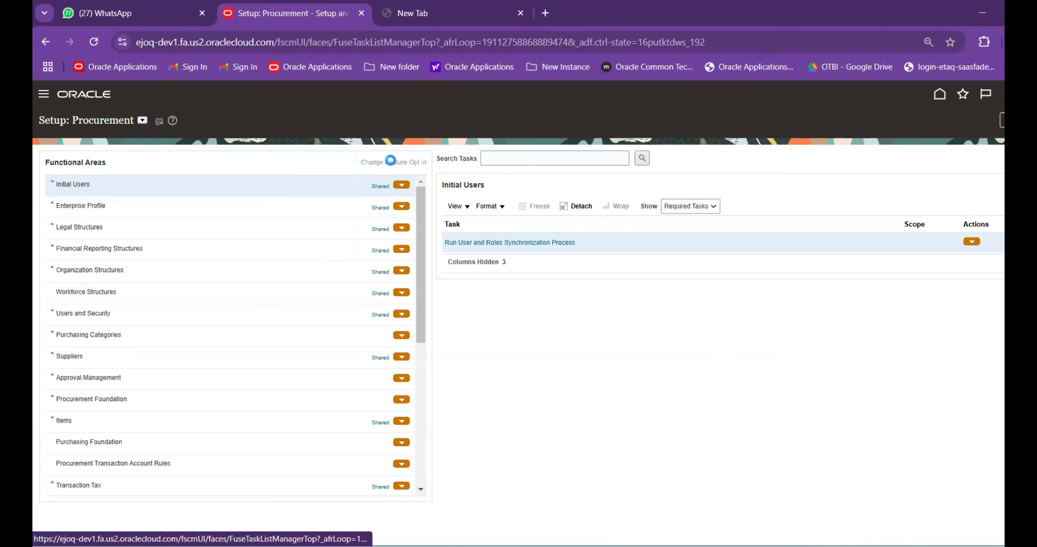
Consult the Excel checklist and examine the Procurement opt-in list and its top-level features for Customer Sales Order Fulfillment
click(737, 519)
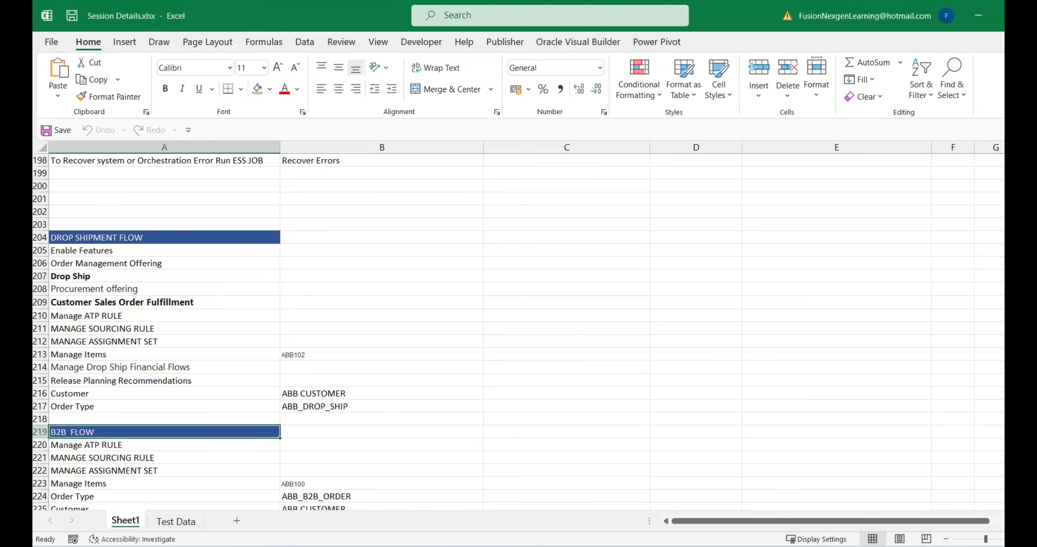
click(761, 517)
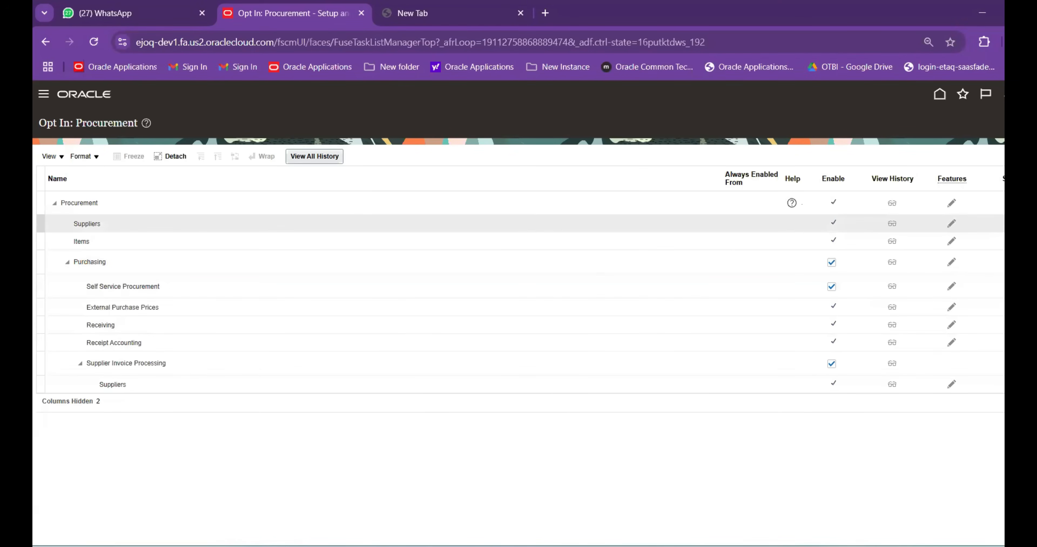
scroll(524, 282, down, 3)
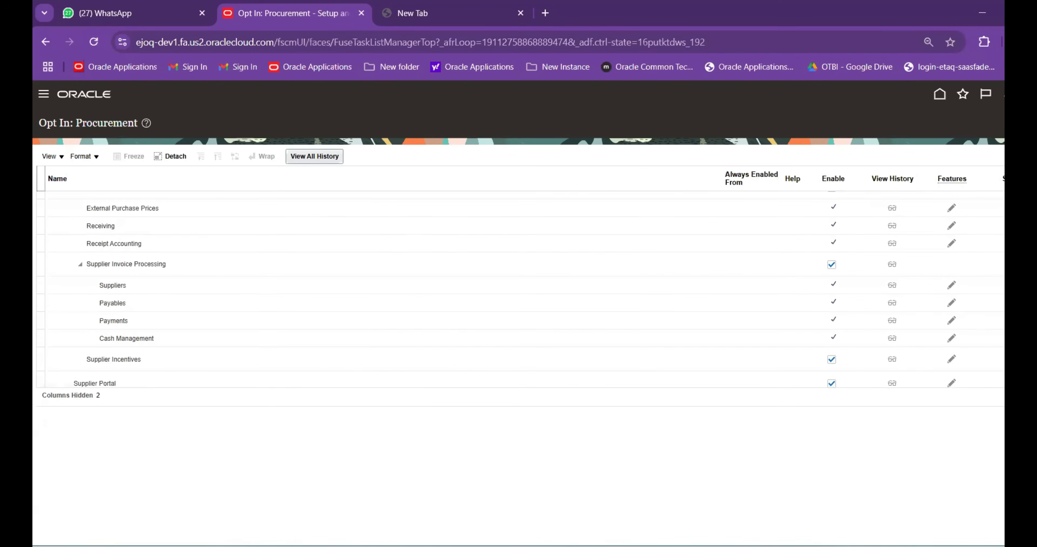
scroll(523, 302, down, 5)
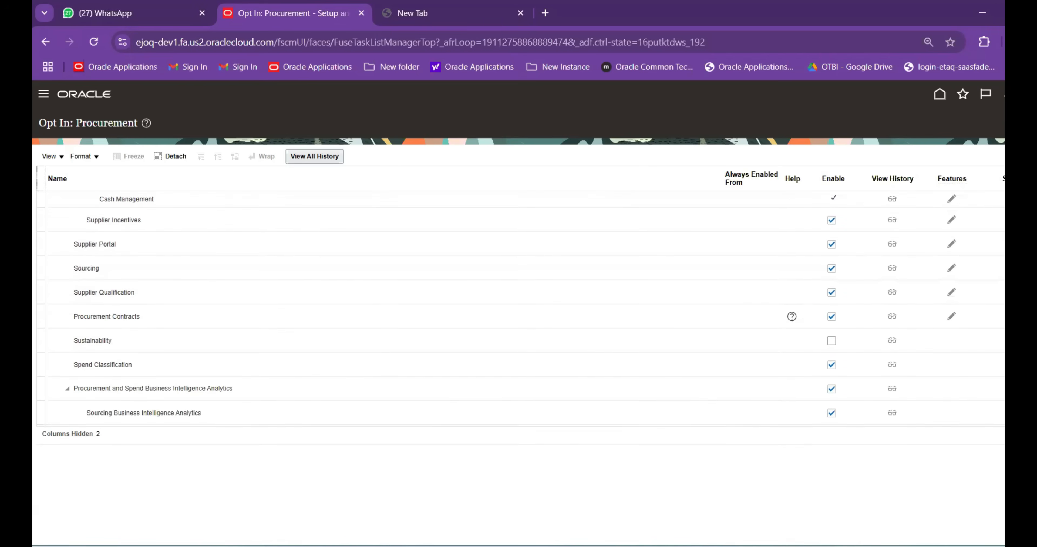
scroll(524, 302, down, 1)
scroll(524, 302, up, 9)
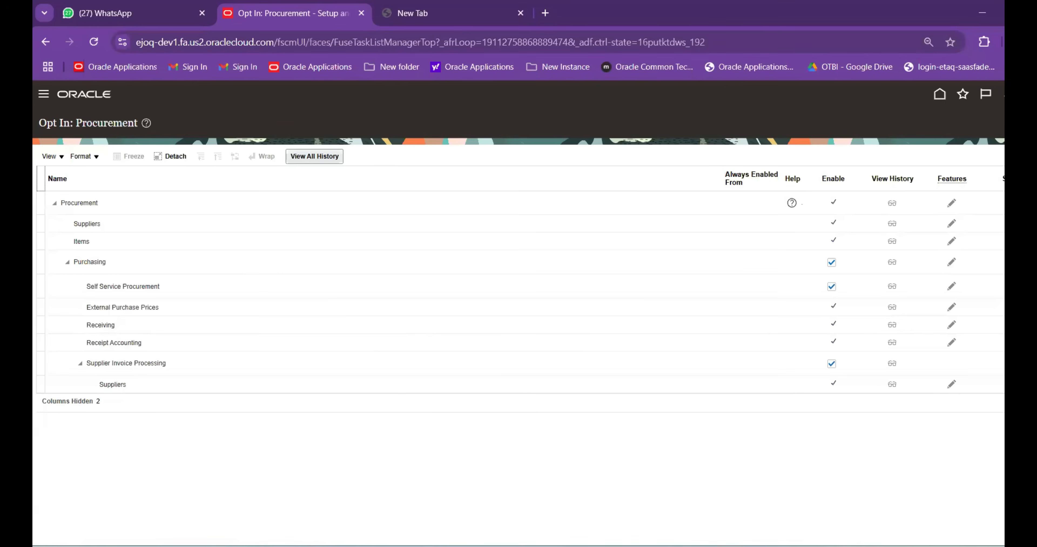
click(950, 196)
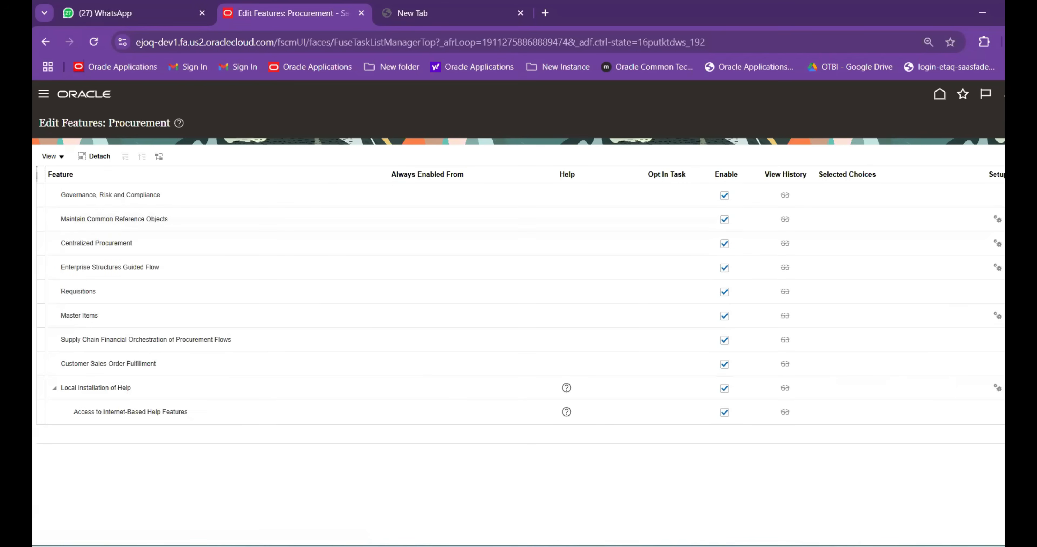
scroll(523, 306, down, 6)
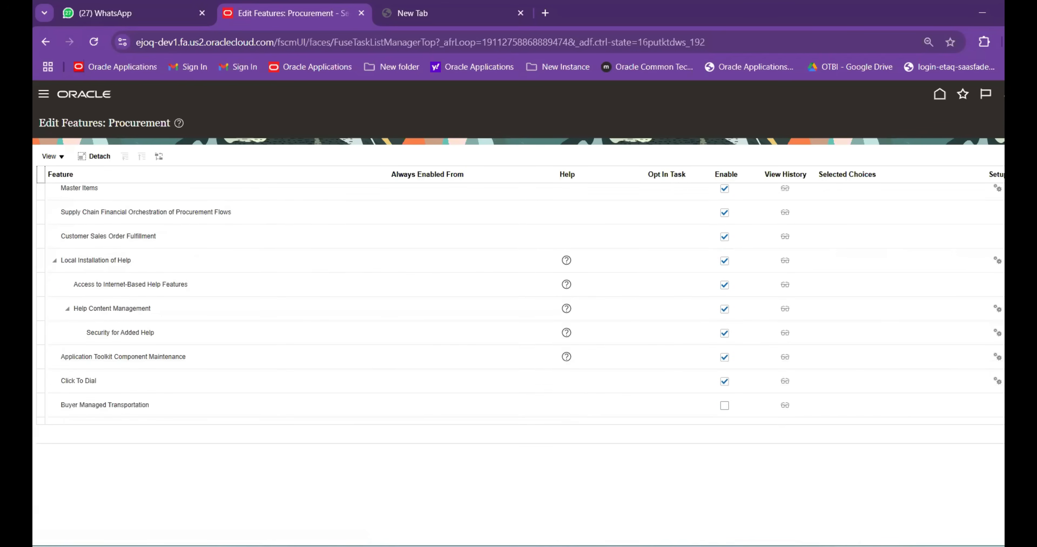
scroll(523, 306, down, 7)
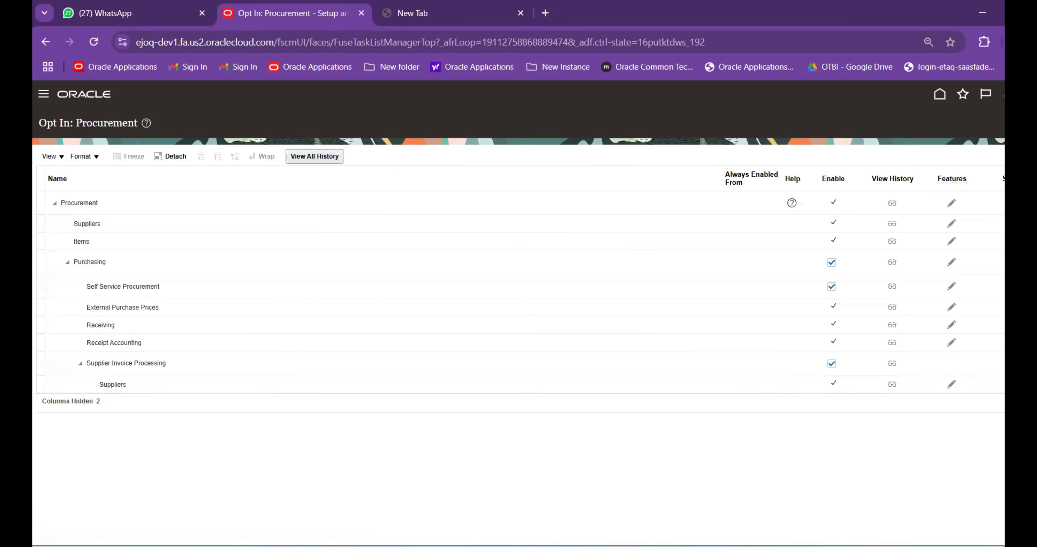
Look through the Procurement opt-in list and the Purchasing features for the required feature, and return to the opt-in page
scroll(520, 289, down, 3)
scroll(519, 289, down, 5)
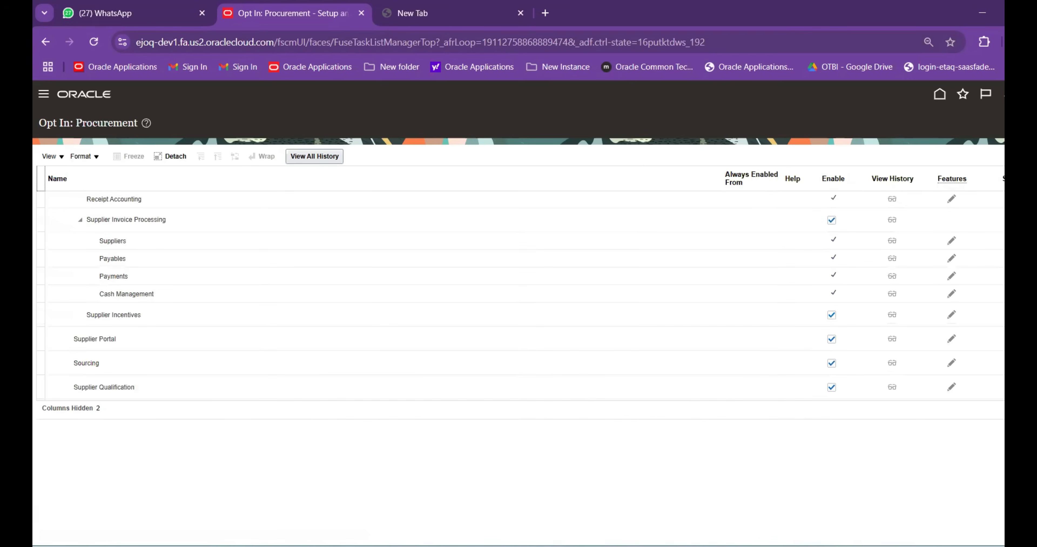
scroll(519, 290, down, 2)
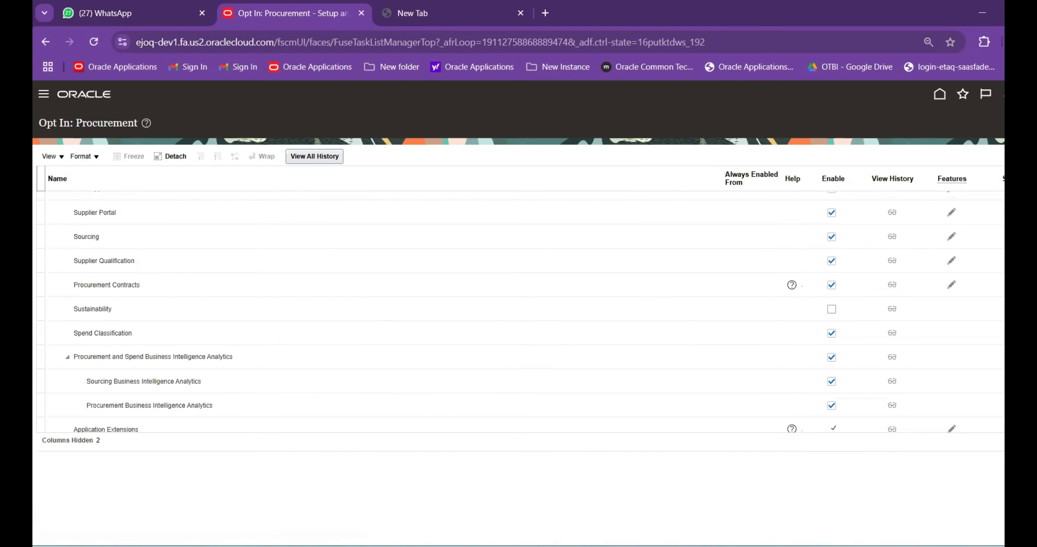
scroll(520, 290, up, 10)
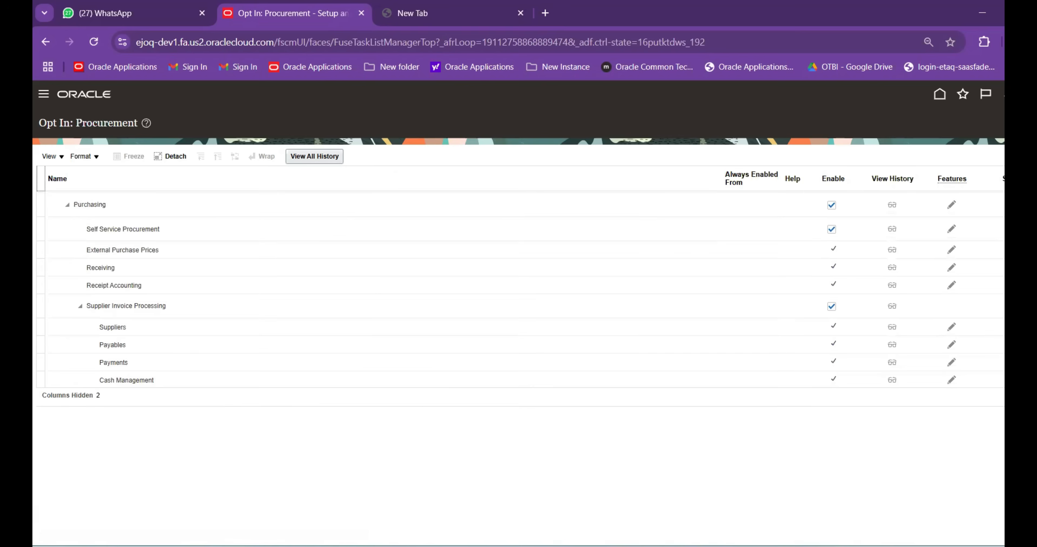
click(953, 259)
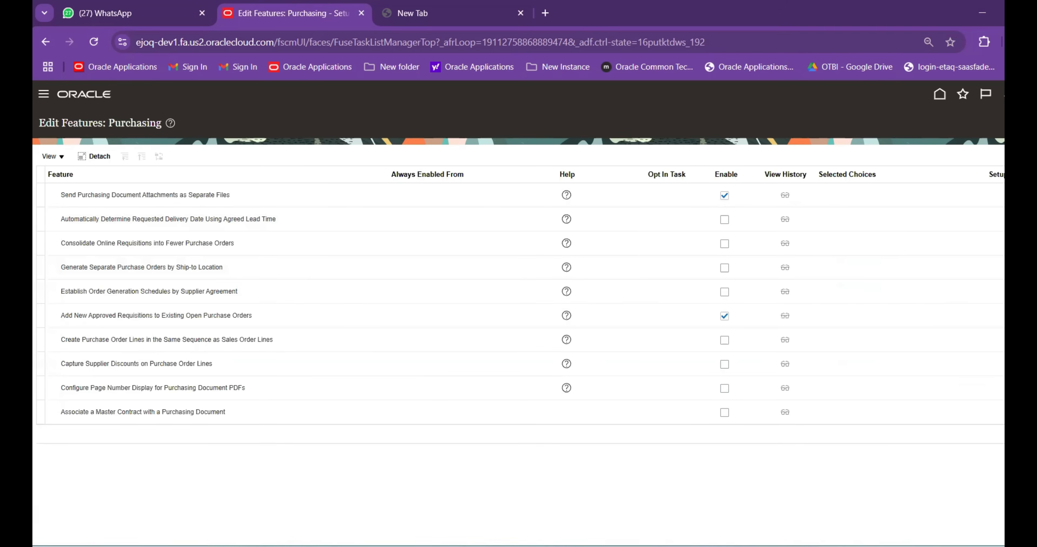
scroll(403, 301, down, 3)
scroll(520, 302, down, 5)
scroll(403, 302, down, 3)
scroll(403, 301, down, 1)
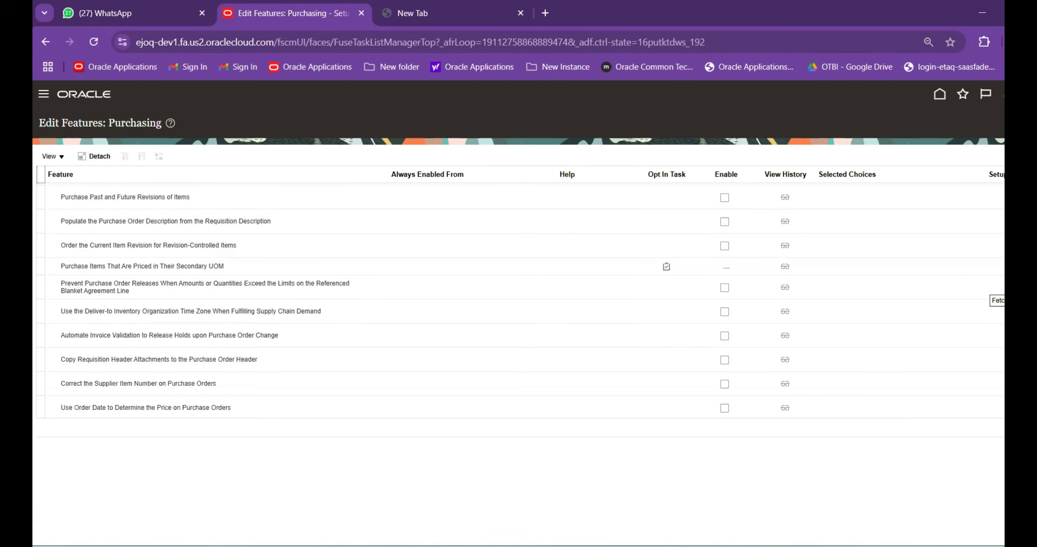
scroll(402, 301, up, 5)
scroll(403, 302, up, 4)
scroll(403, 301, up, 3)
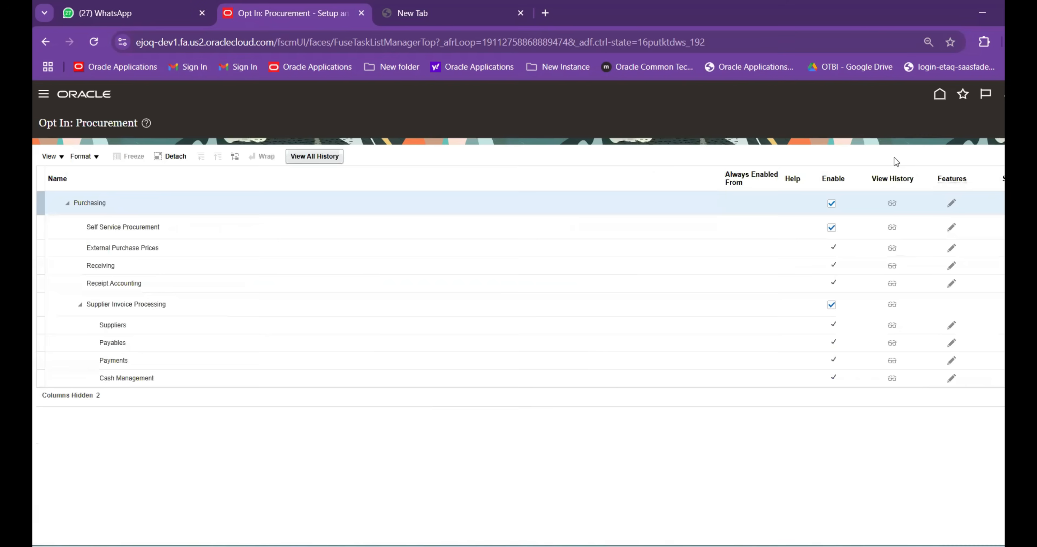
Search the Procurement opt-in page for "custo" and clear the search text
key(ctrl+f)
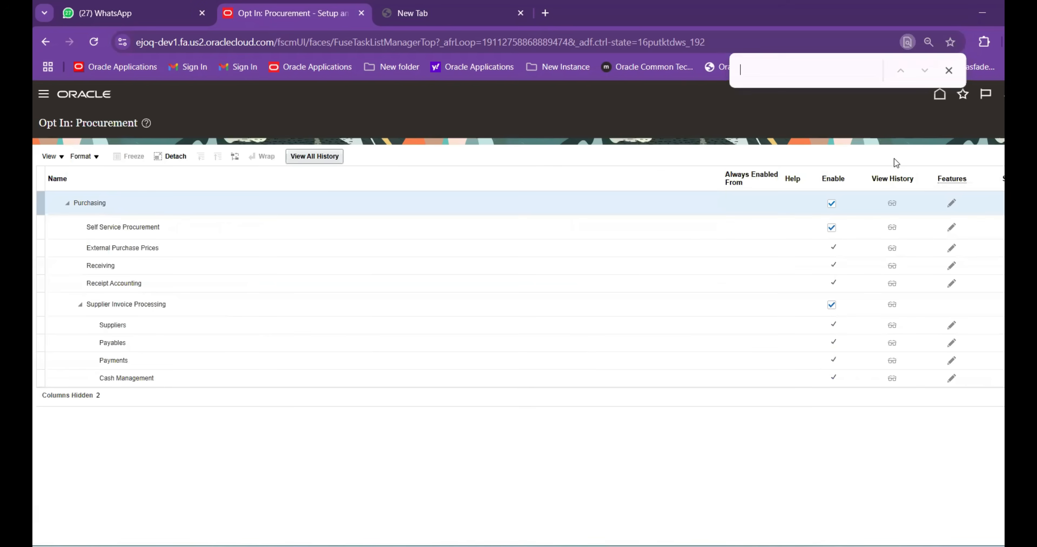
text(custo)
key(BackSpace)
key(BackSpace)
key(BackSpace)
key(BackSpace)
key(BackSpace)
Examine the Self Service Procurement features, close the page search, and return to the Procurement opt-in list
click(950, 226)
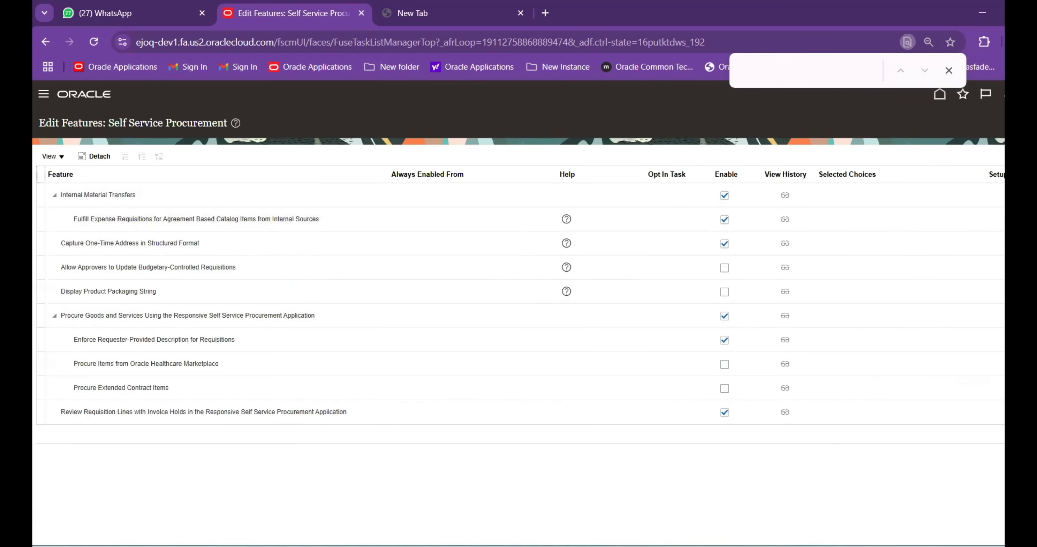
scroll(443, 302, down, 3)
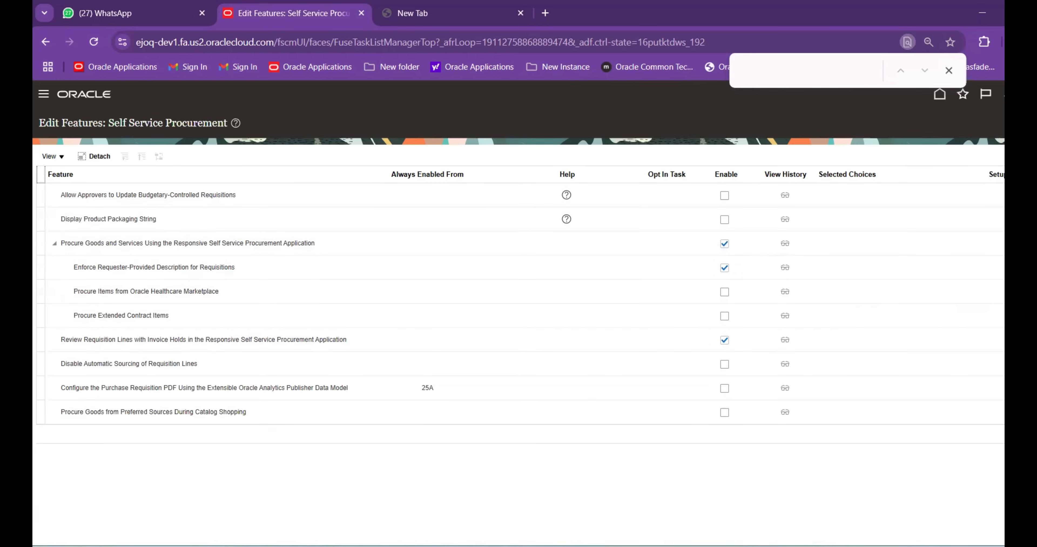
scroll(442, 302, up, 3)
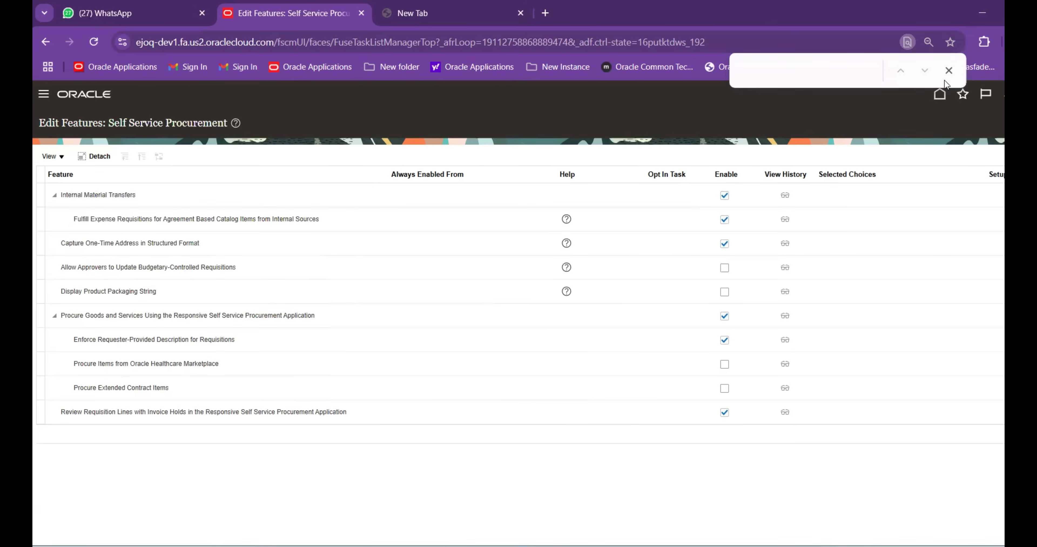
click(949, 70)
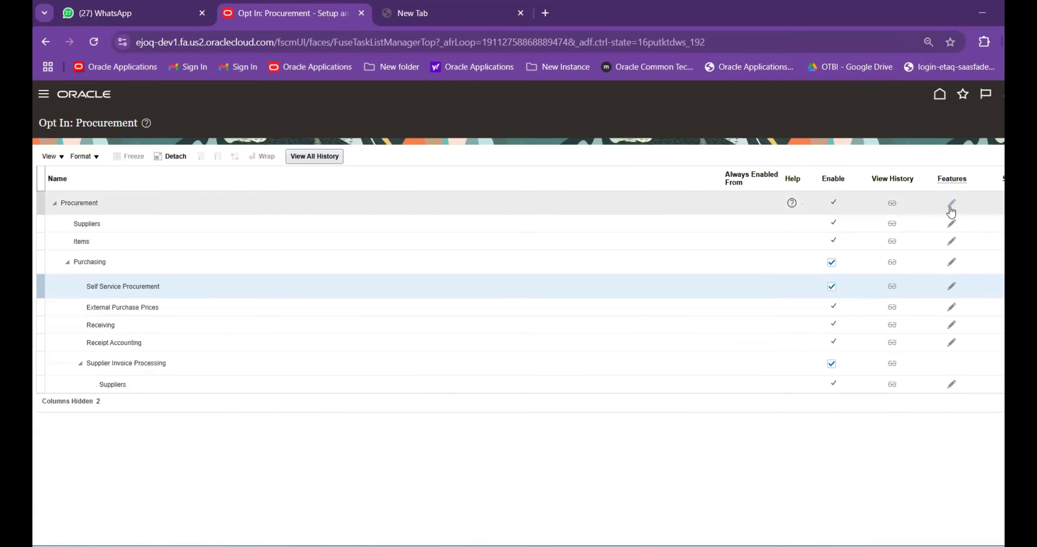
Examine the top-level Procurement features to check whether Customer Sales Order Fulfillment is enabled
click(942, 207)
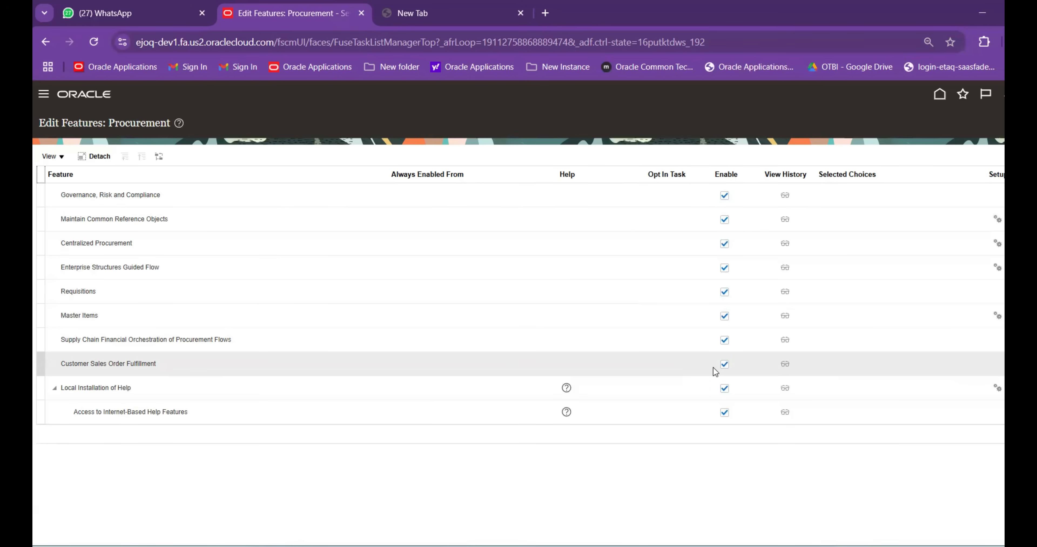
scroll(713, 368, up, 1)
scroll(180, 473, left, 1)
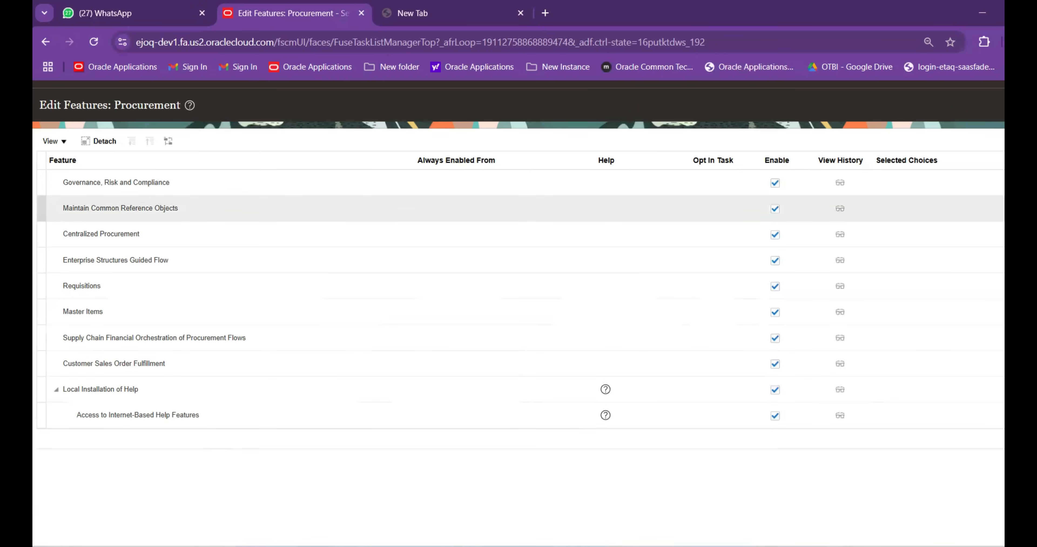
scroll(878, 213, down, 1)
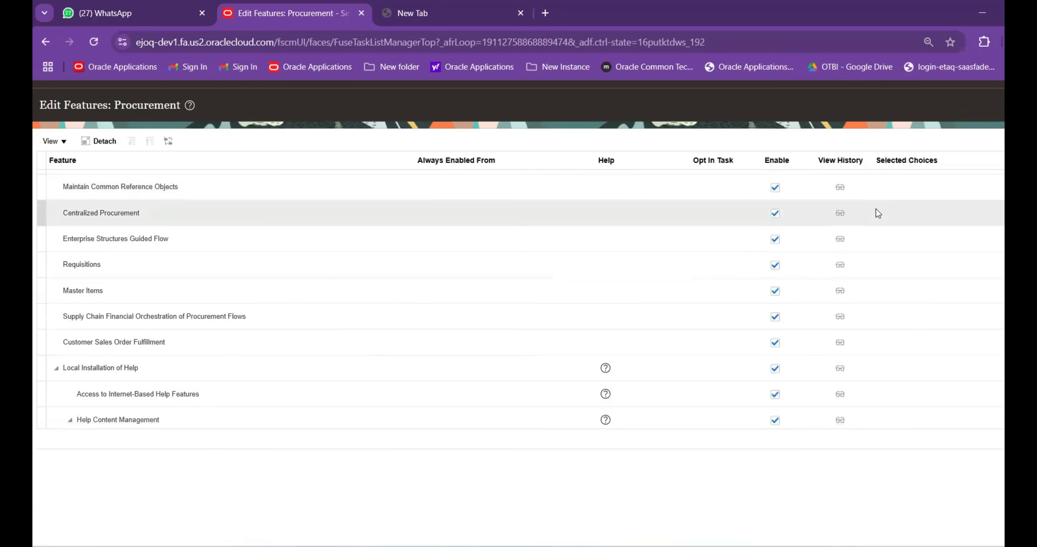
scroll(876, 209, down, 3)
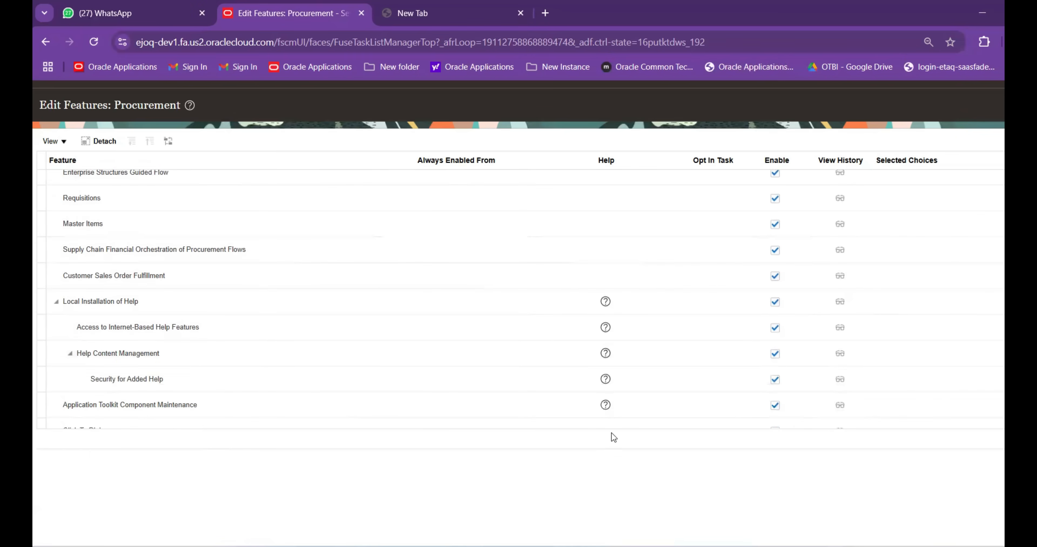
Reduce the browser page zoom to 75% and look further down the Procurement feature list
click(1035, 42)
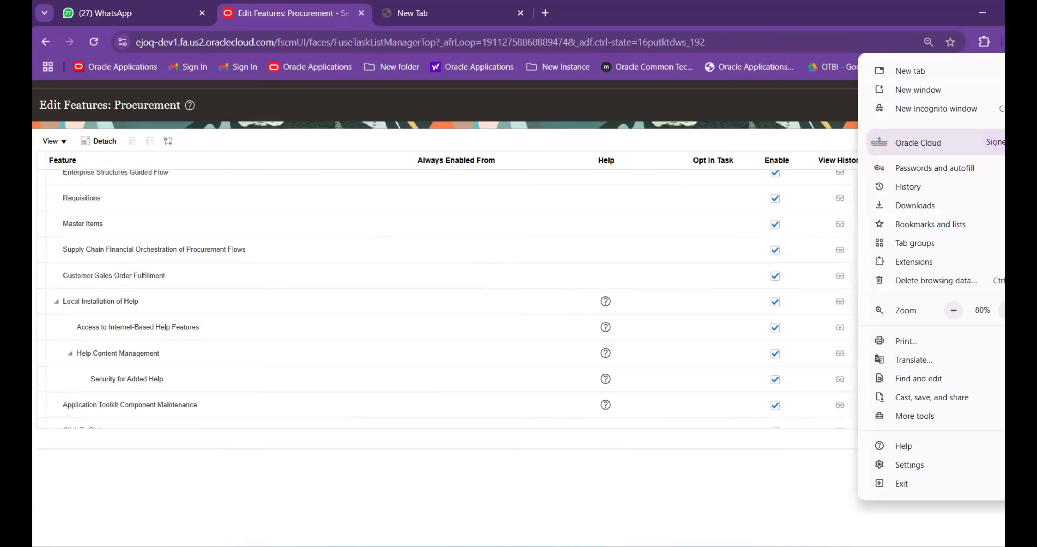
click(954, 312)
click(1009, 310)
click(1008, 310)
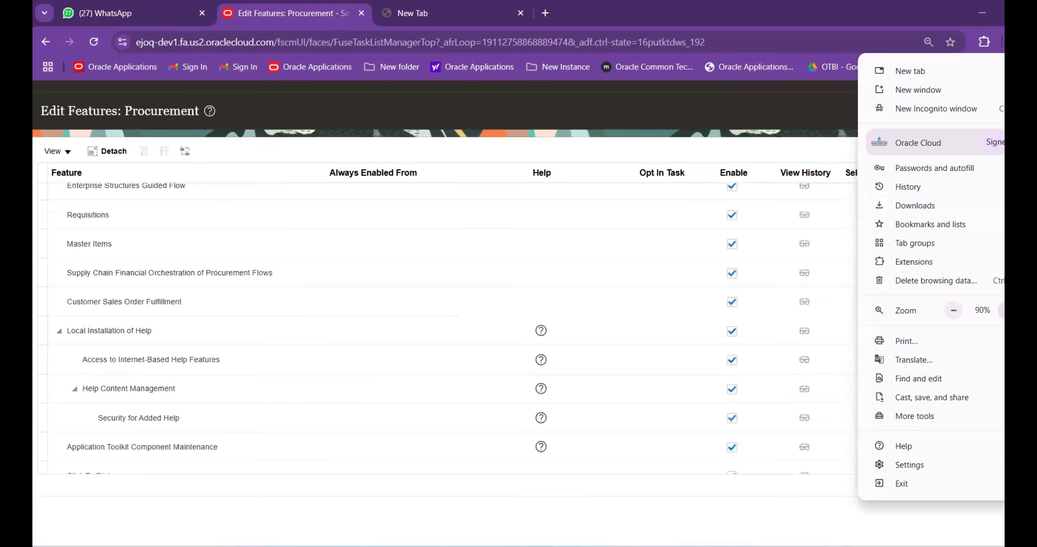
click(960, 311)
click(960, 311)
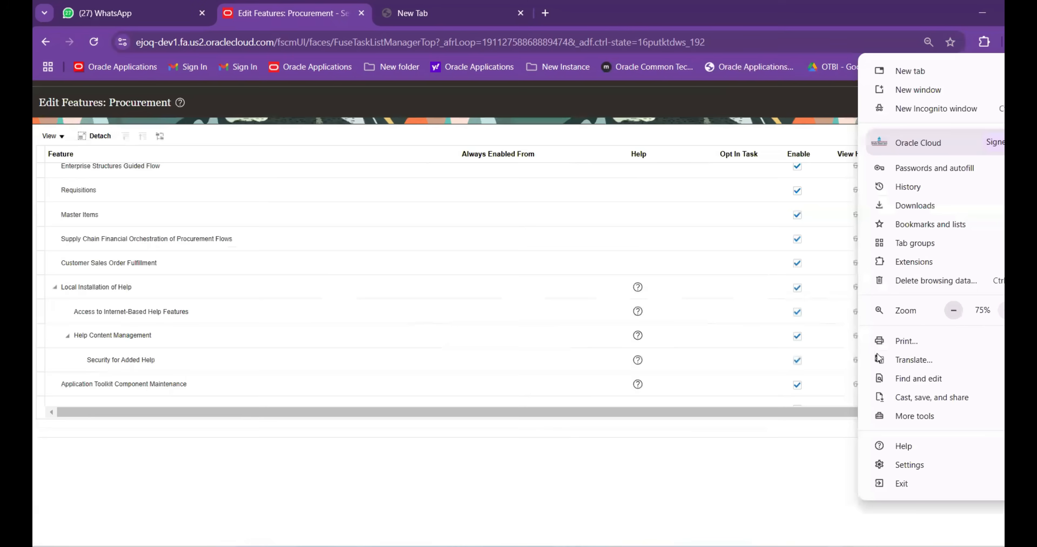
click(766, 495)
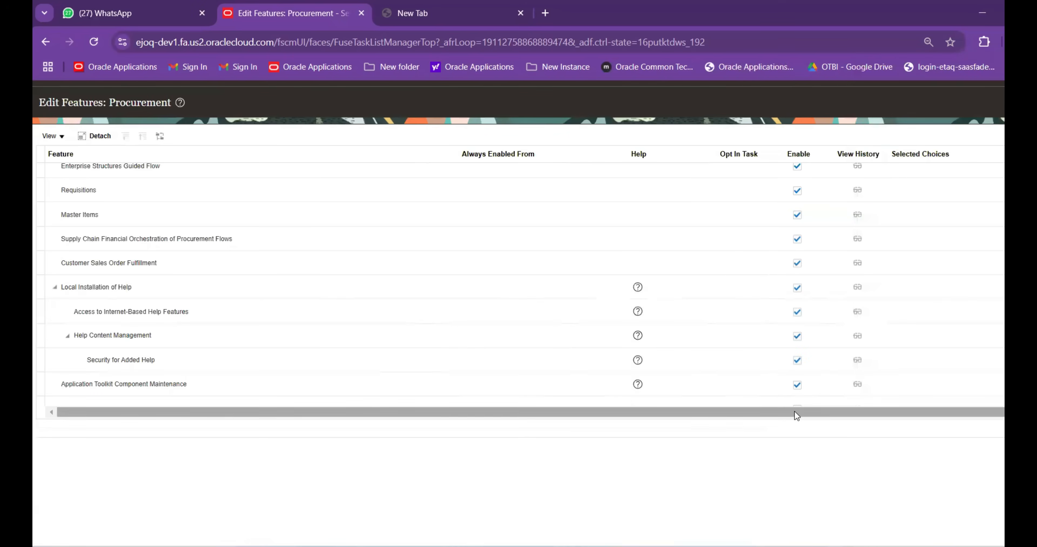
scroll(974, 380, down, 2)
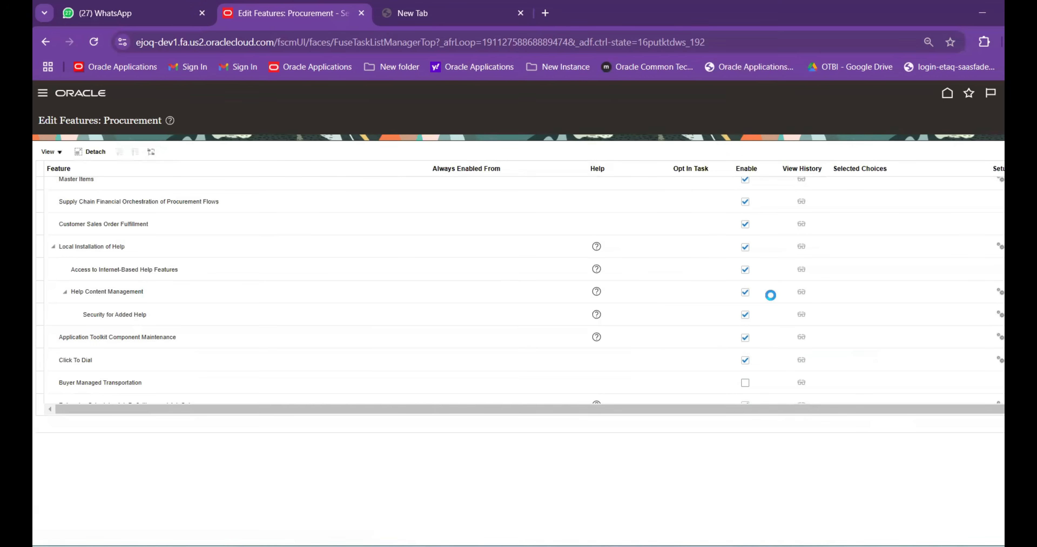
Review the drop shipment setup rows in the Excel checklist, copy the Manage Items value ABB102, and return to the browser
click(732, 502)
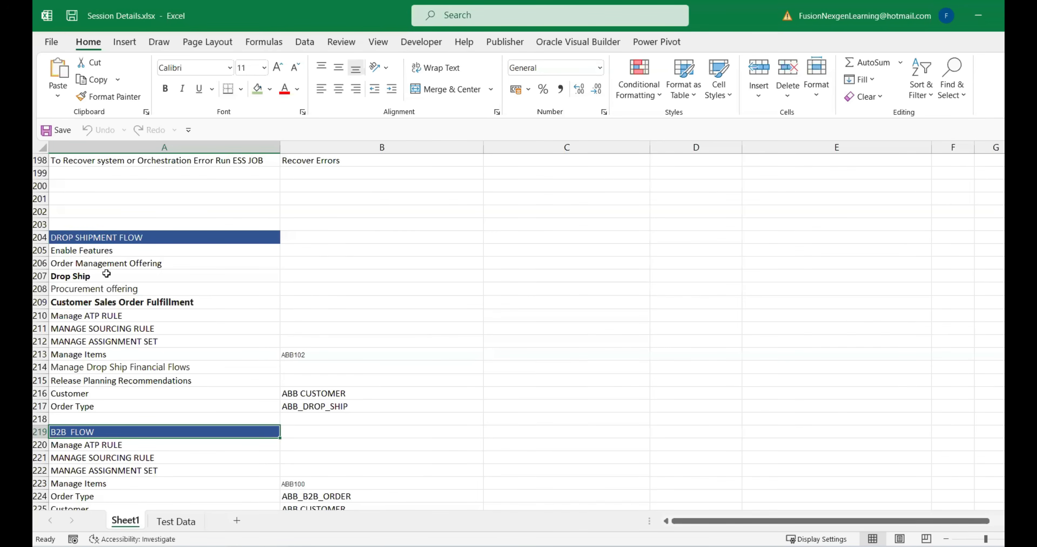
click(80, 319)
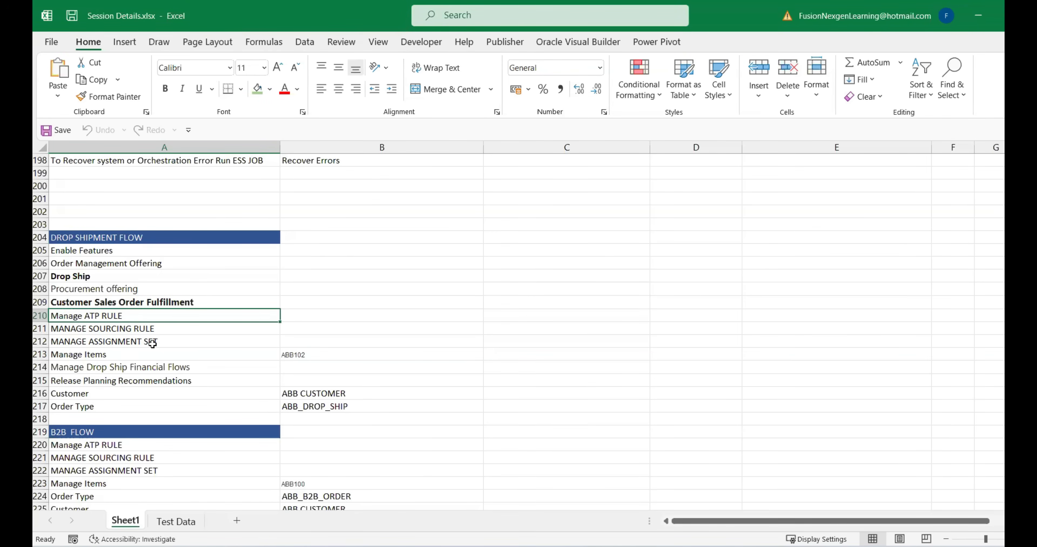
click(112, 353)
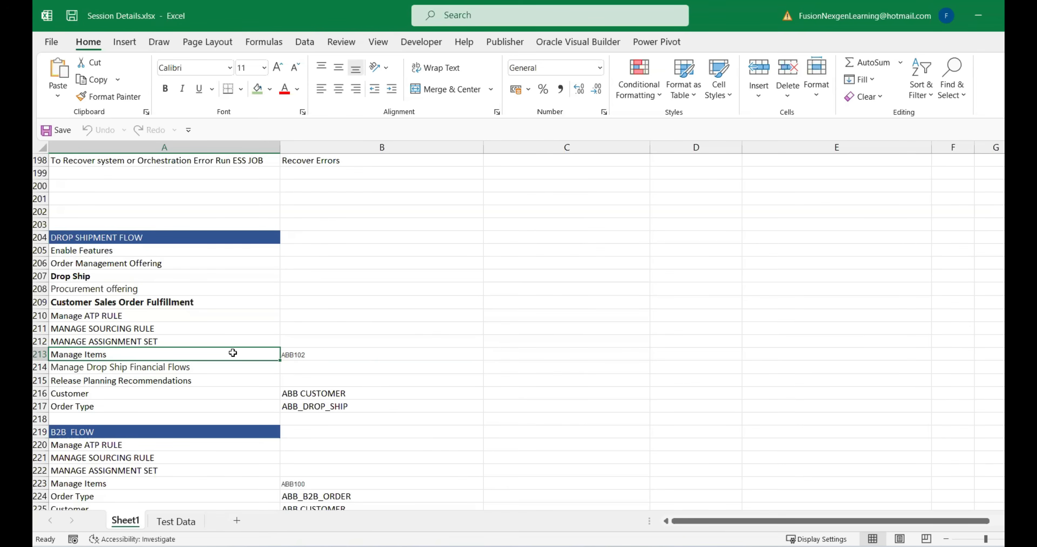
click(308, 356)
key(ctrl+c)
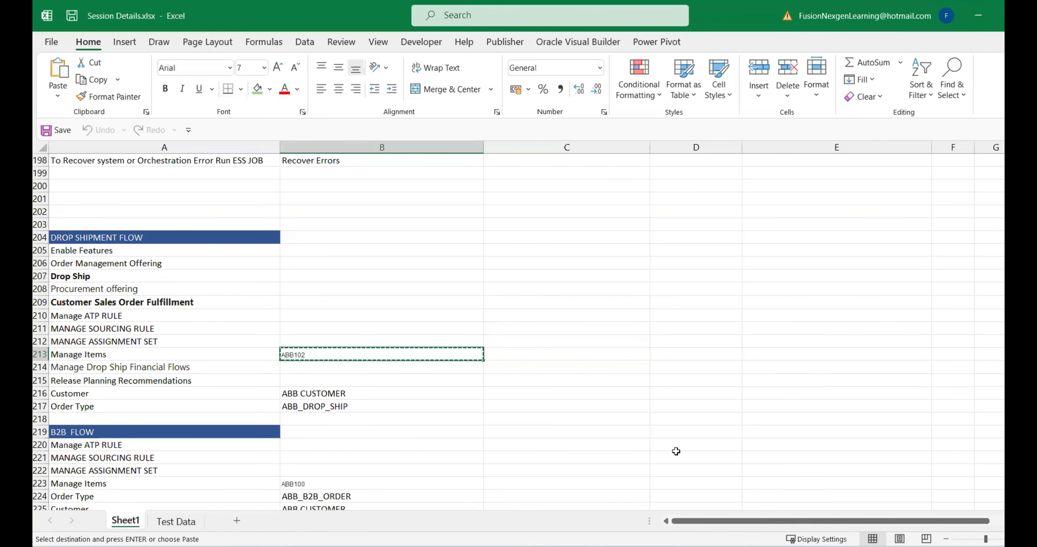
click(762, 503)
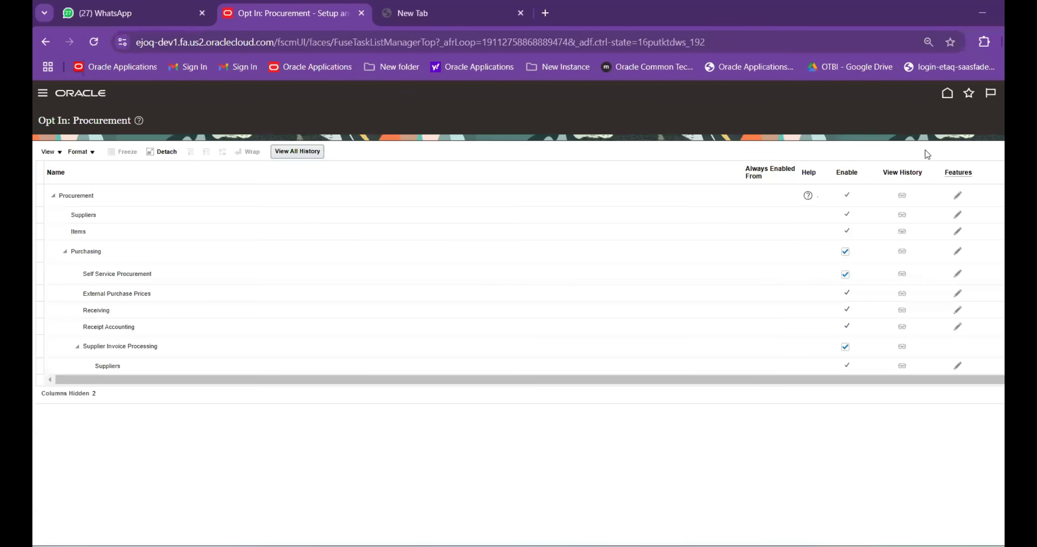
Return to the home page and open Product Information Management from the Product Management area
click(946, 99)
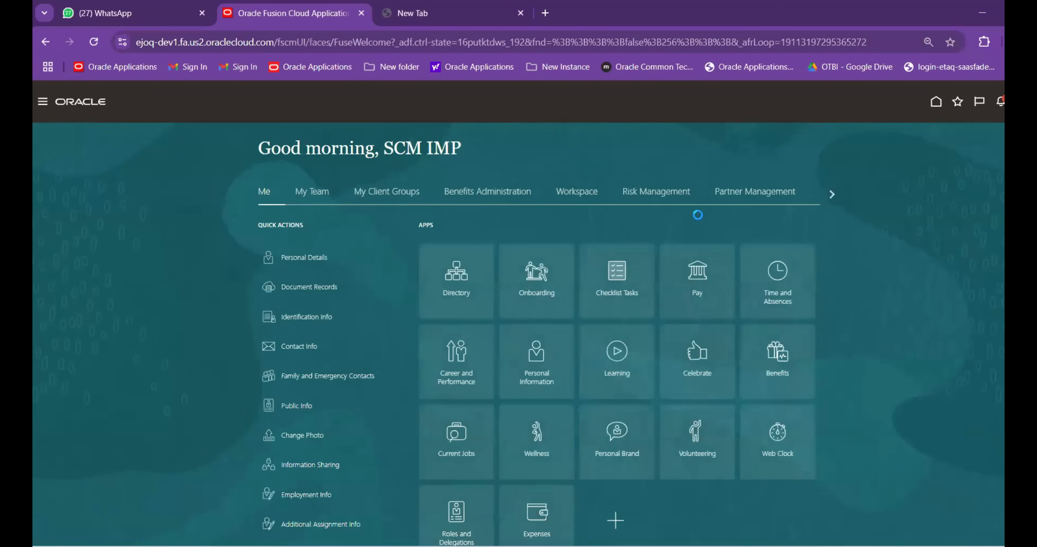
click(831, 194)
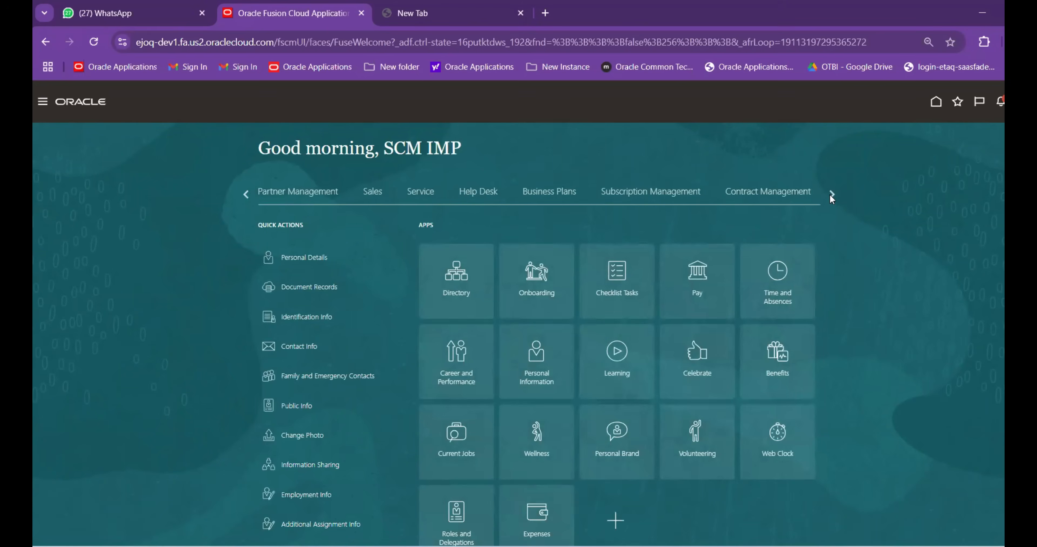
click(831, 195)
click(831, 195)
click(831, 195)
click(831, 195)
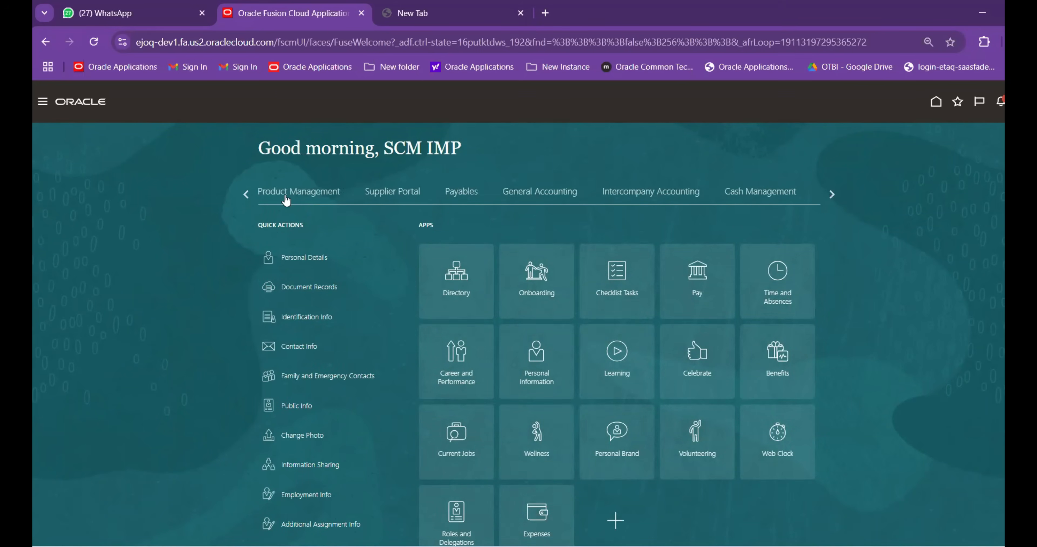
click(286, 193)
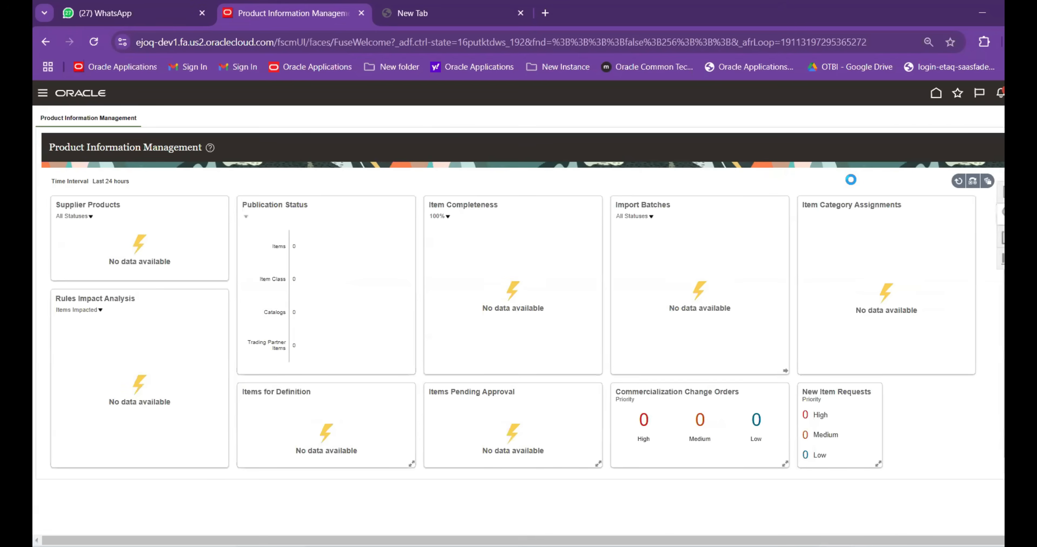
Search the product items for the keyword ABB102
click(999, 181)
click(968, 153)
text(ABB102)
click(998, 147)
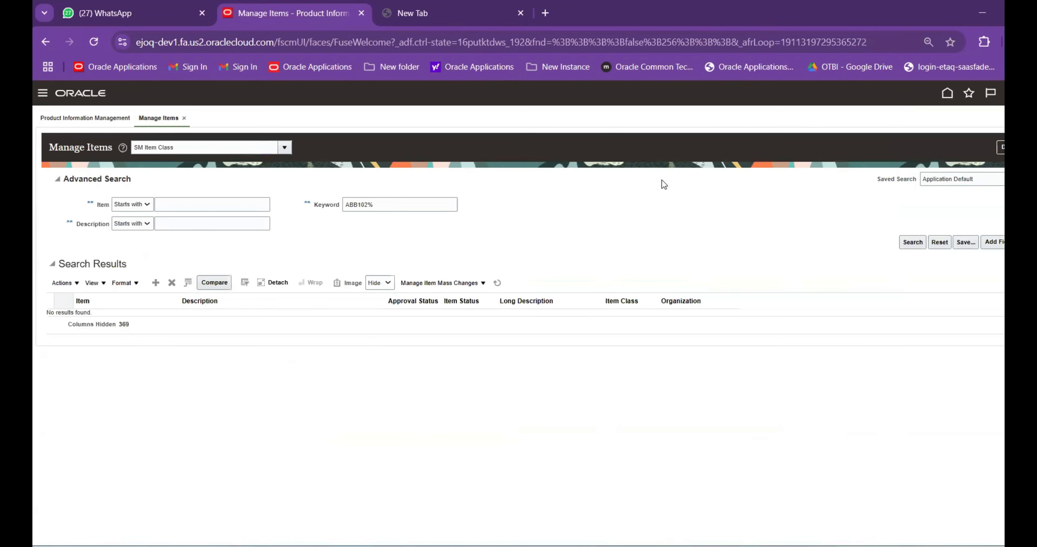
Set the item class for Manage Items to ABB_ITEM_CLASS
click(273, 153)
text(ABB)
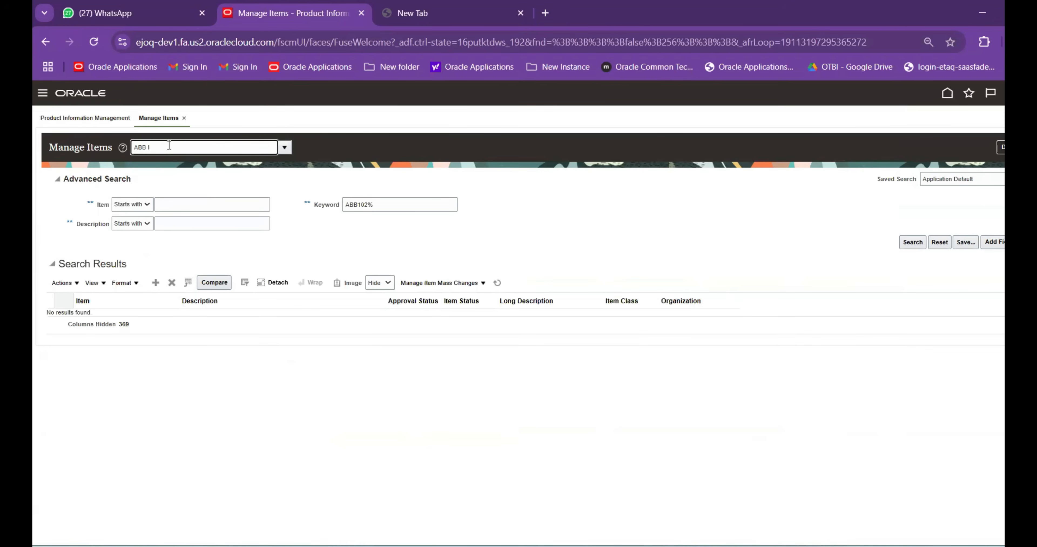
key(BackSpace)
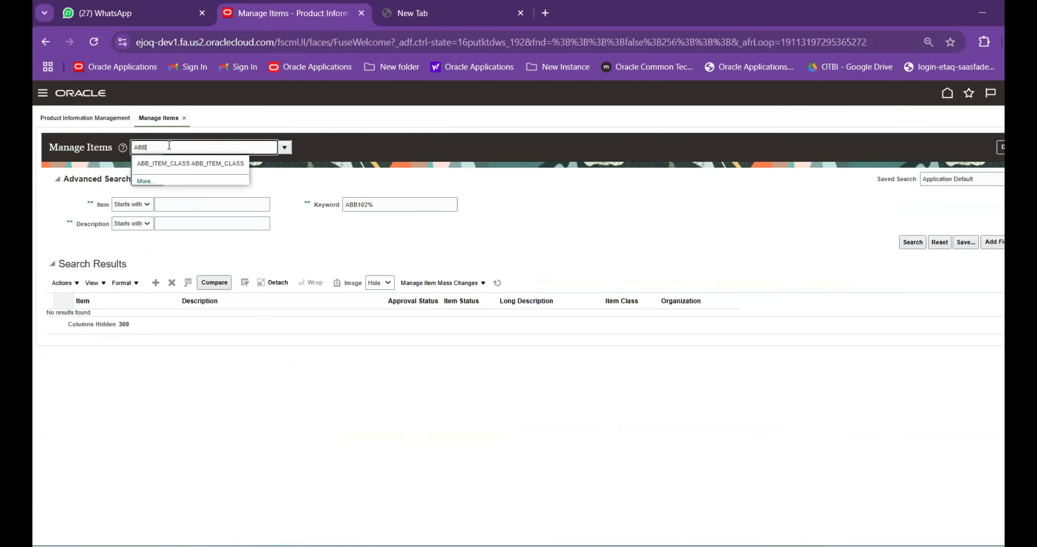
click(177, 163)
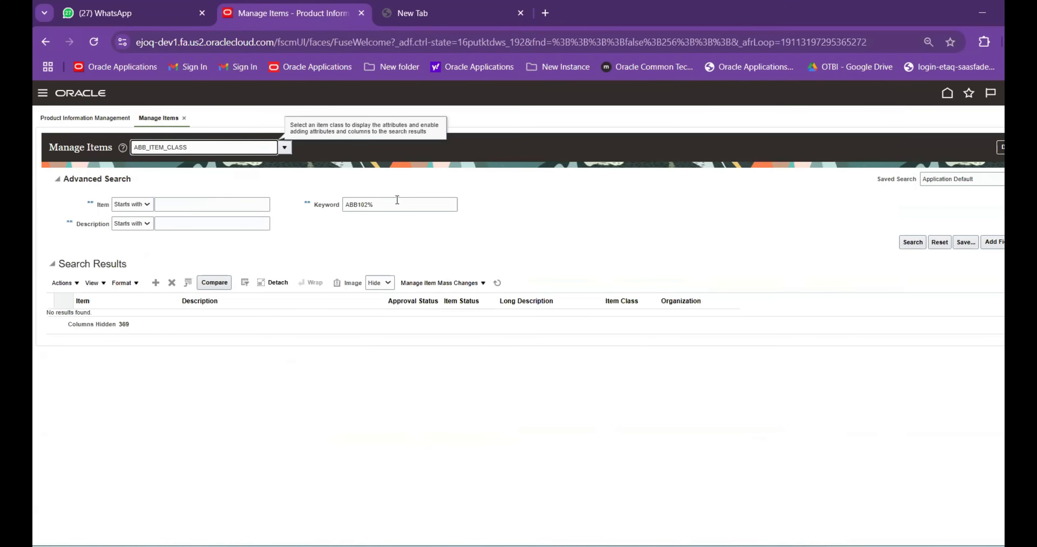
Clear the keyword and search for items whose number starts with ABB102
drag(388, 203, 325, 205)
key(BackSpace)
click(234, 201)
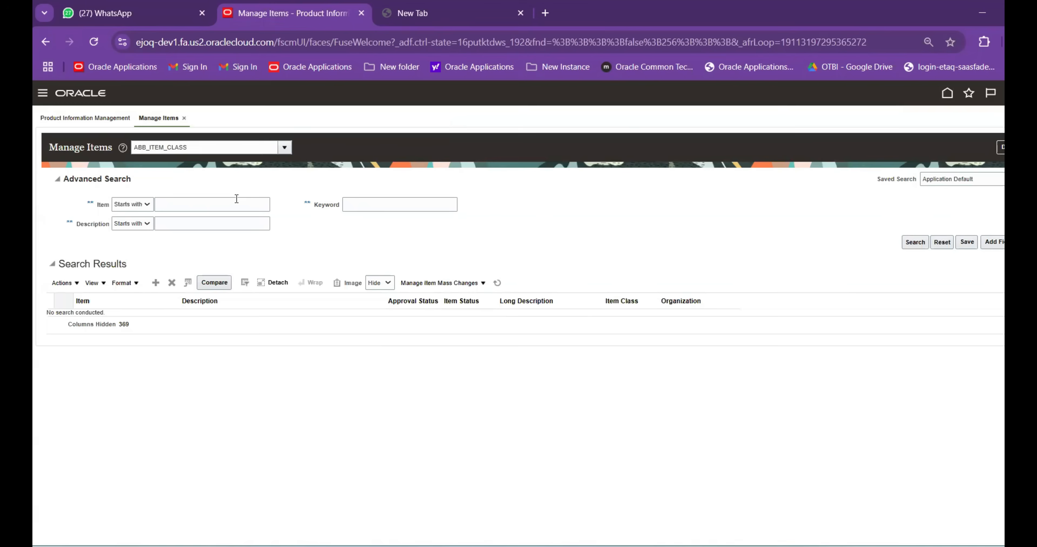
text(ABB102)
click(916, 241)
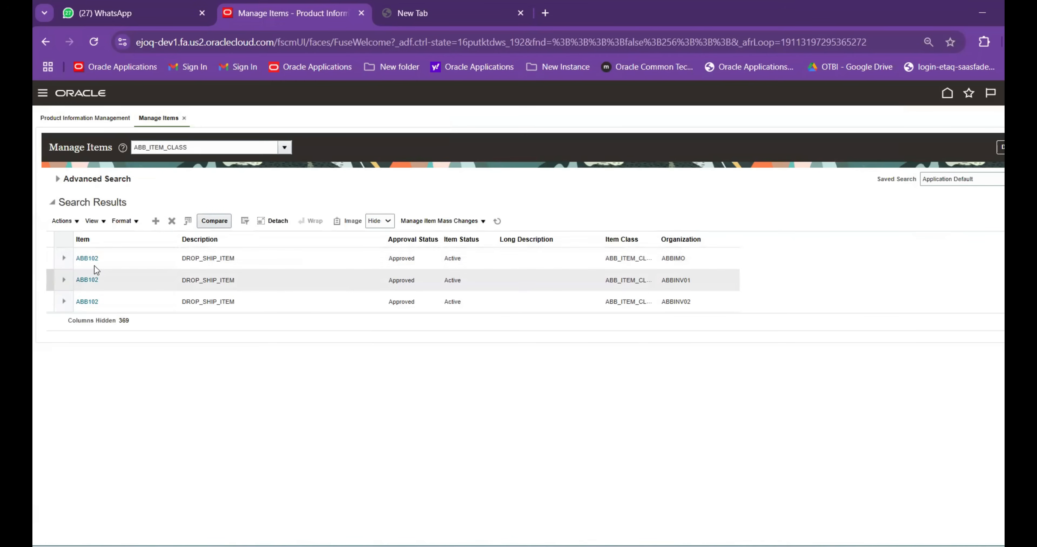
Open item ABB102 in organization ABBIMO and examine its Sales and Order Management specifications, including the Default Sales Order Source Type
click(86, 258)
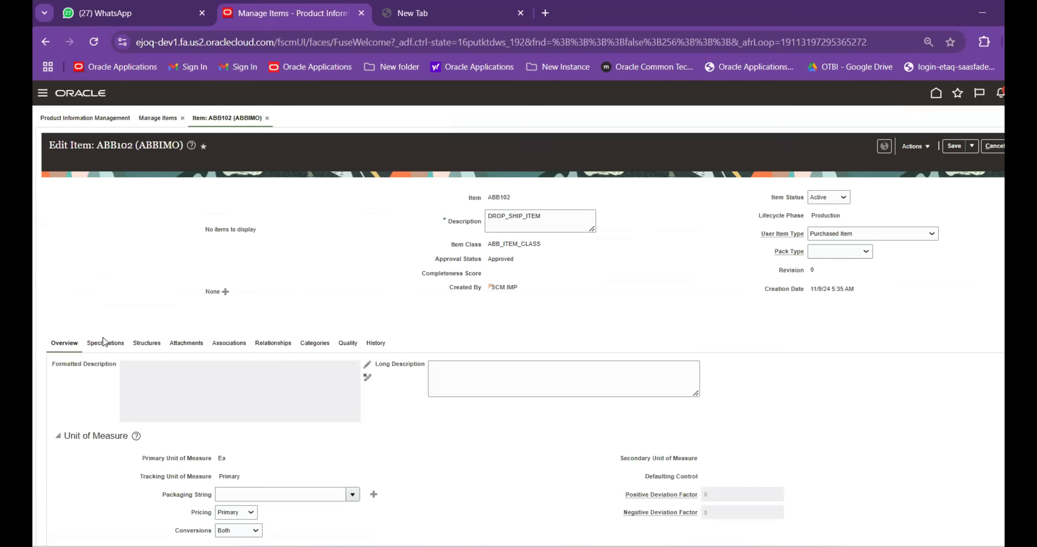
click(101, 344)
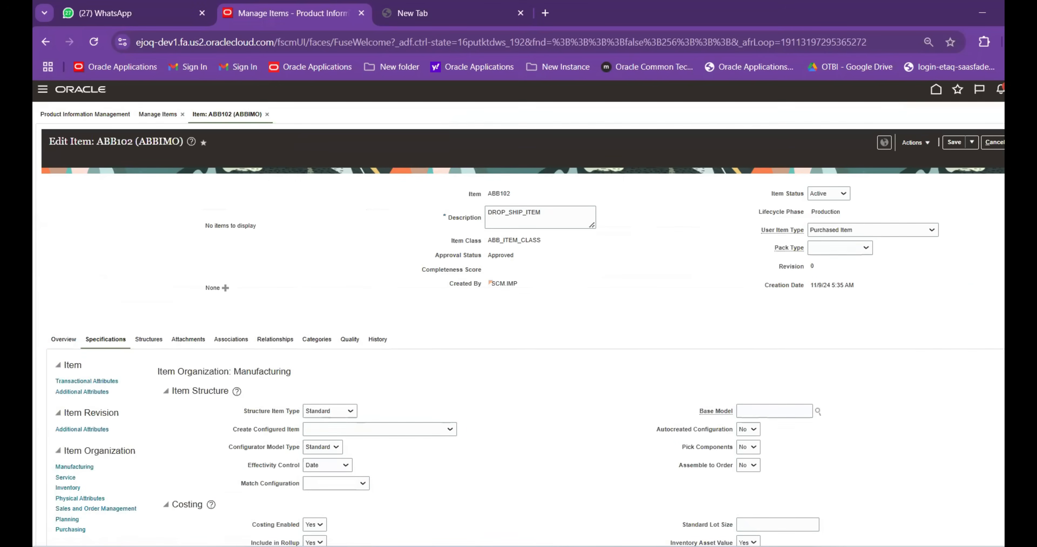
scroll(129, 308, down, 5)
click(90, 271)
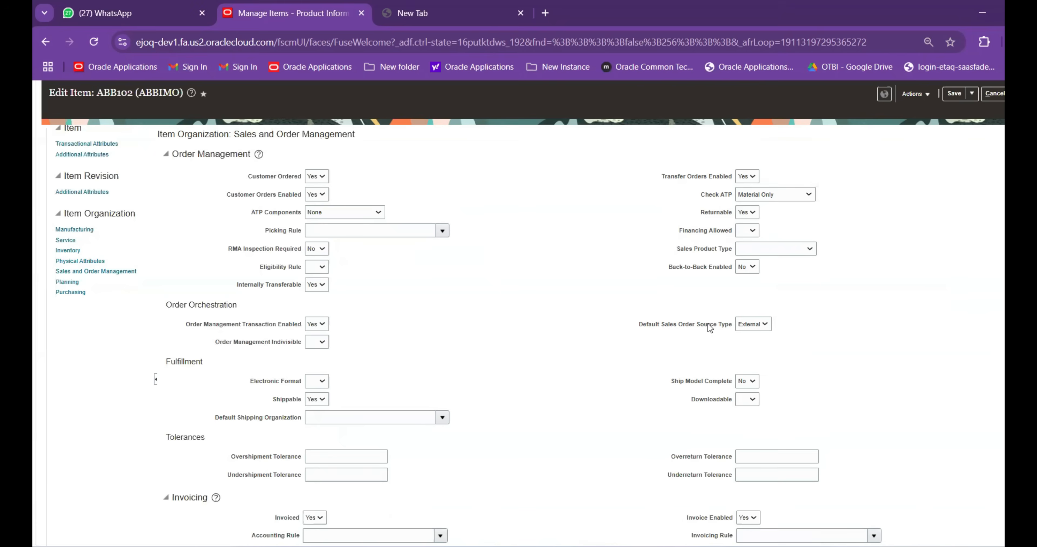
mouse_move(684, 324)
Examine the item's Planning specifications, including the MPS MRP Planning and Lead Times sections
click(68, 282)
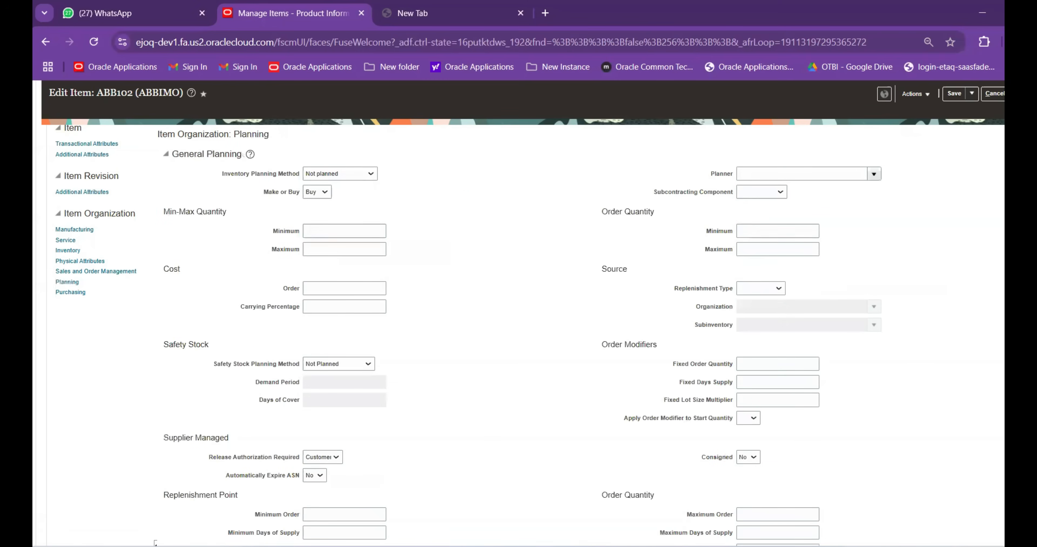
scroll(517, 335, down, 10)
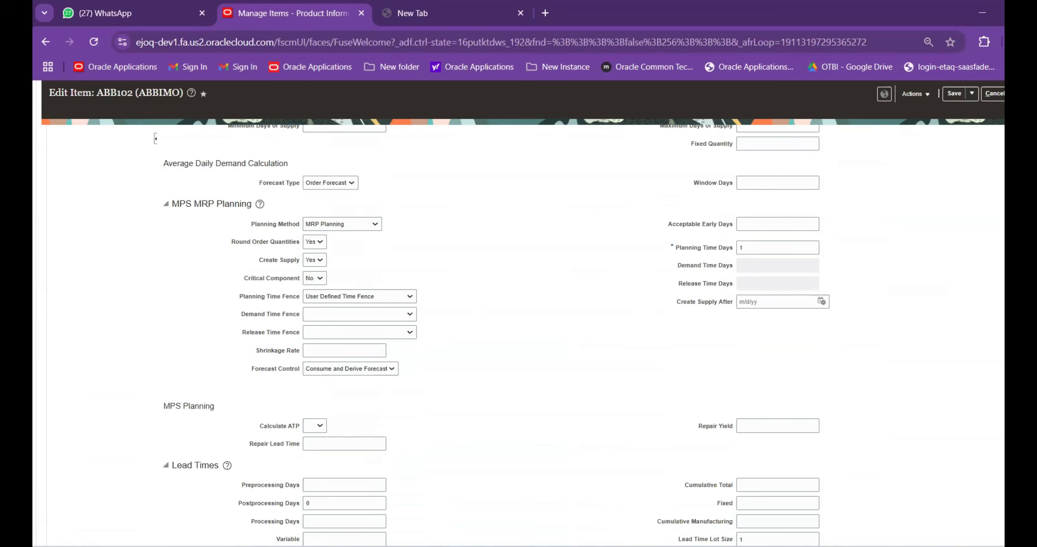
scroll(491, 334, up, 2)
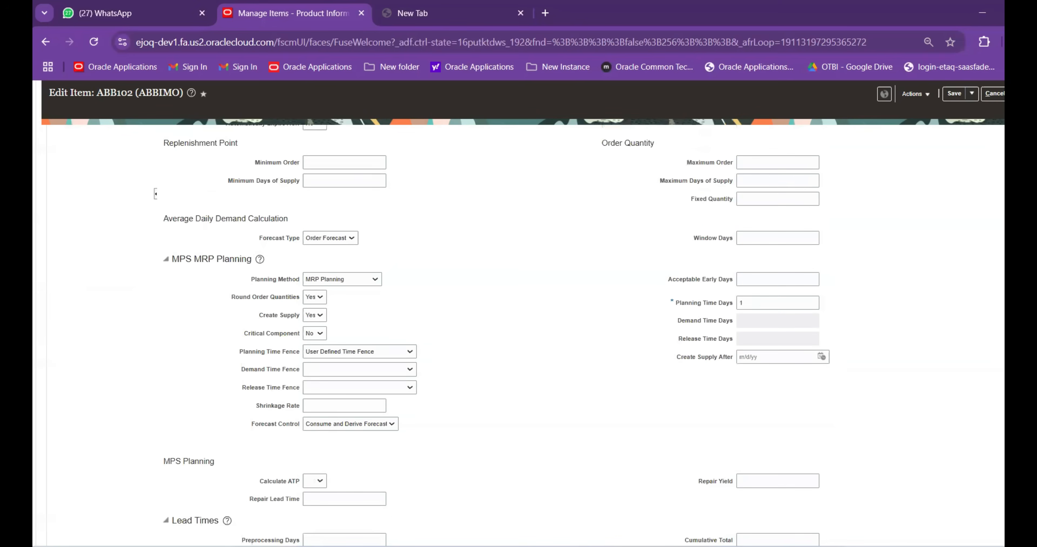
scroll(343, 323, up, 10)
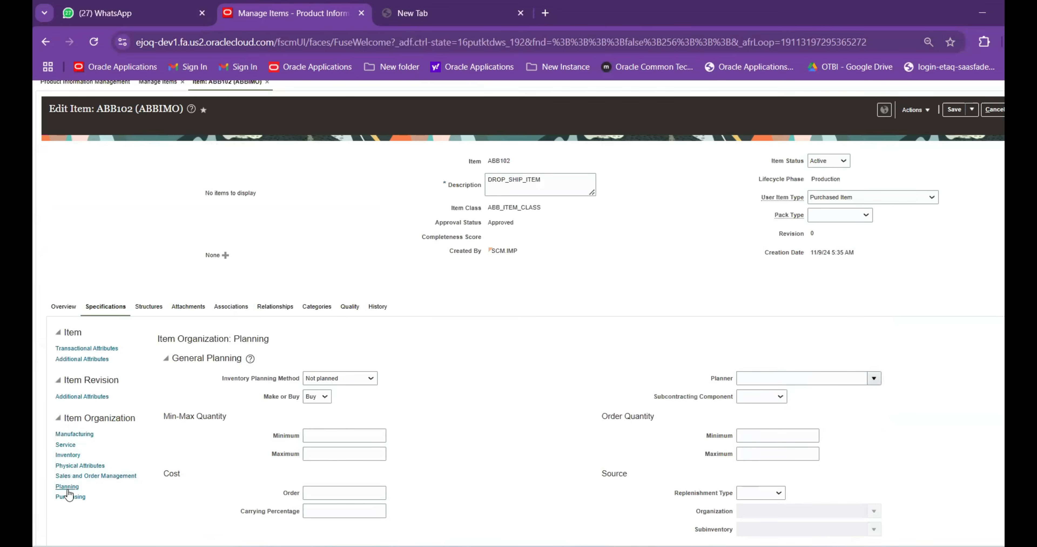
Examine the item's Purchasing specifications and the Make or Buy choices in its Planning specifications
click(71, 497)
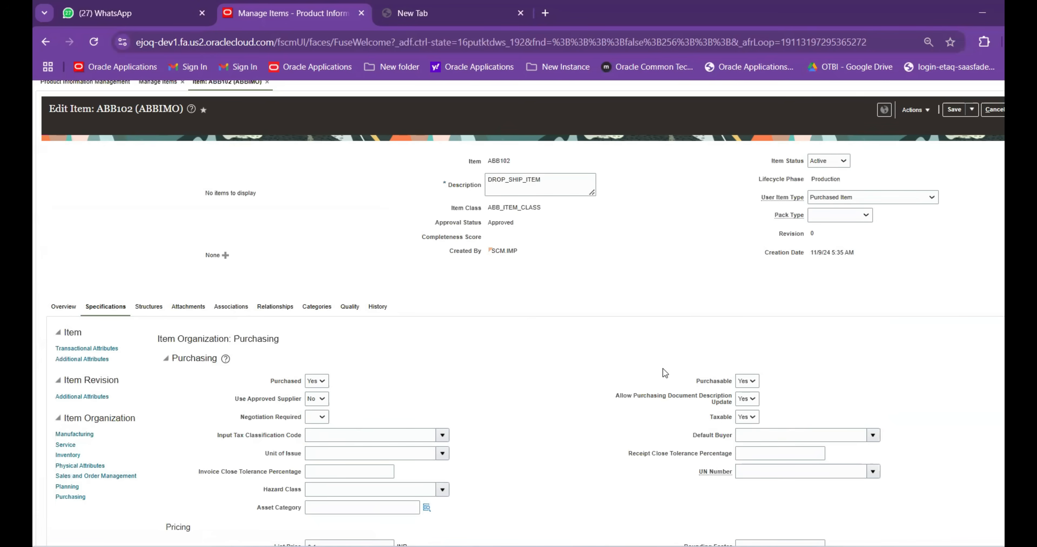
click(65, 487)
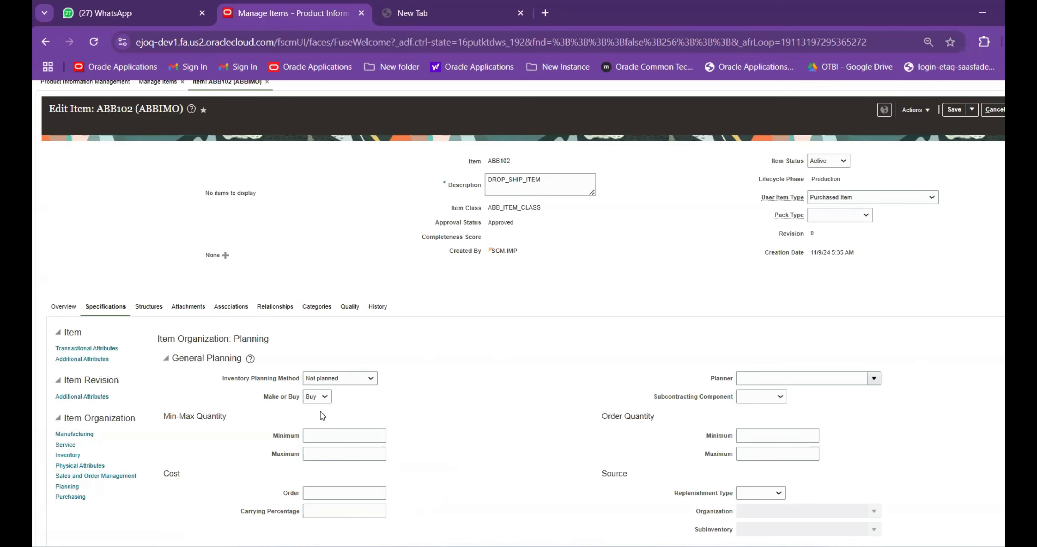
click(325, 402)
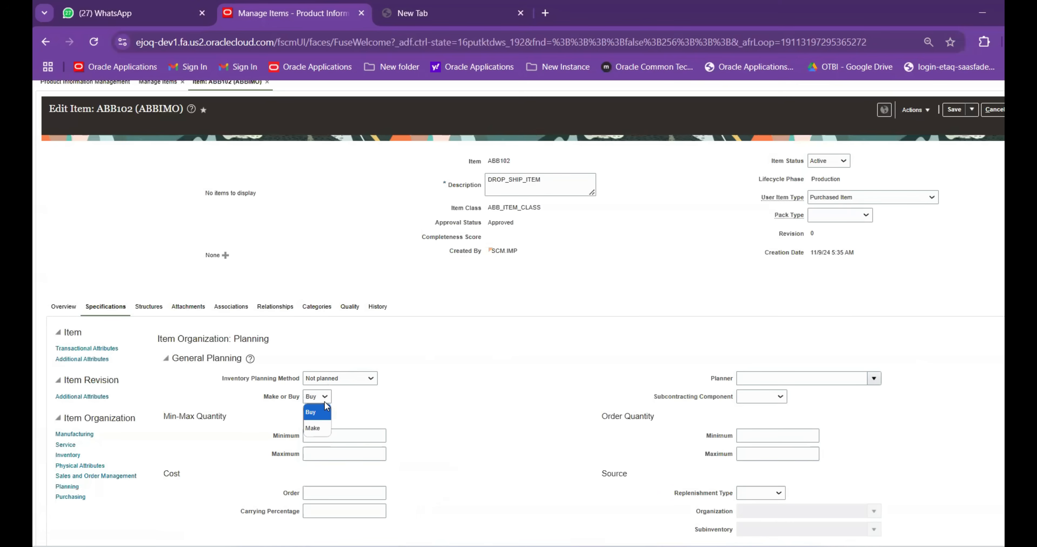
click(401, 403)
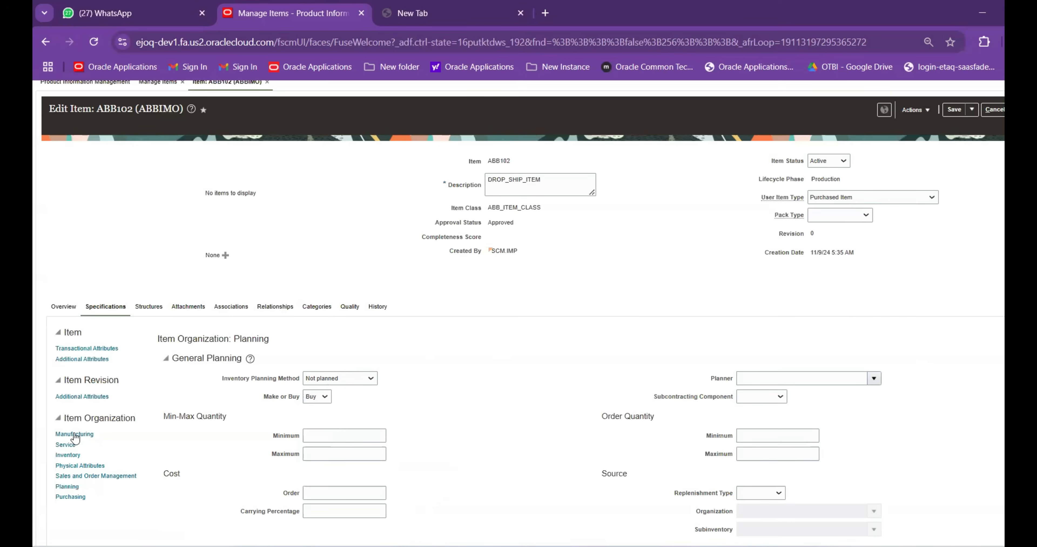
Examine the item's Manufacturing specifications, including Item Structure, Costing and WIP, and save and close the item
click(75, 434)
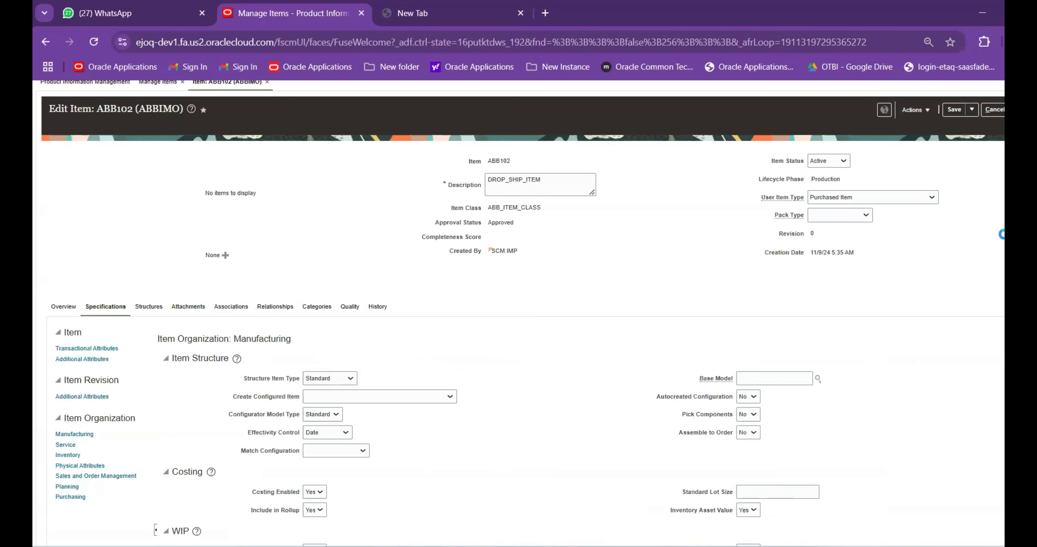
scroll(523, 322, down, 5)
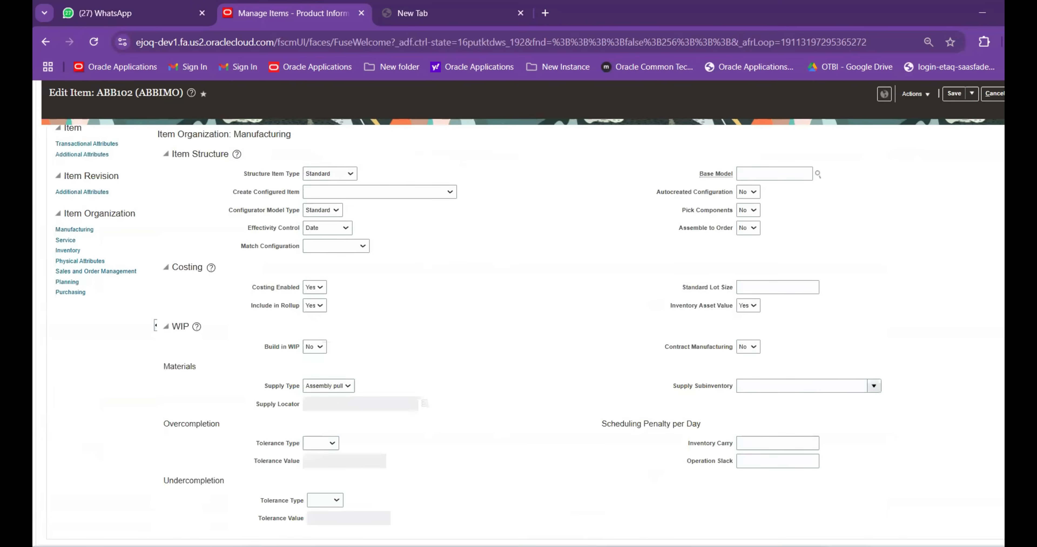
scroll(523, 334, up, 2)
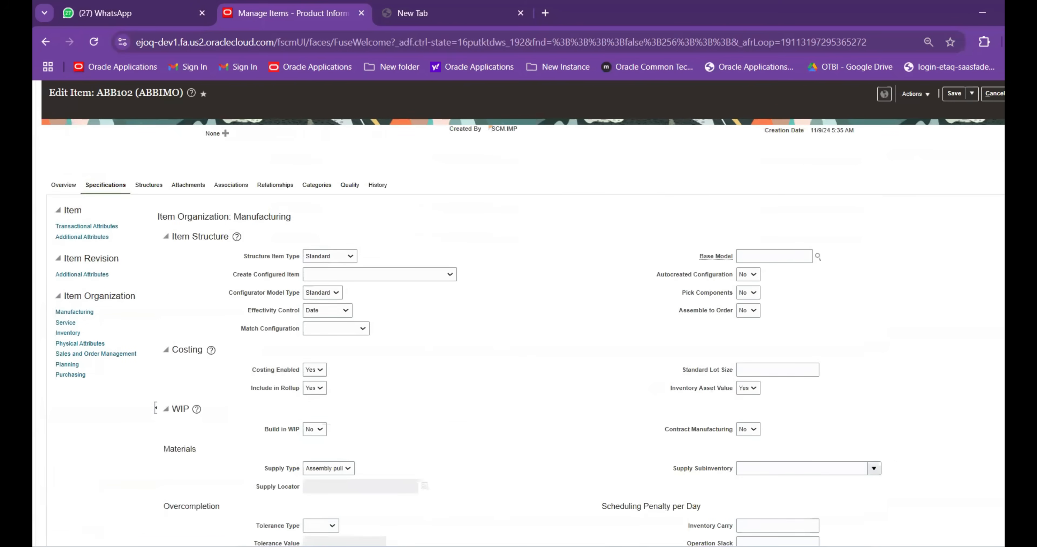
scroll(525, 336, up, 3)
scroll(525, 336, up, 2)
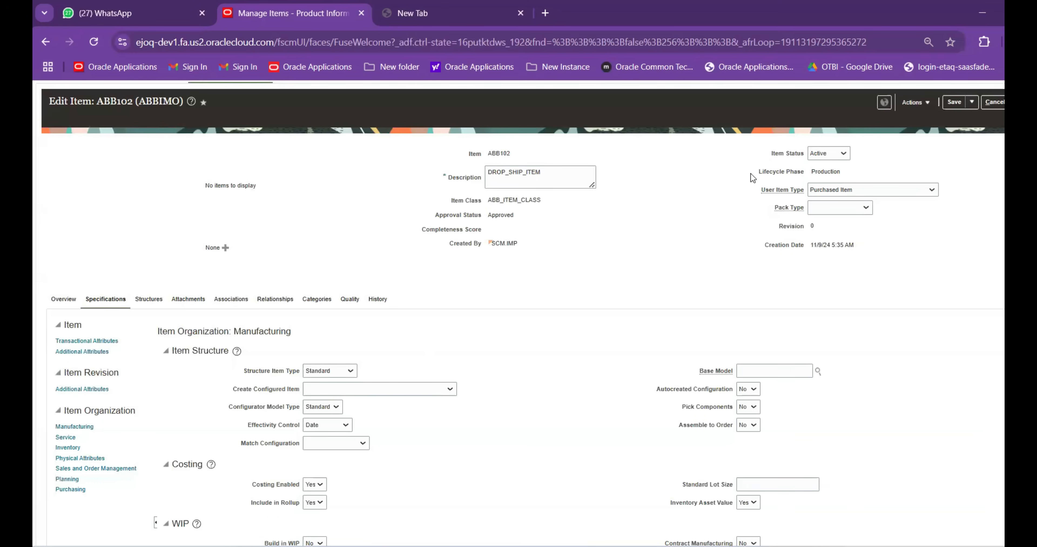
click(972, 102)
click(970, 121)
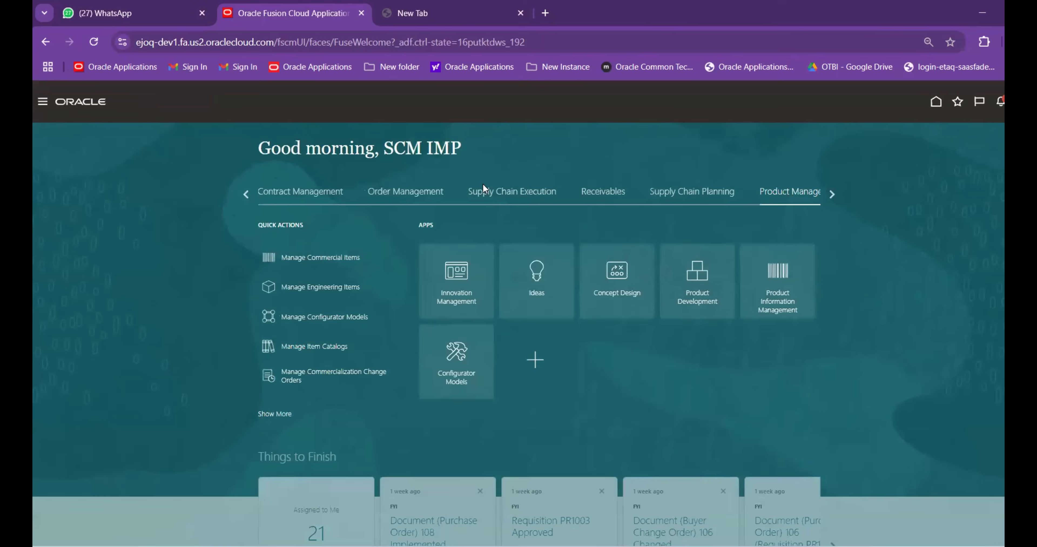
Open Manage ATP Rules in Global Order Promising and search for rules assigned to organization ABBINV01
click(384, 196)
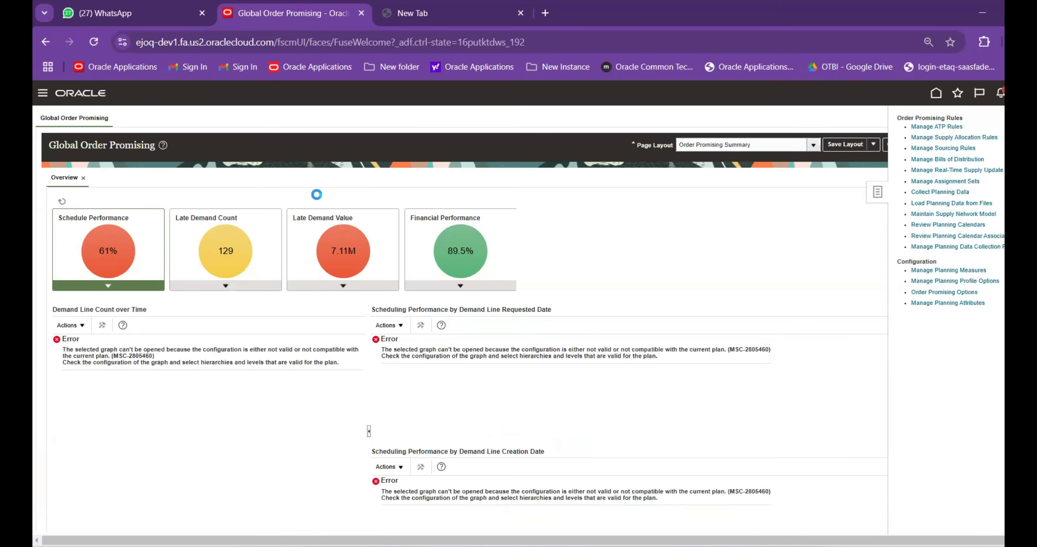
click(509, 195)
text(ABB)
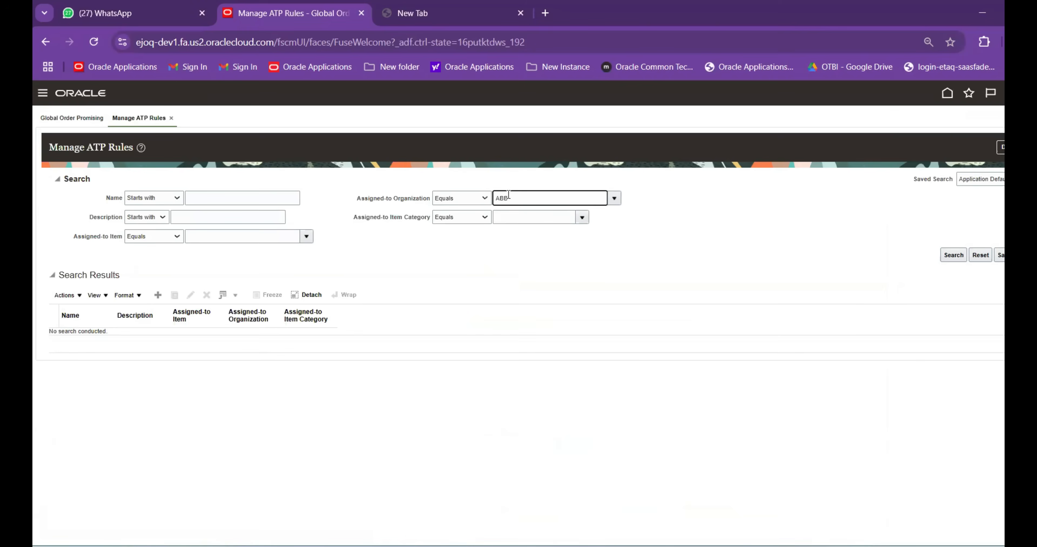
text(-N)
text(V01)
key(Return)
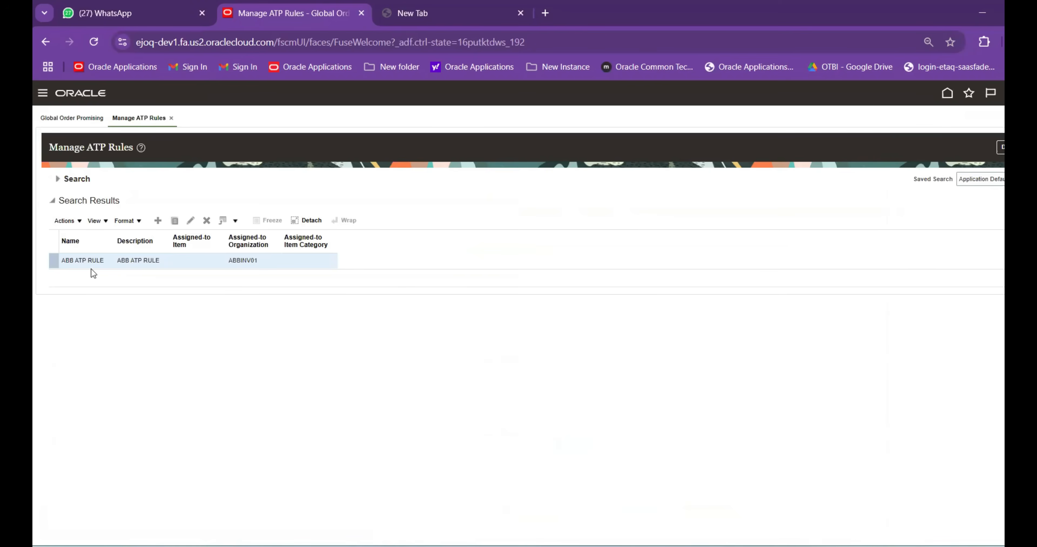
Open ABB ATP RULE, examine its criteria and organization assignments, and save and close it
click(191, 221)
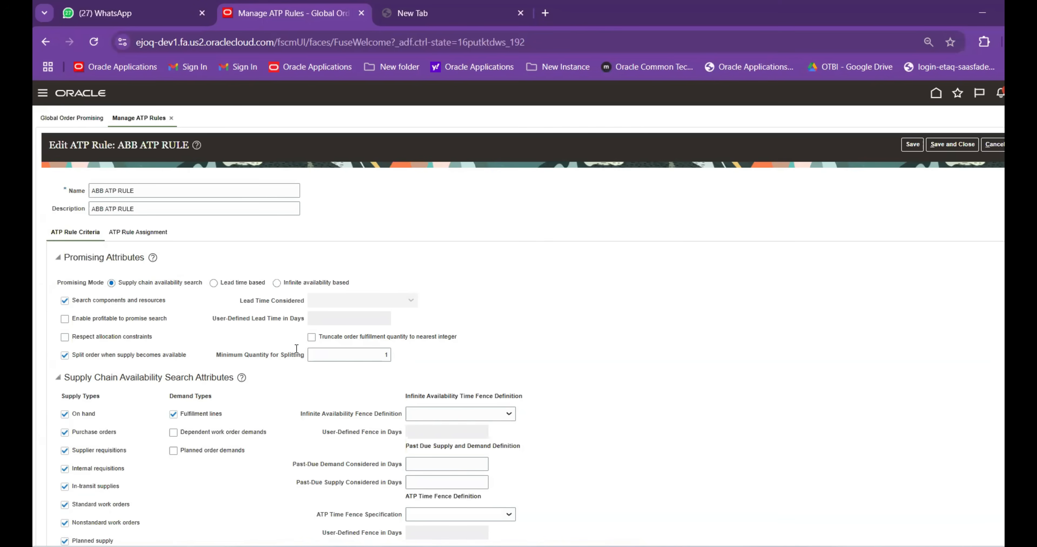
click(135, 233)
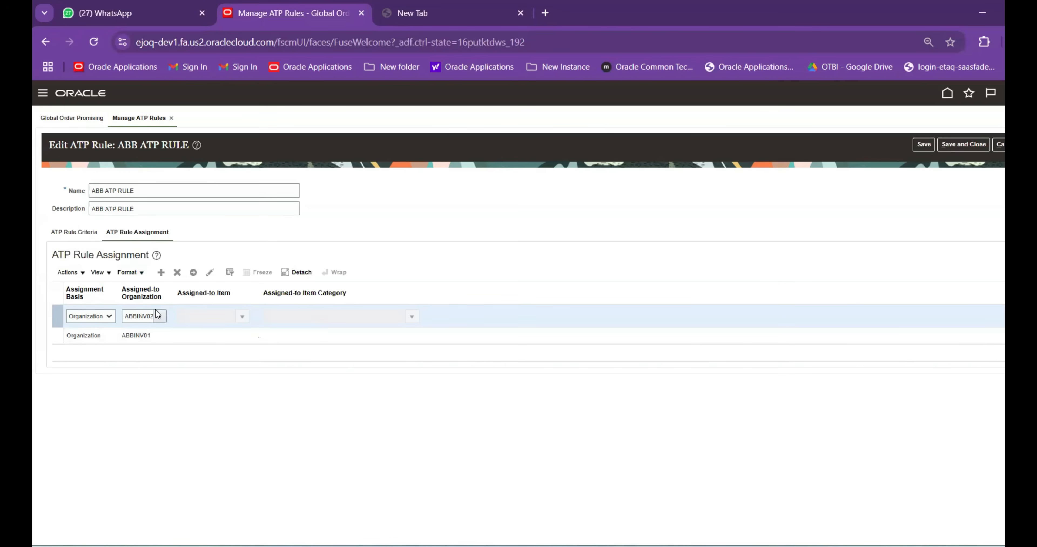
click(960, 146)
Open Manage Sourcing Rules and search for the rules of organization ABBINV01
click(1002, 192)
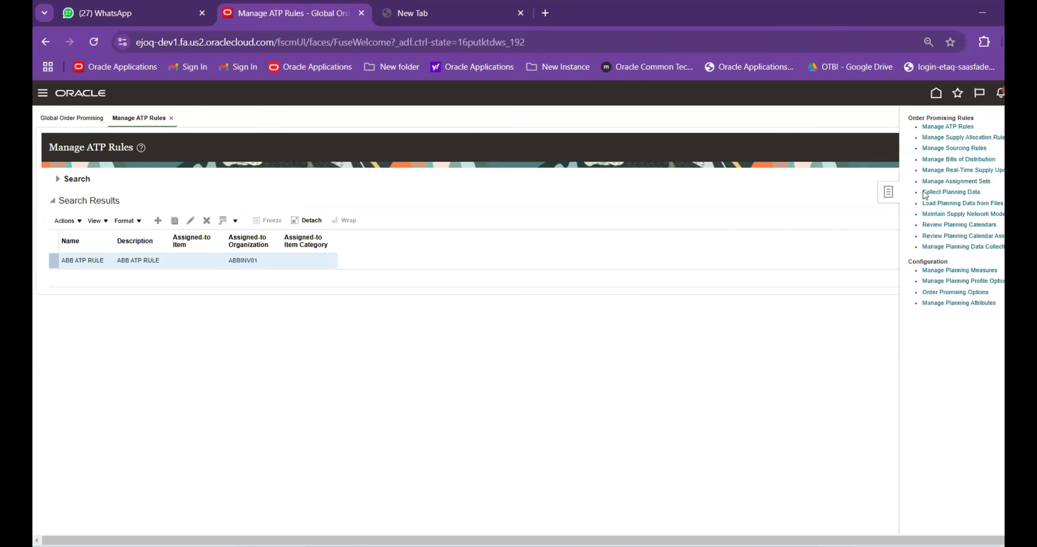
click(961, 150)
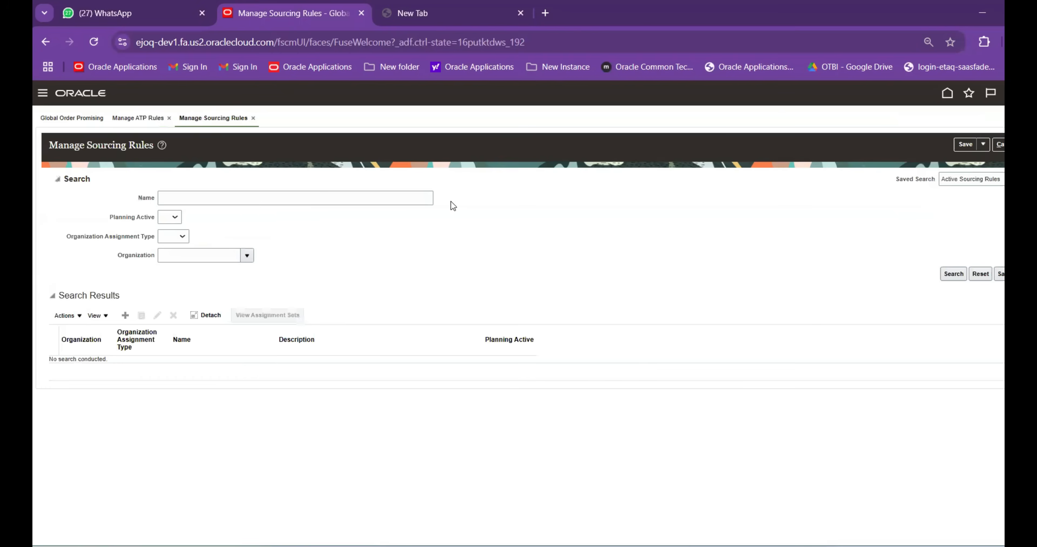
click(226, 254)
text(ABBINV01)
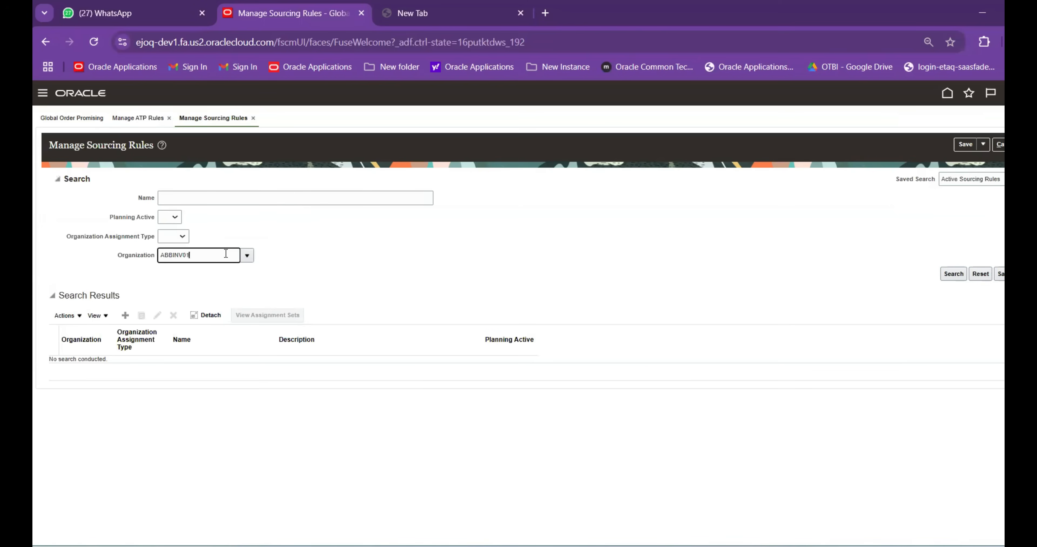
key(Return)
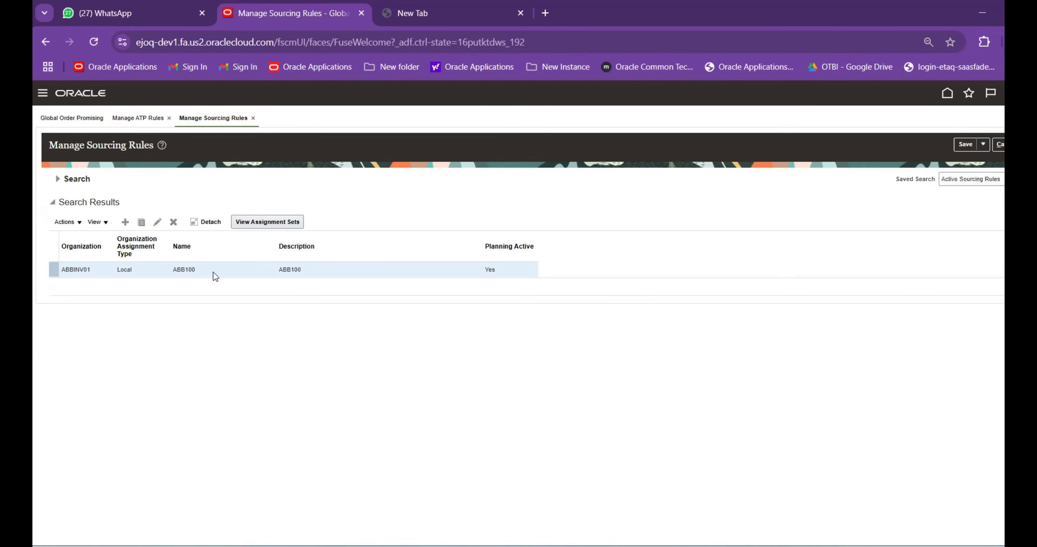
Search the sourcing rules for organization ABBINV02 and once more for ABBINV01
click(59, 180)
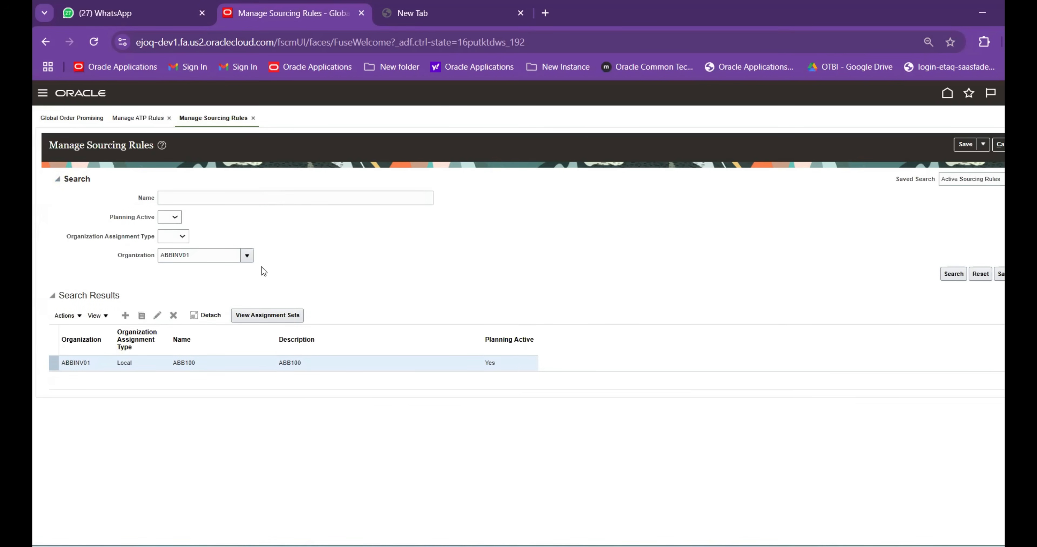
click(225, 261)
text(2)
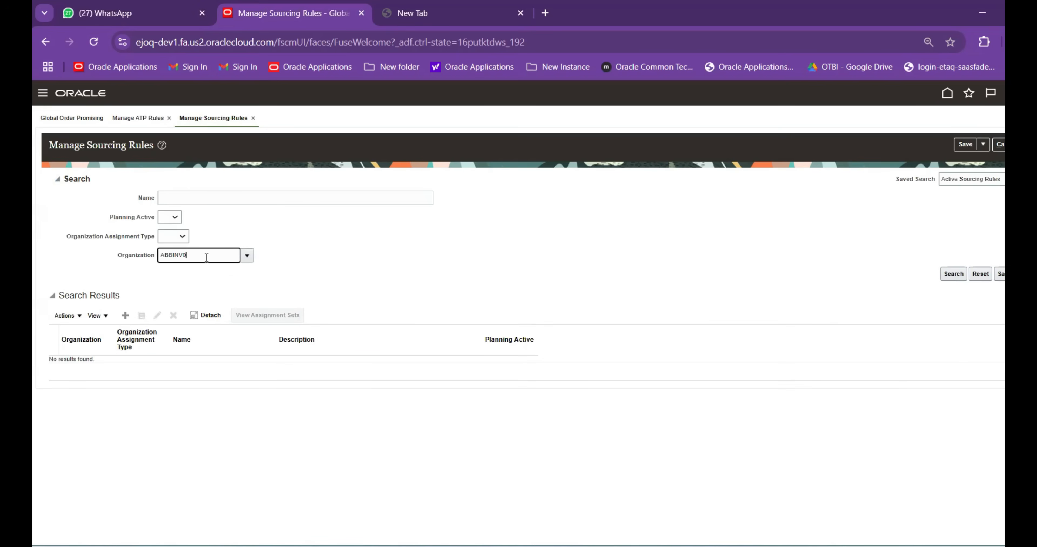
text(1)
key(Return)
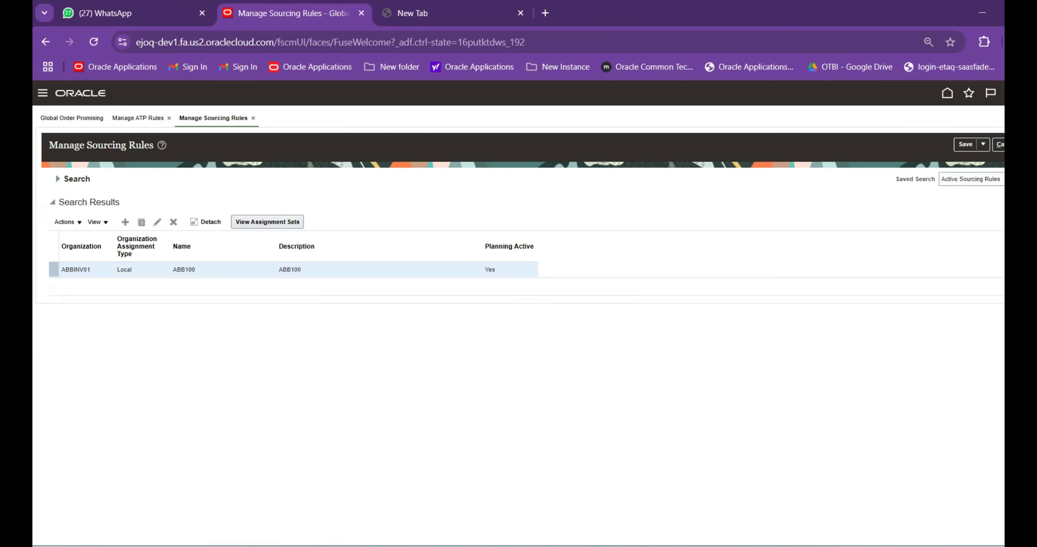
Open the assignment set Assignment_DemoProject and filter its sourcing assignments by organization ABB
click(1004, 192)
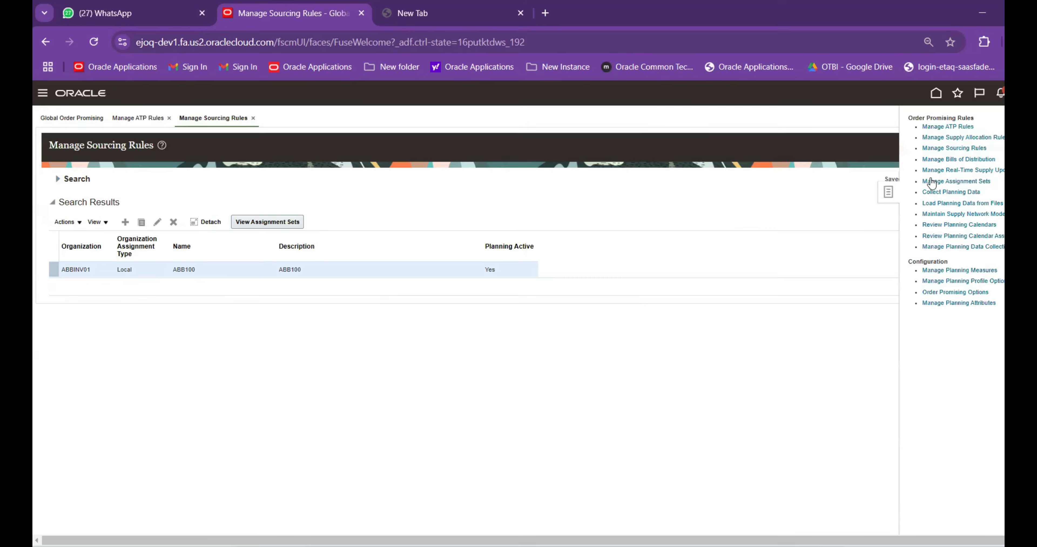
click(956, 182)
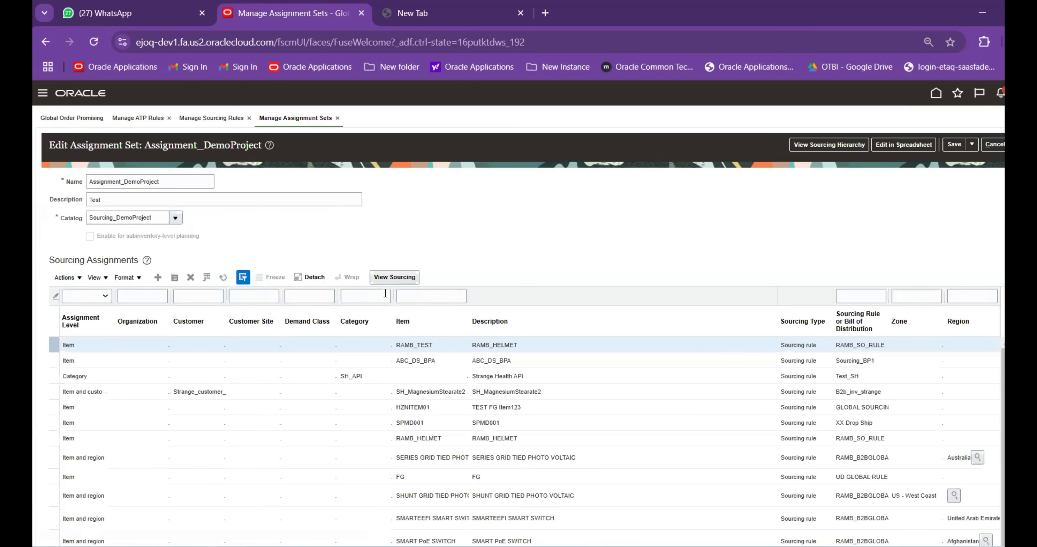
click(138, 298)
text(ABB)
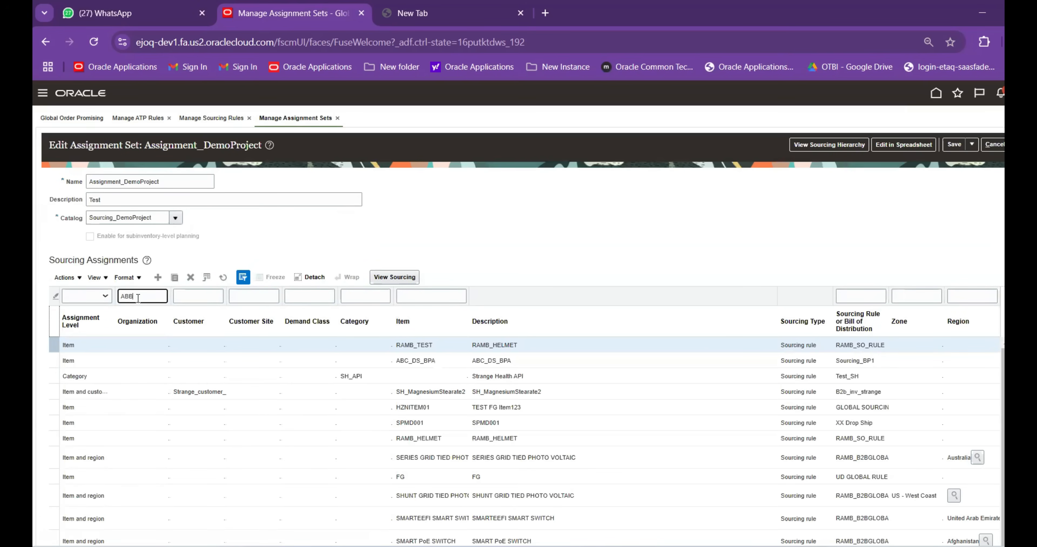
key(Return)
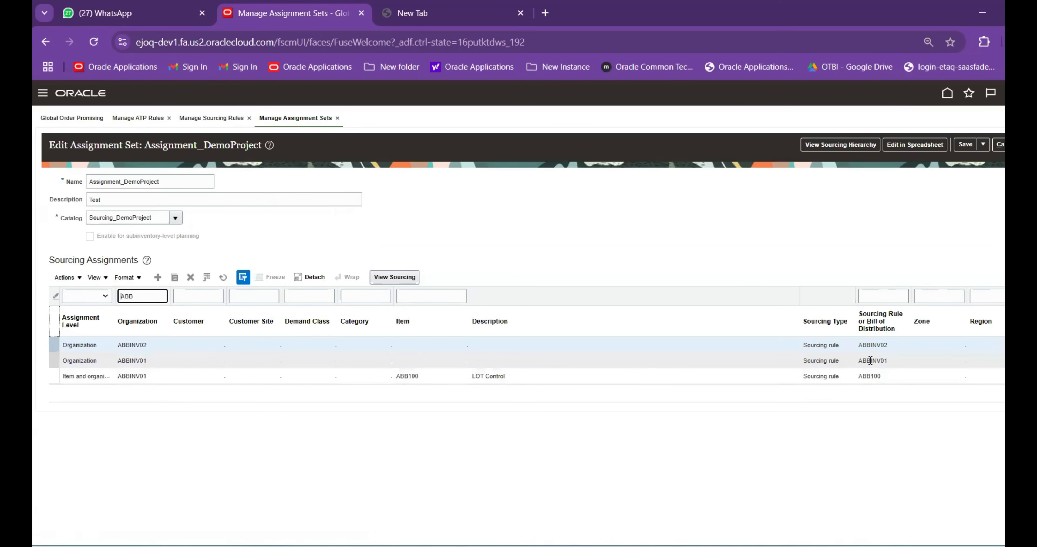
View the sourcing rule of the ABBINV01 organization-level assignment, and save and close both the rule and the assignment set
click(752, 361)
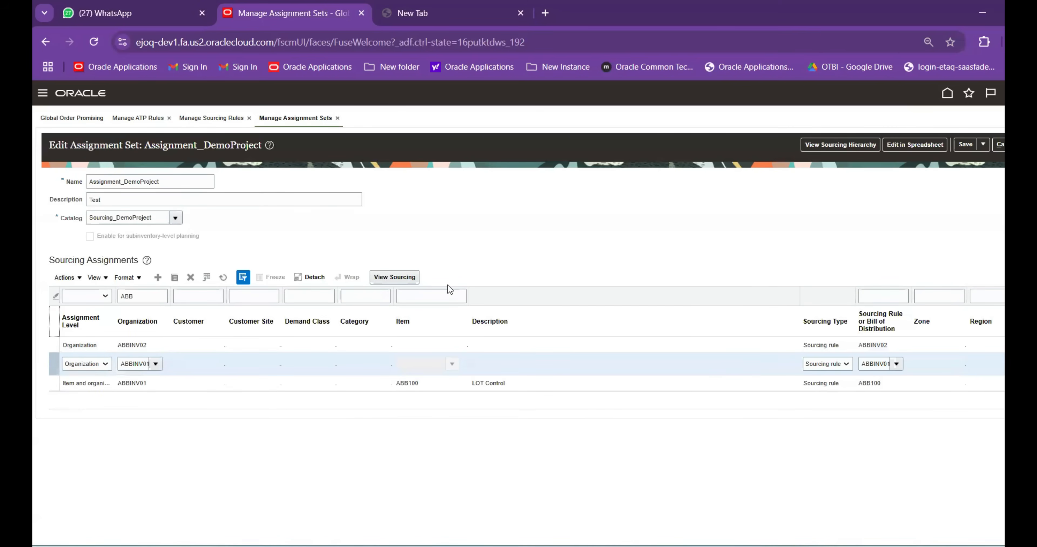
click(396, 277)
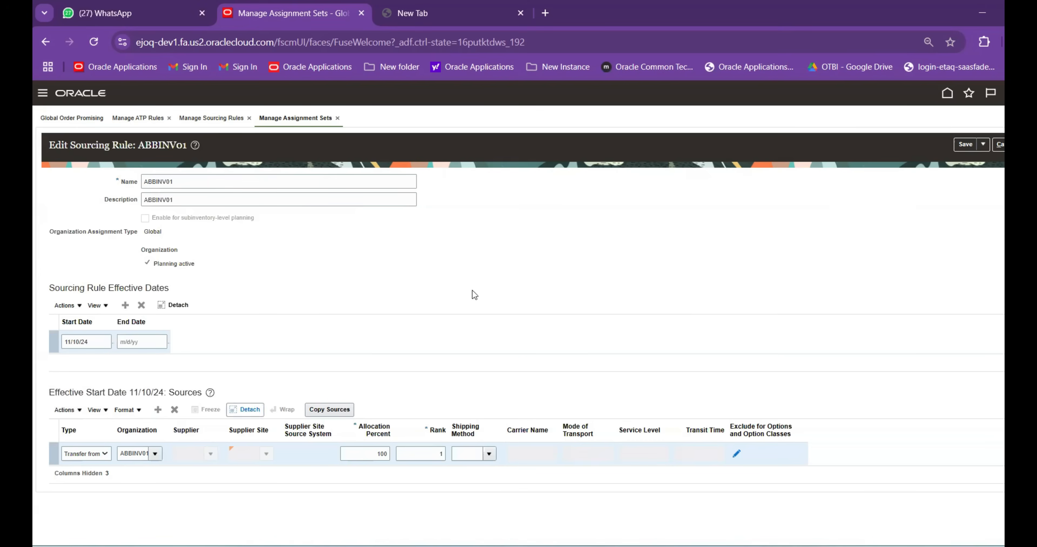
click(983, 144)
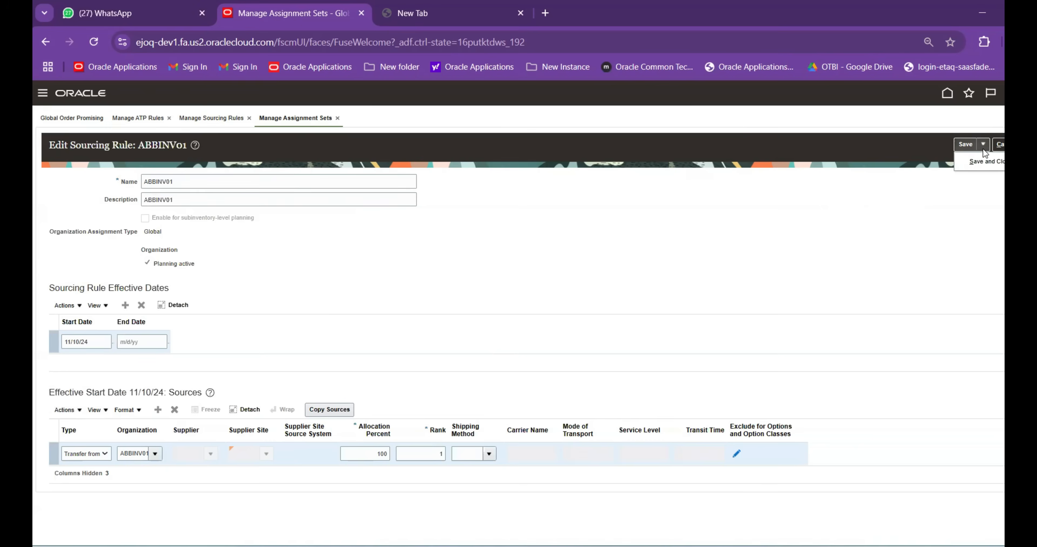
click(982, 157)
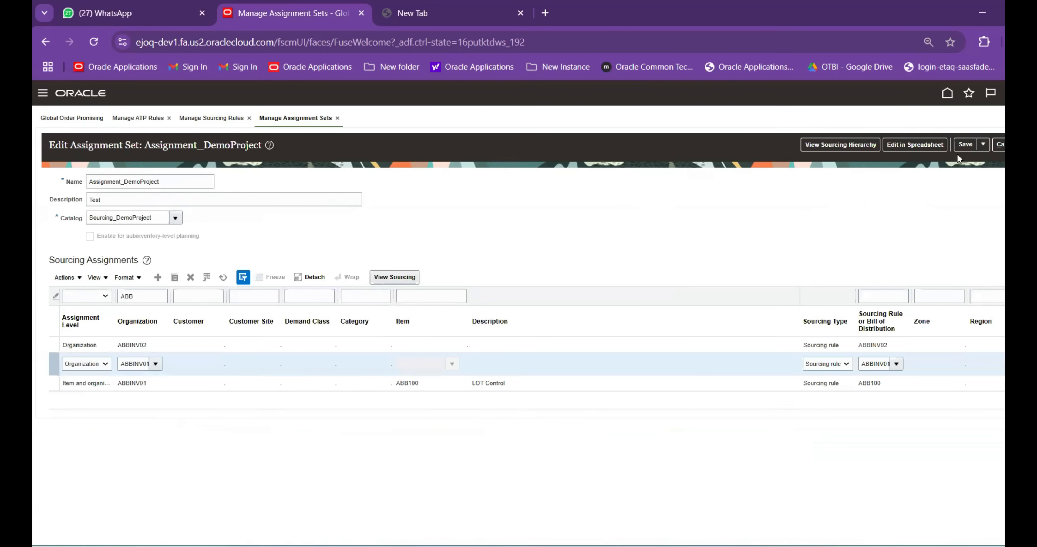
click(986, 146)
click(982, 158)
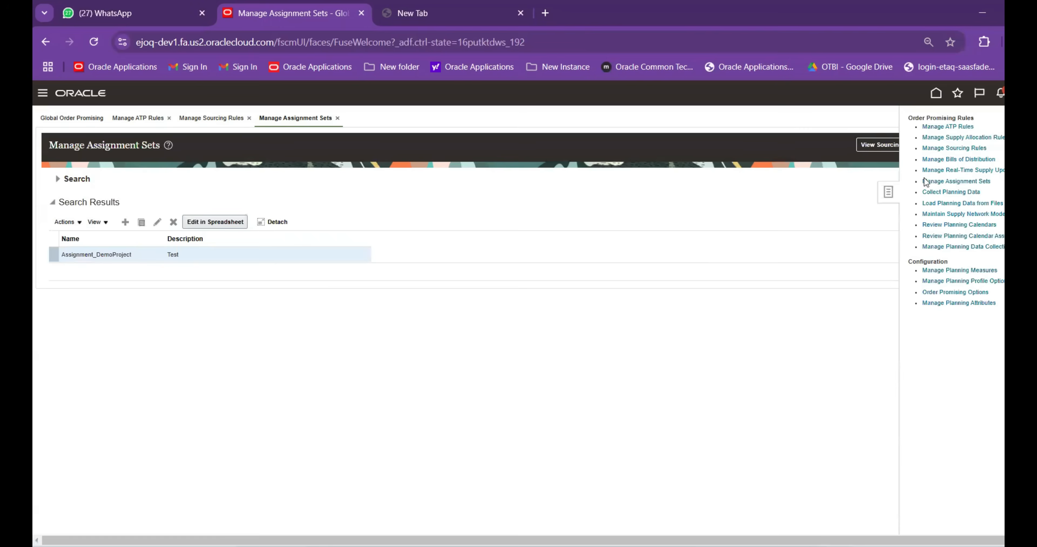
Start a new sourcing rule and check the drop shipment item number in the Session Details.xlsx checklist in Excel
click(949, 149)
click(130, 221)
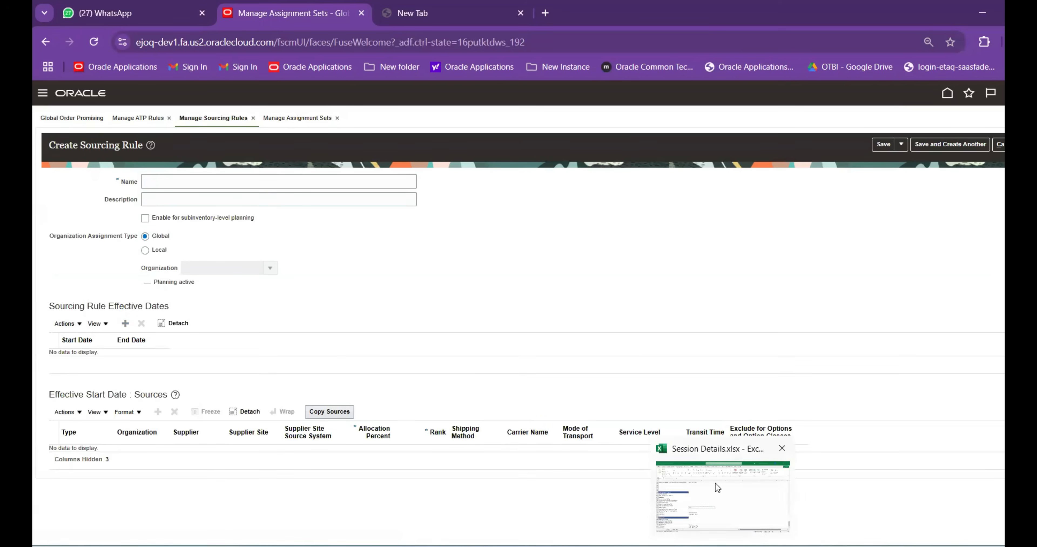
click(715, 483)
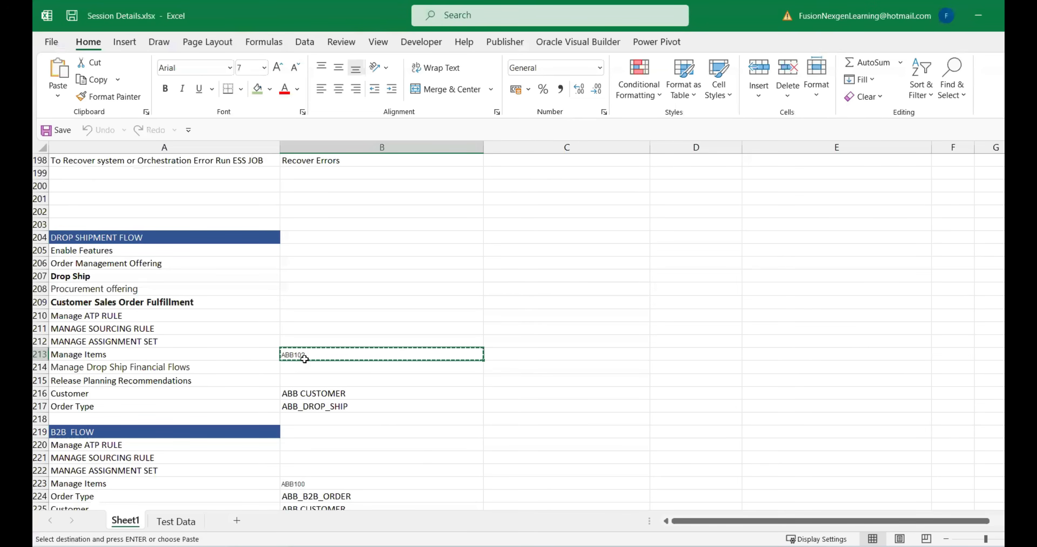
click(741, 490)
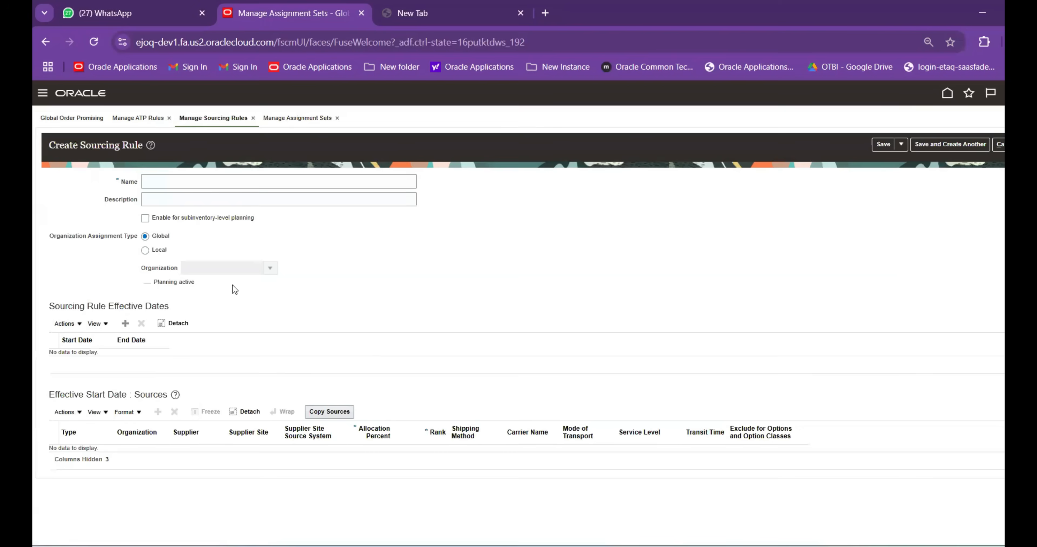
Enter ABB102 as the new sourcing rule's name and description
click(197, 186)
text(ABB102)
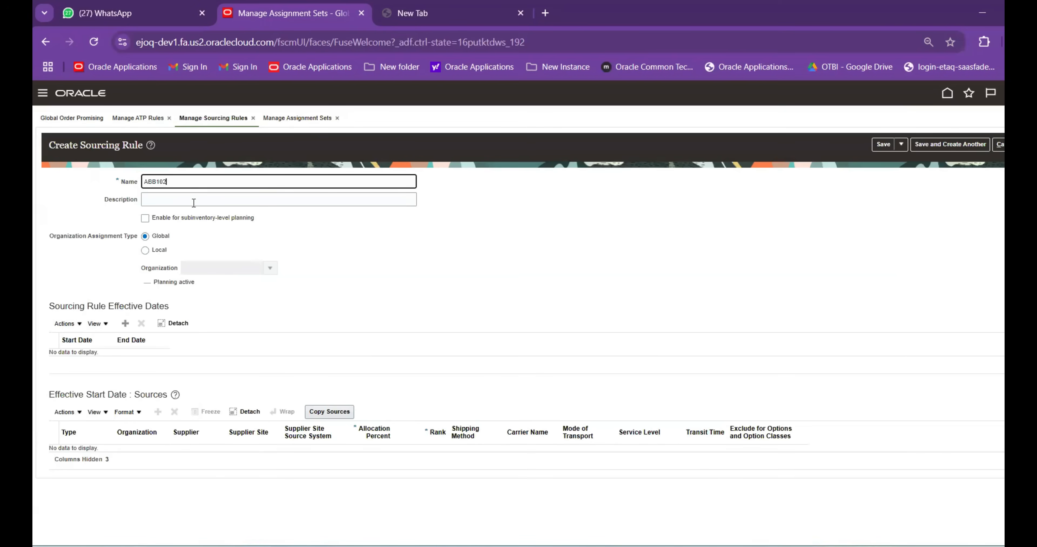
click(193, 200)
text(ABB102)
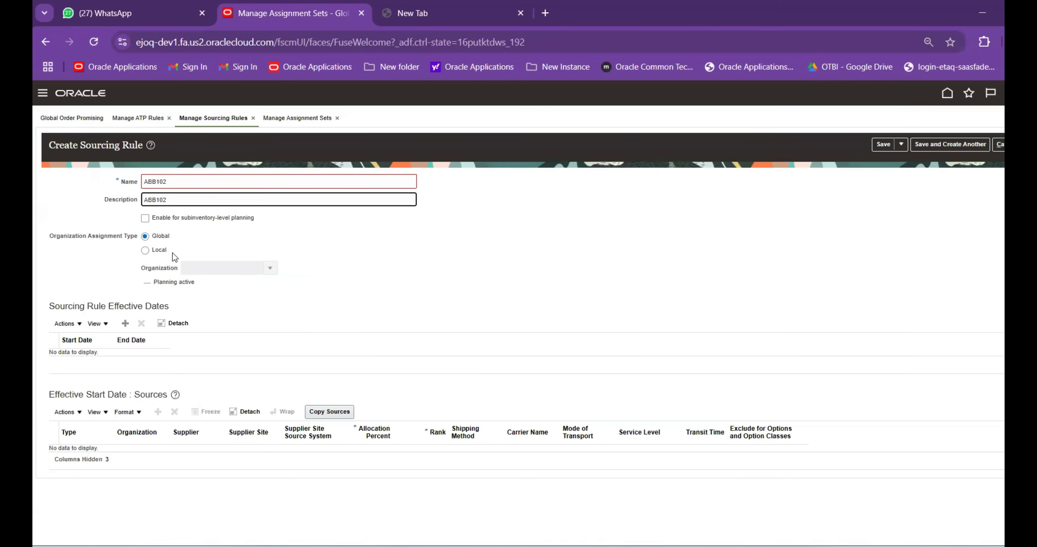
Add an effective date row starting 12/7/24 and a Buy from source with ABB SUPPLIER as the supplier
click(126, 324)
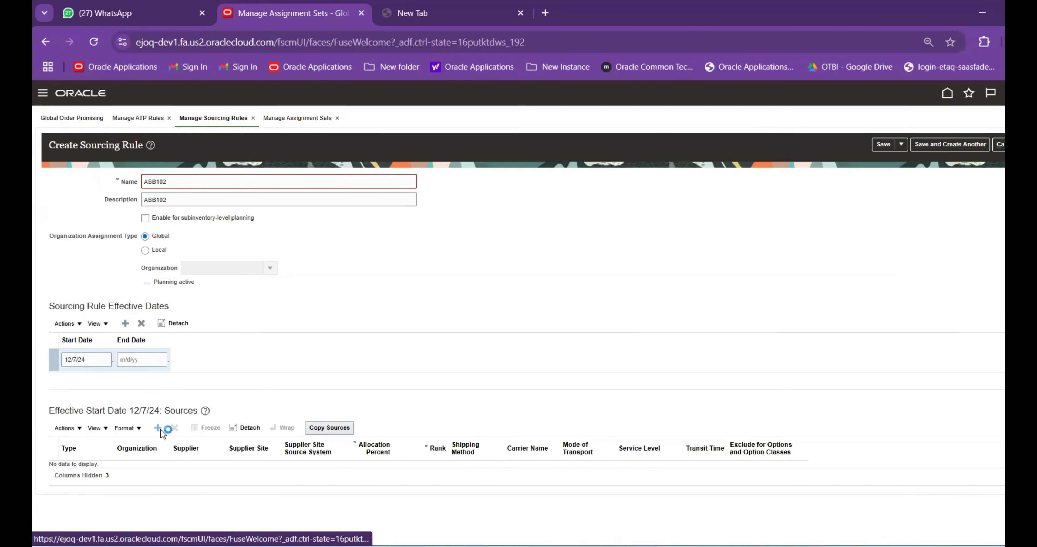
click(94, 472)
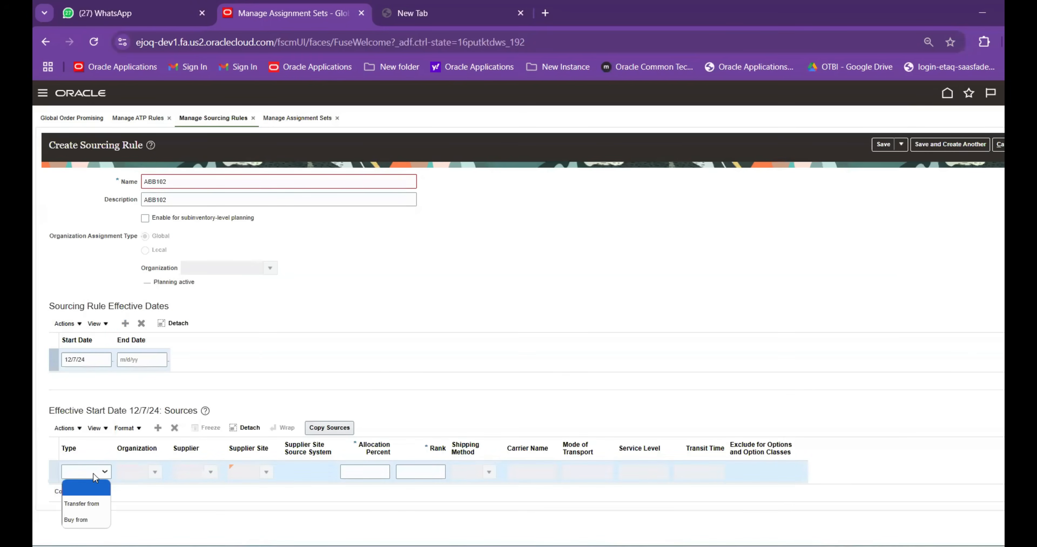
click(78, 519)
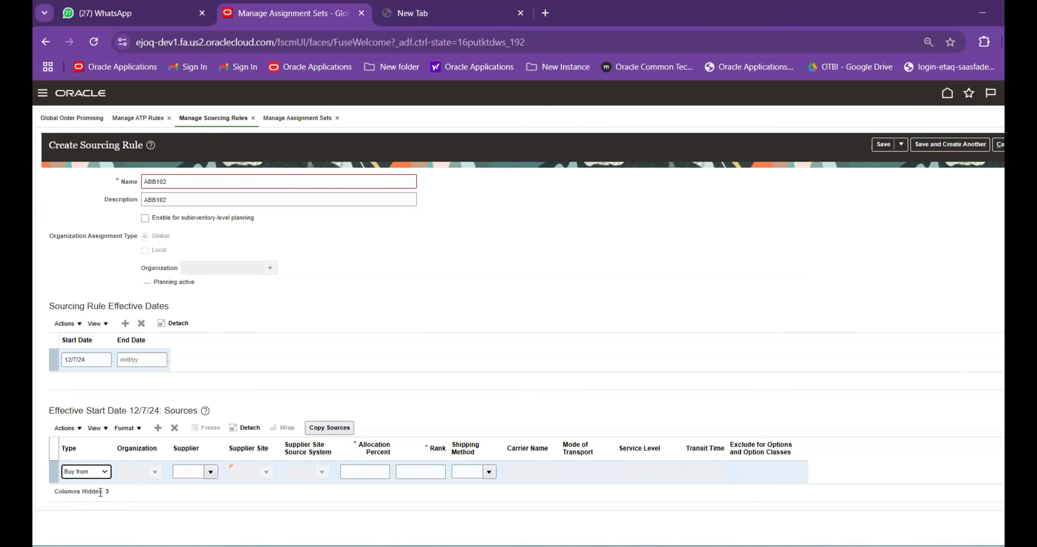
click(193, 474)
text(ABB)
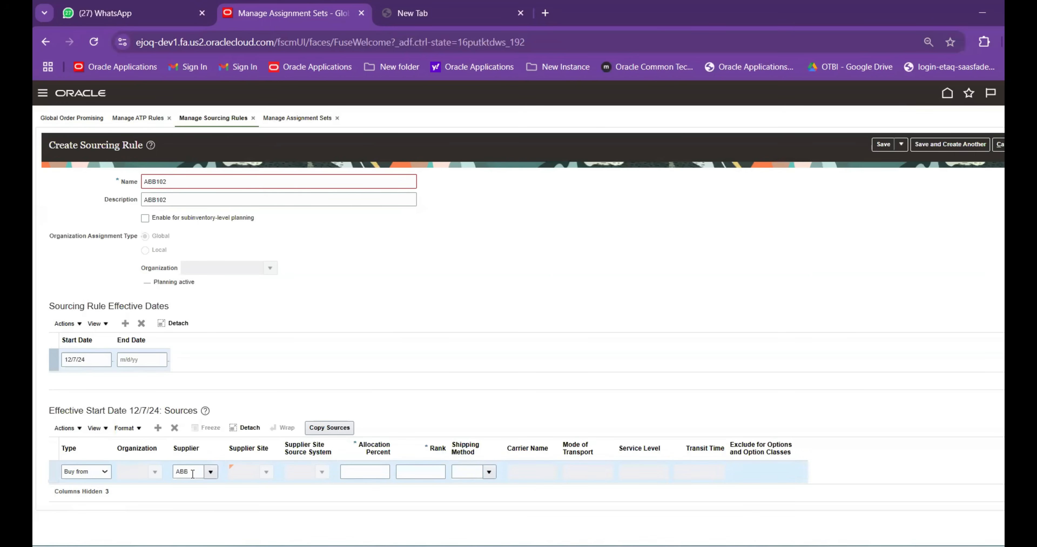
key(Tab)
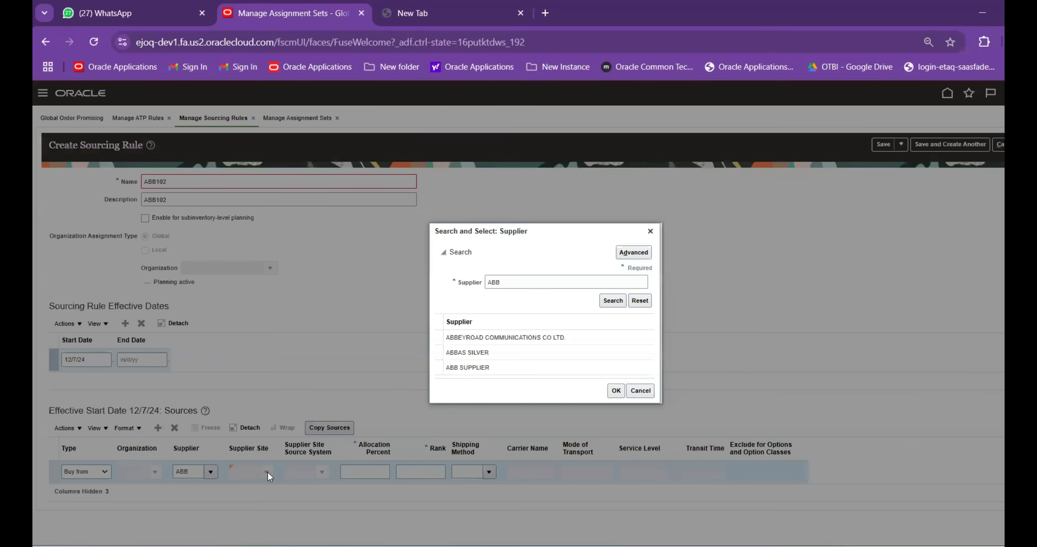
click(522, 367)
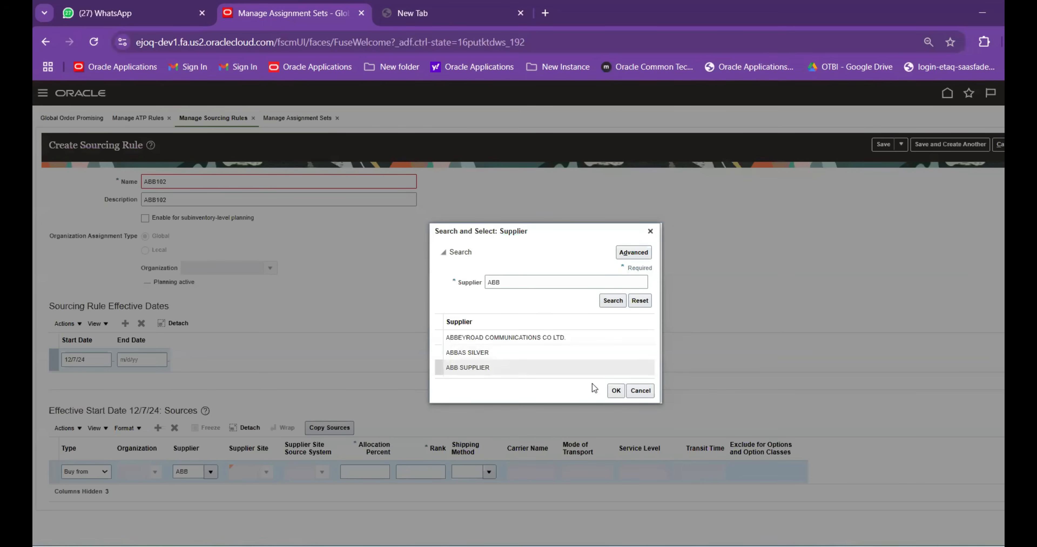
click(614, 390)
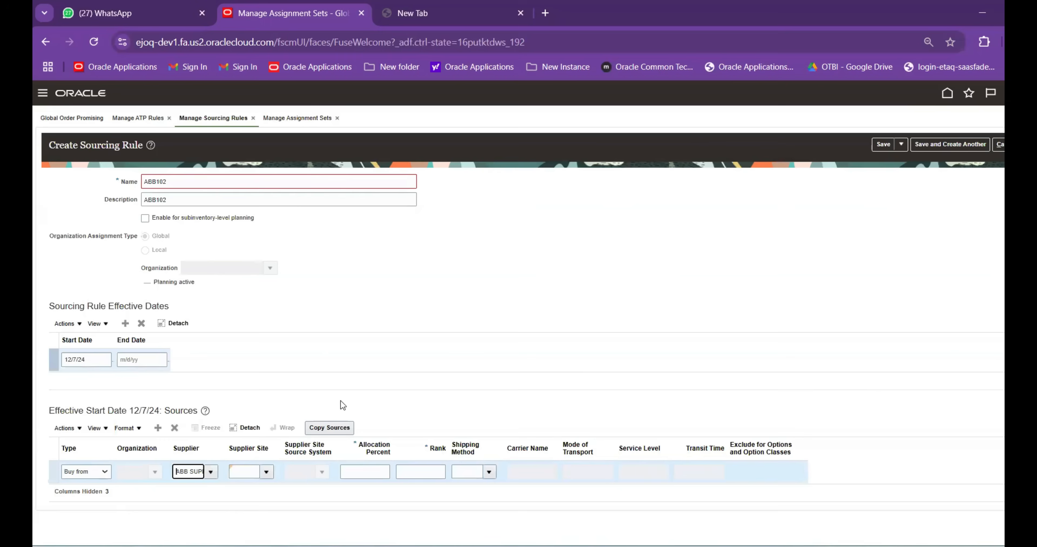
Complete the ABB SUPPLIER source with site Supplier Site, source system OPS, allocation percent 100 and rank 2
click(267, 471)
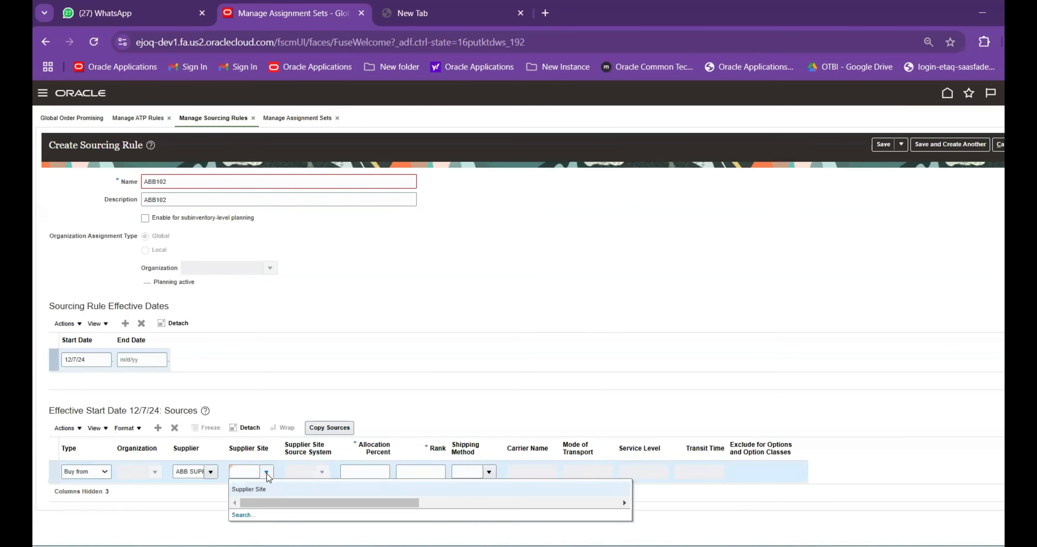
click(263, 490)
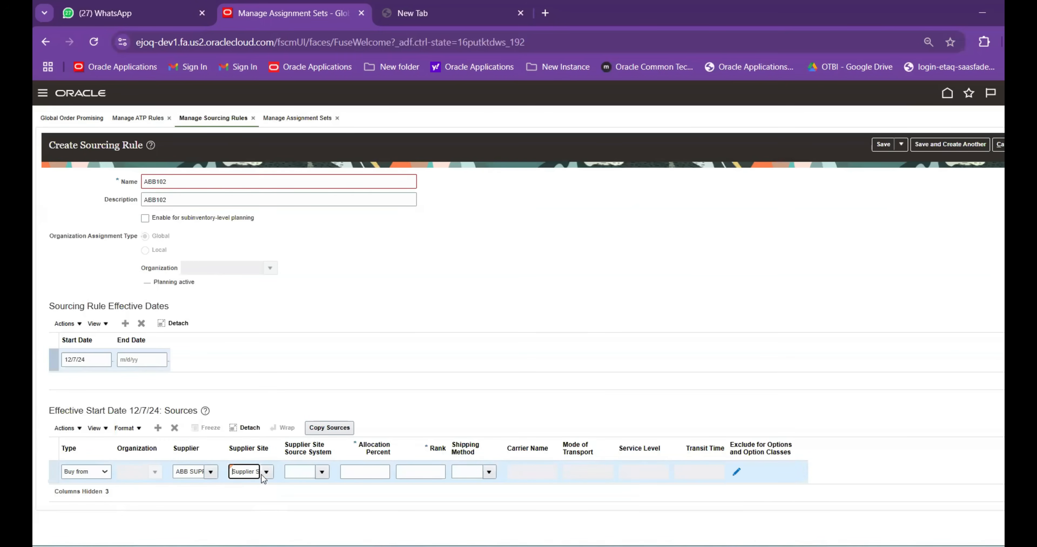
click(322, 473)
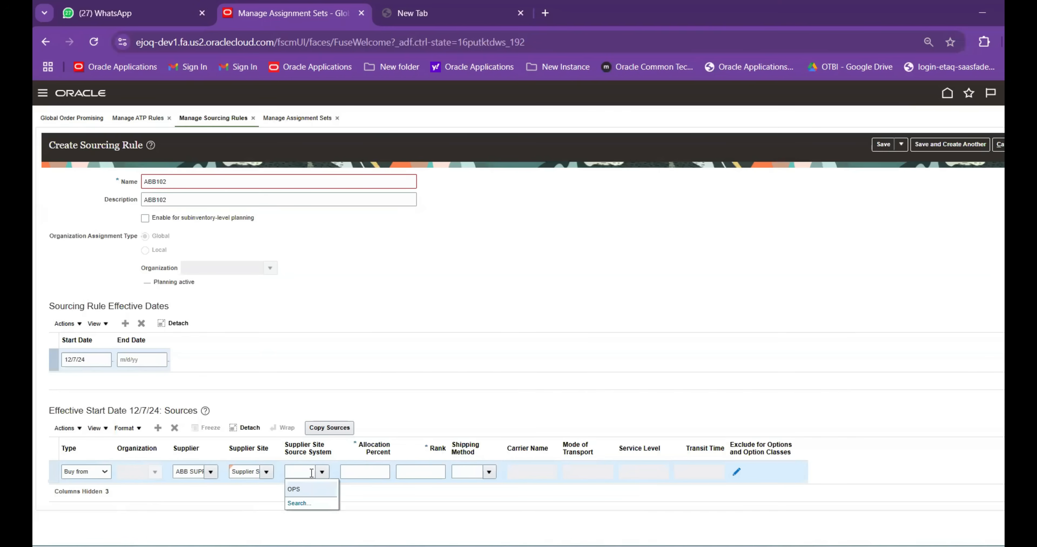
click(305, 490)
click(350, 469)
text(100)
key(Tab)
text(1)
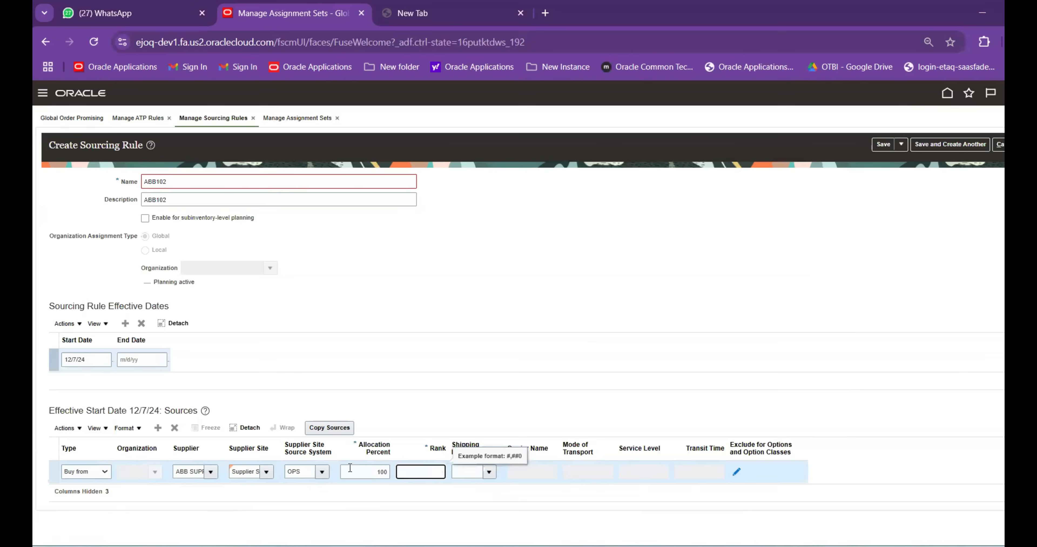
click(495, 302)
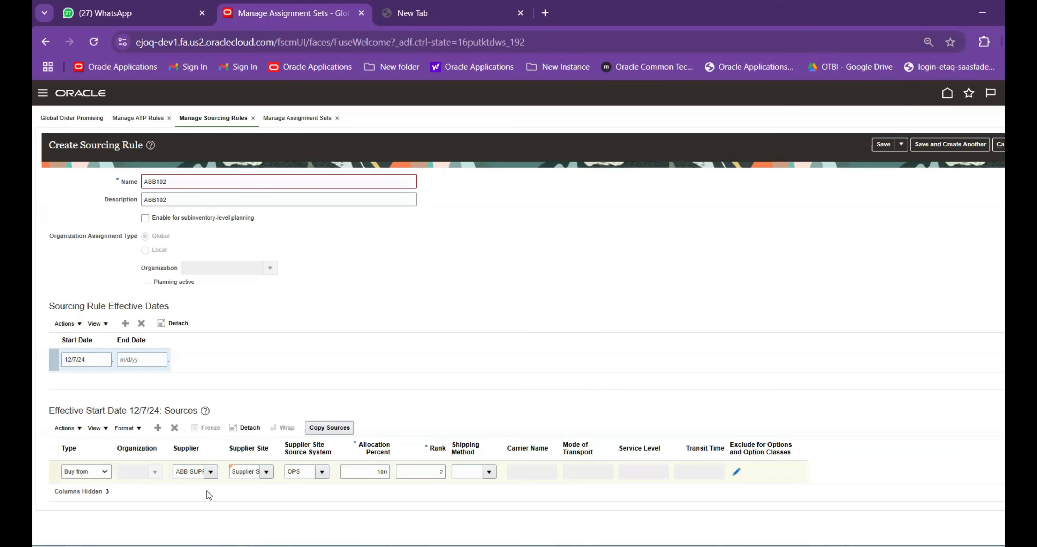
Try to add another source row, and set the ABB SUPPLIER source's allocation percent to 50
click(158, 428)
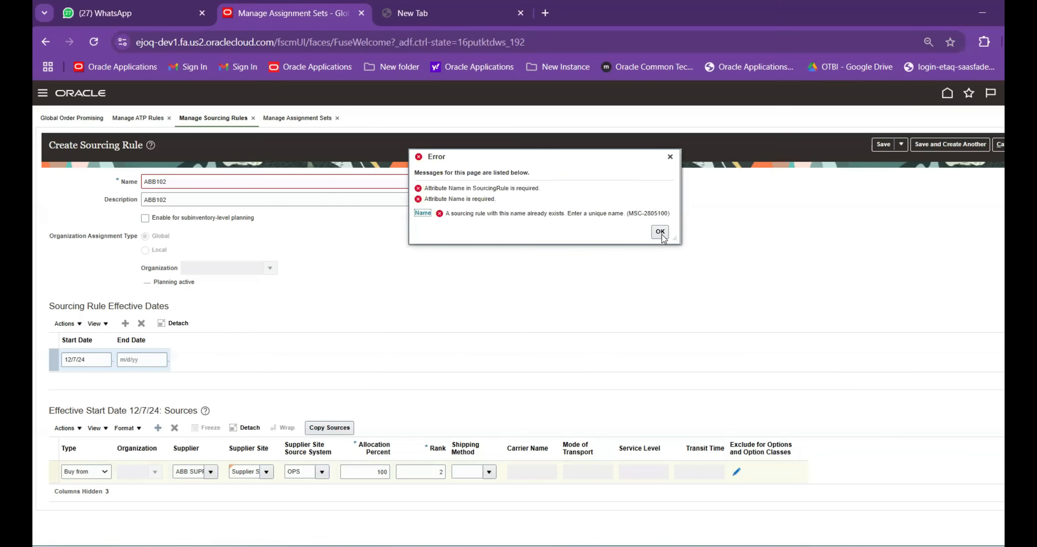
click(660, 232)
click(422, 473)
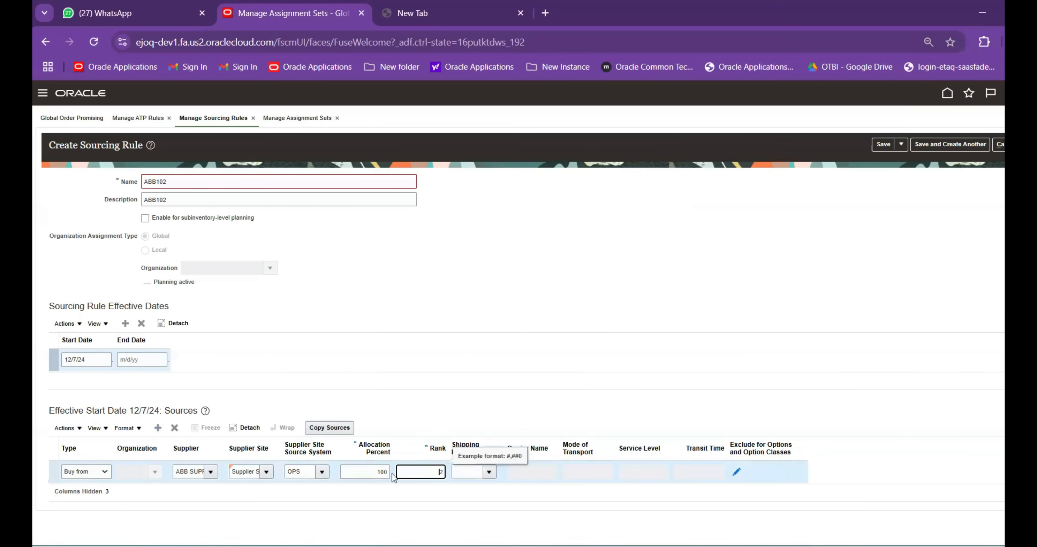
key(shift+Tab)
text(50)
click(487, 281)
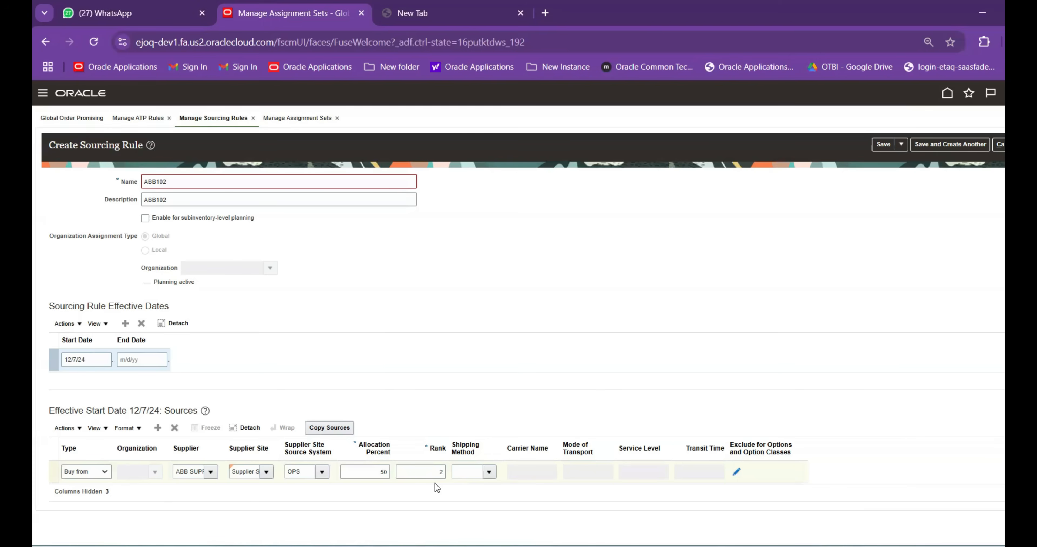
Set the ABB SUPPLIER source's allocation percent back to 100
double_click(387, 472)
text(100)
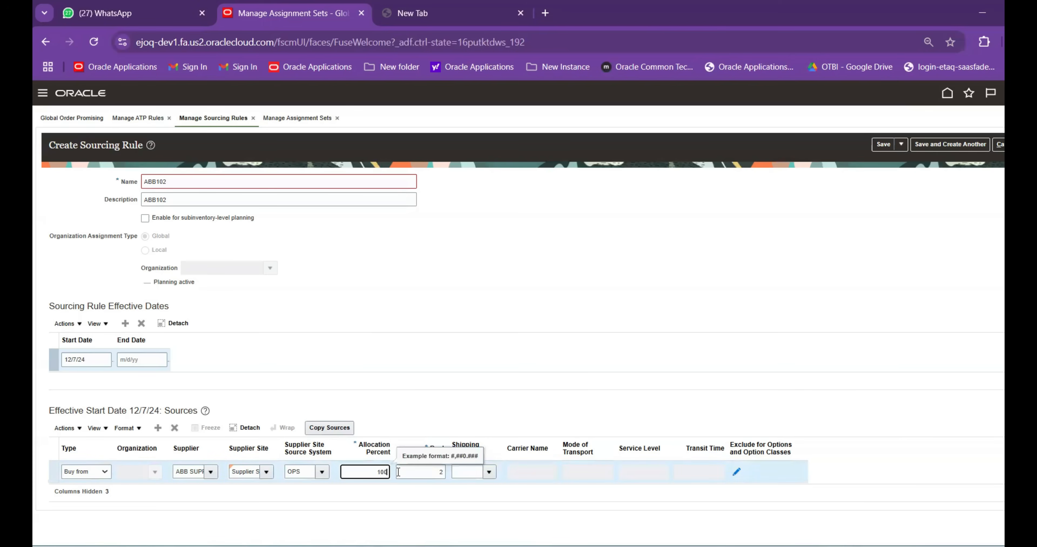
click(488, 280)
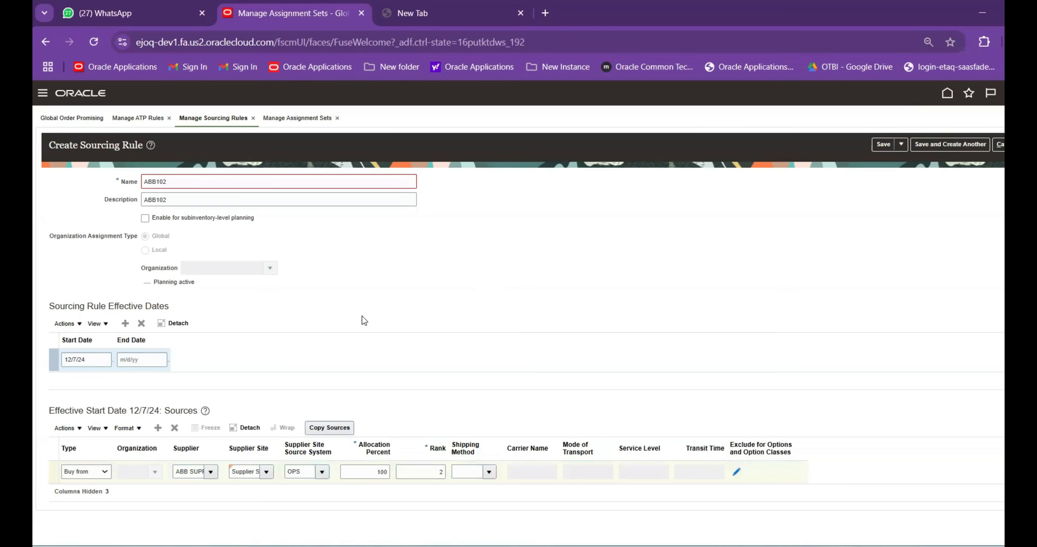
Rename the sourcing rule as ABB102_DROPSHIP and copy the new name
click(227, 182)
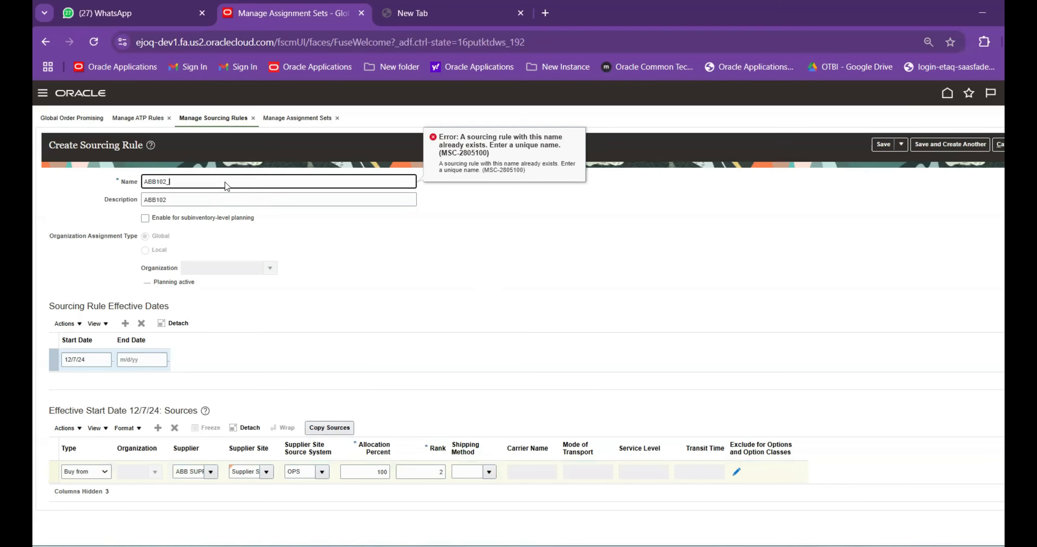
text(DROPSHIP)
drag(214, 185, 73, 187)
key(ctrl+c)
Set the ABB SUPPLIER allocation to 50 percent and add a second Buy from source with supplier SupplierCO22
click(363, 473)
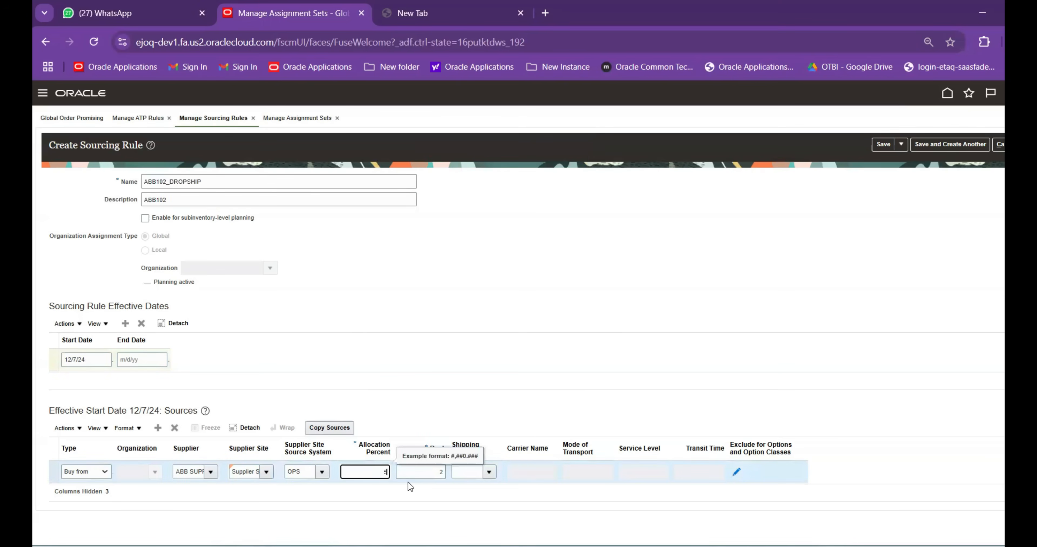
click(157, 429)
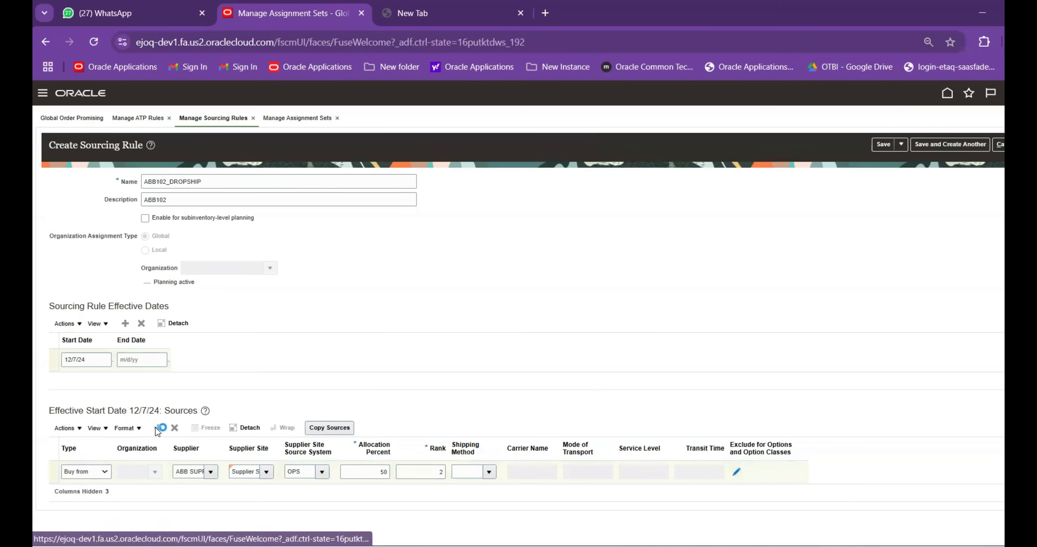
click(93, 471)
click(76, 520)
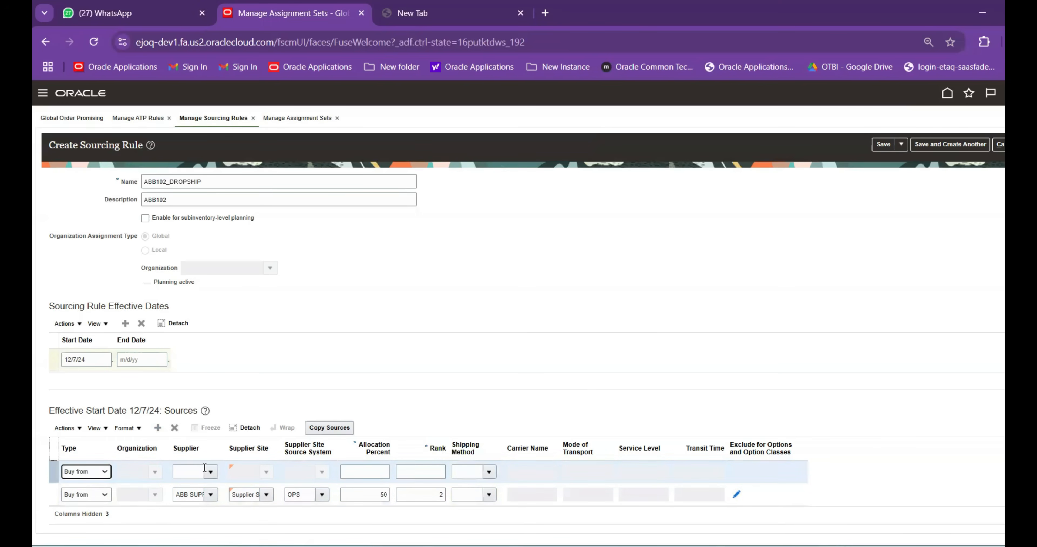
click(213, 471)
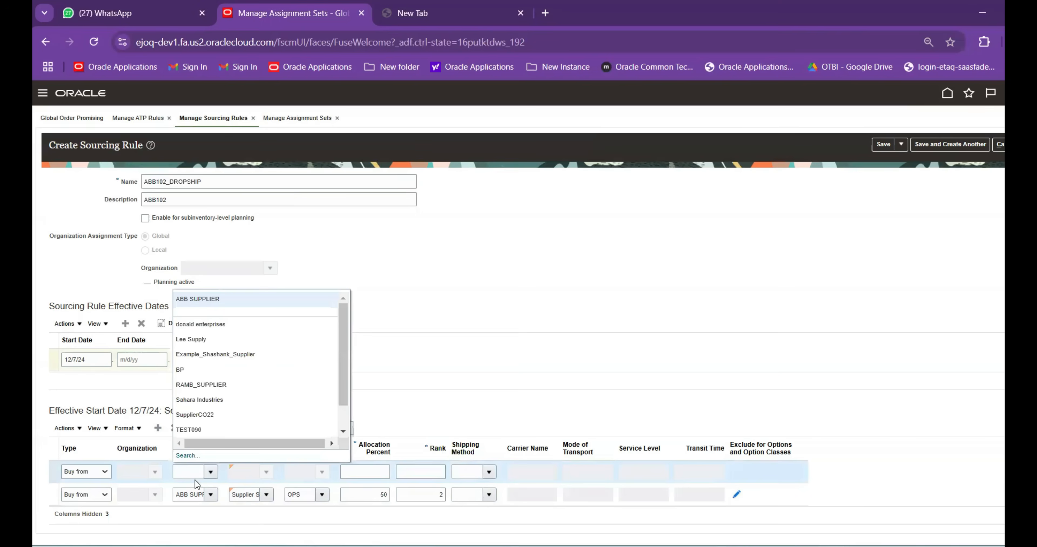
click(197, 414)
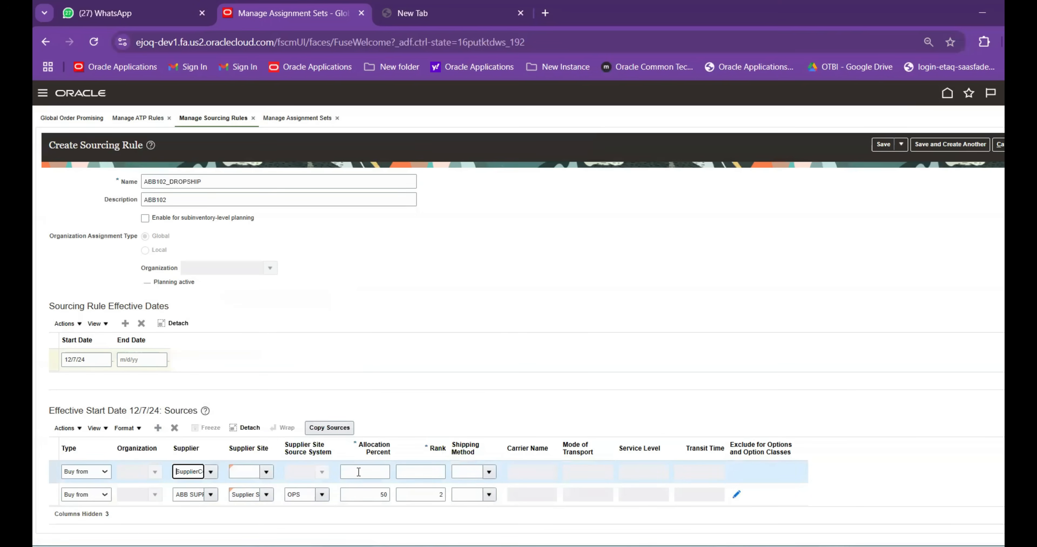
Complete the SupplierCO22 source with site SupCO22_Off, source system OPS, allocation percent 50 and rank 3
click(267, 473)
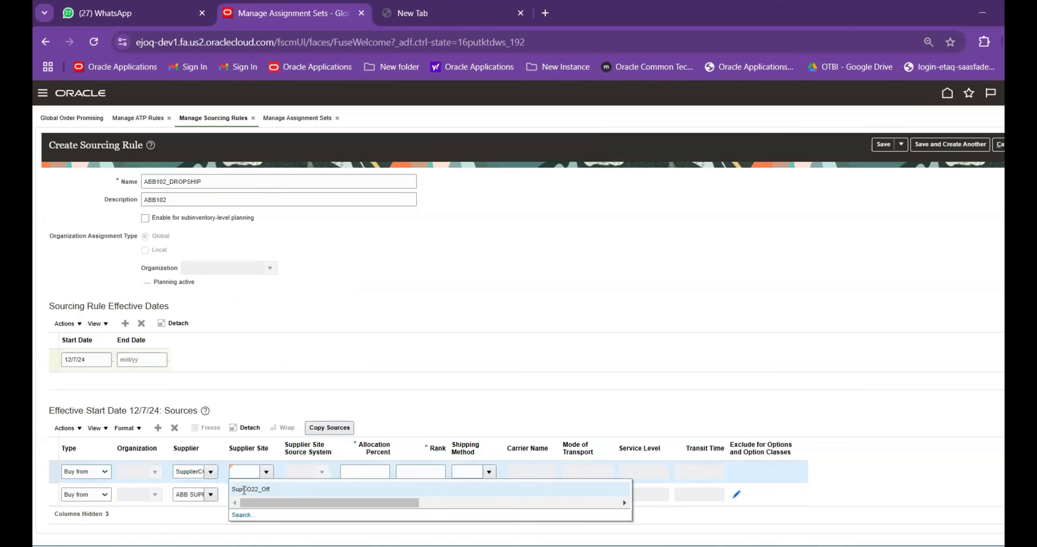
click(247, 490)
click(359, 472)
text(50)
key(Tab)
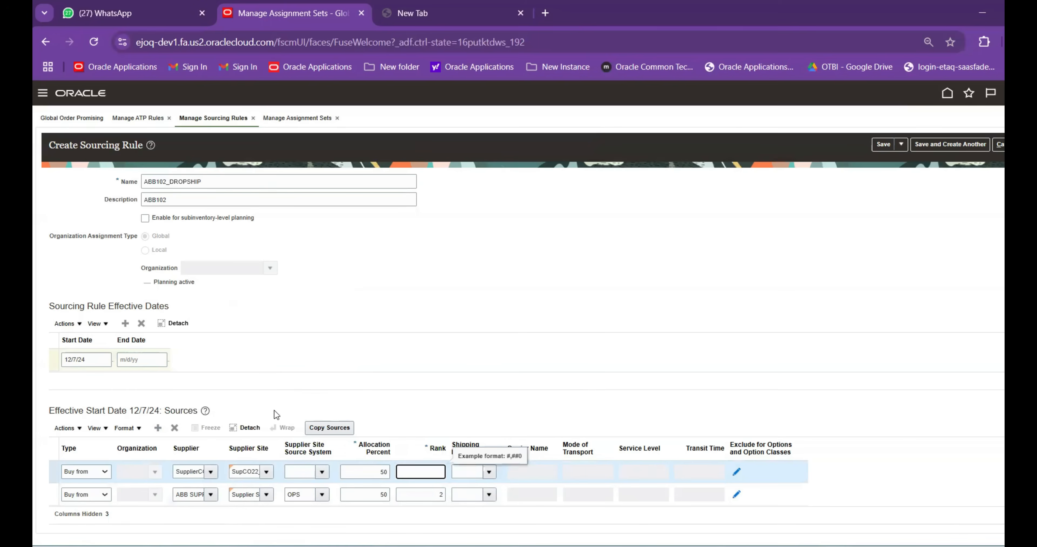
click(319, 471)
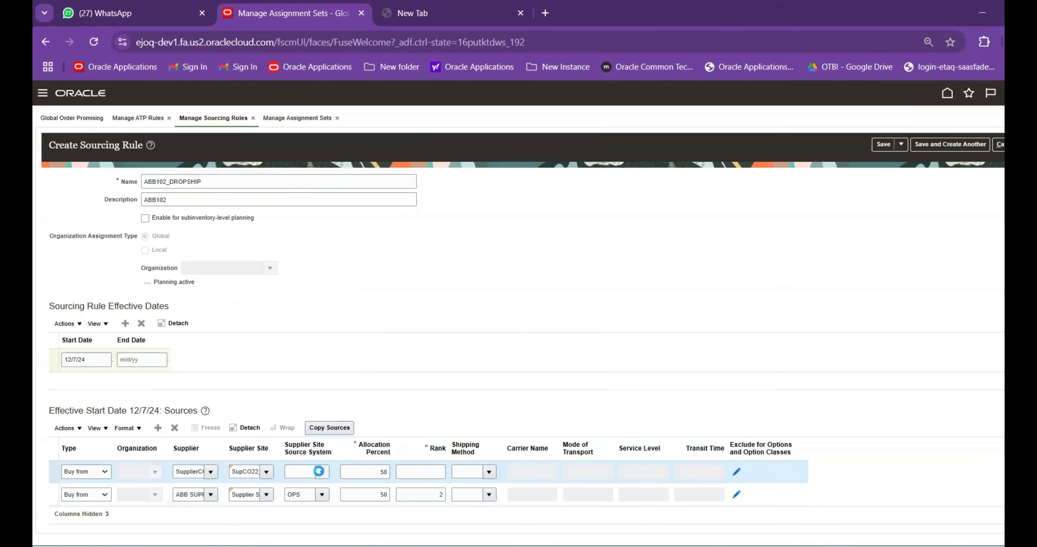
click(303, 492)
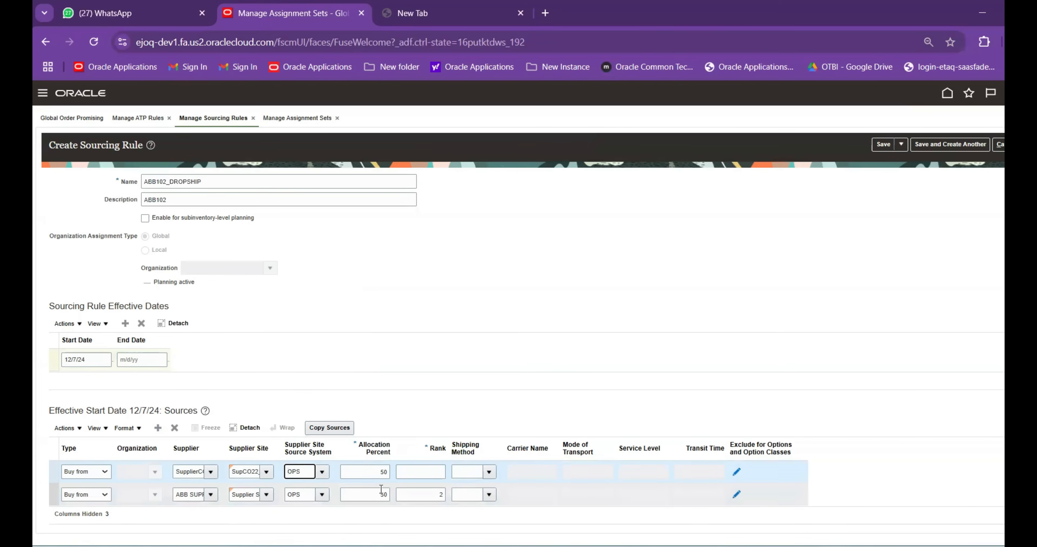
click(431, 469)
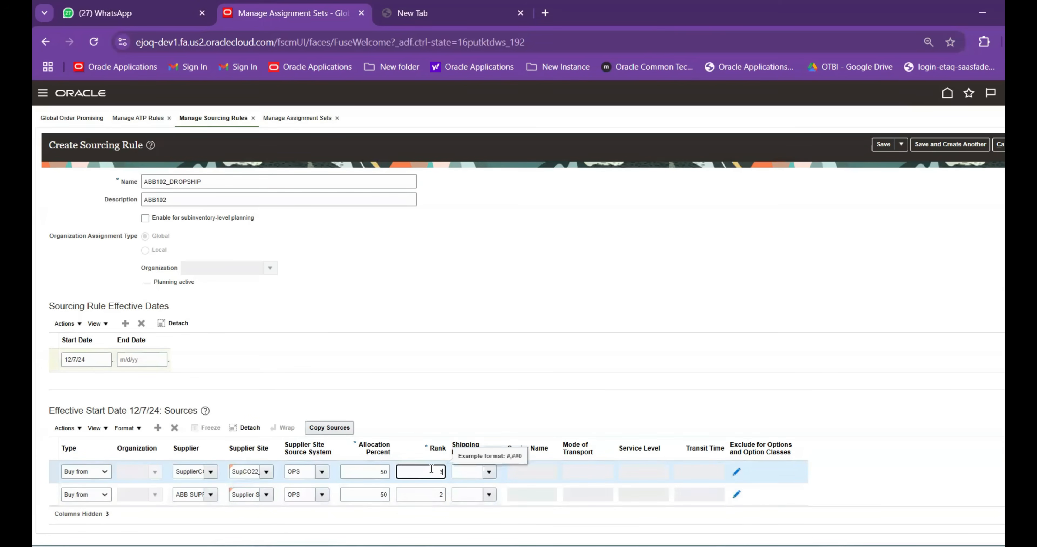
click(534, 313)
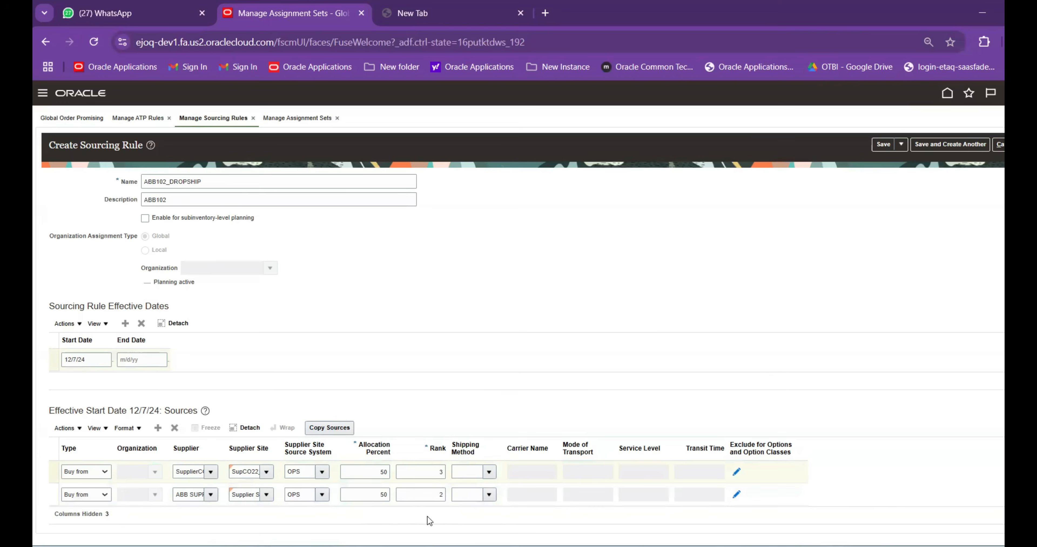
Change the SupplierCO22 source's rank to 2
drag(439, 471, 455, 472)
text(2)
click(577, 285)
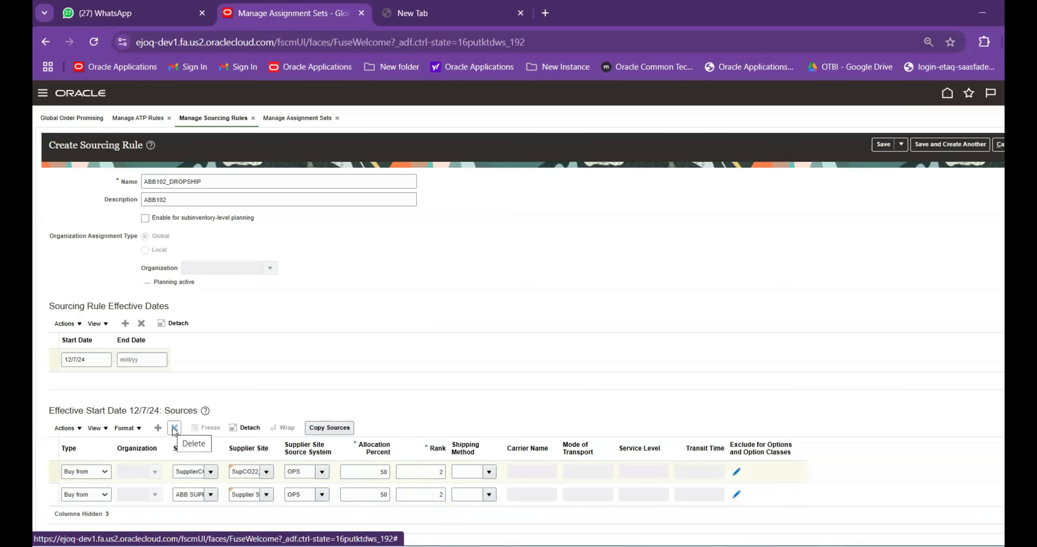
Delete the SupplierCO22 source and set the ABB SUPPLIER source's allocation percent to 100
click(440, 470)
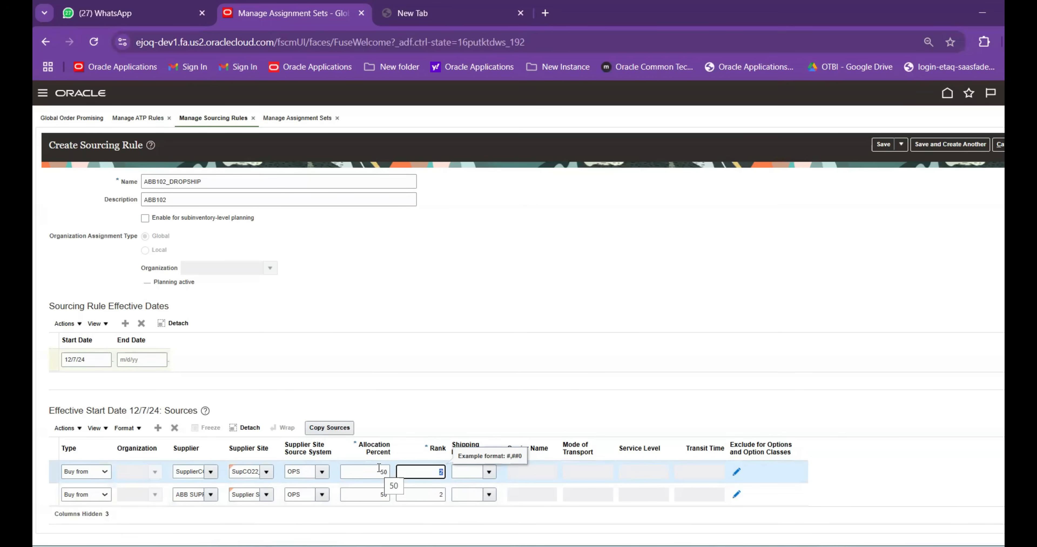
click(175, 428)
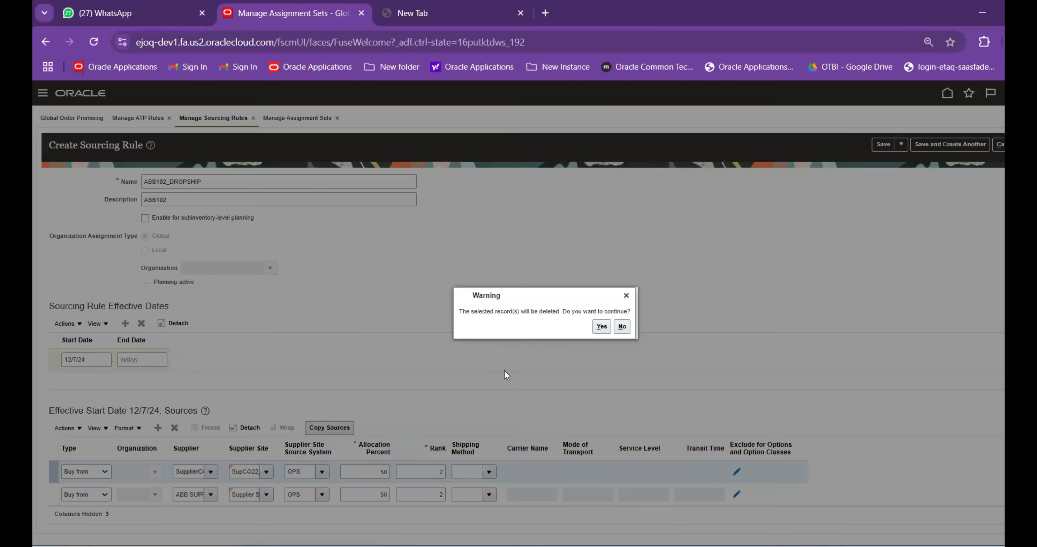
click(601, 326)
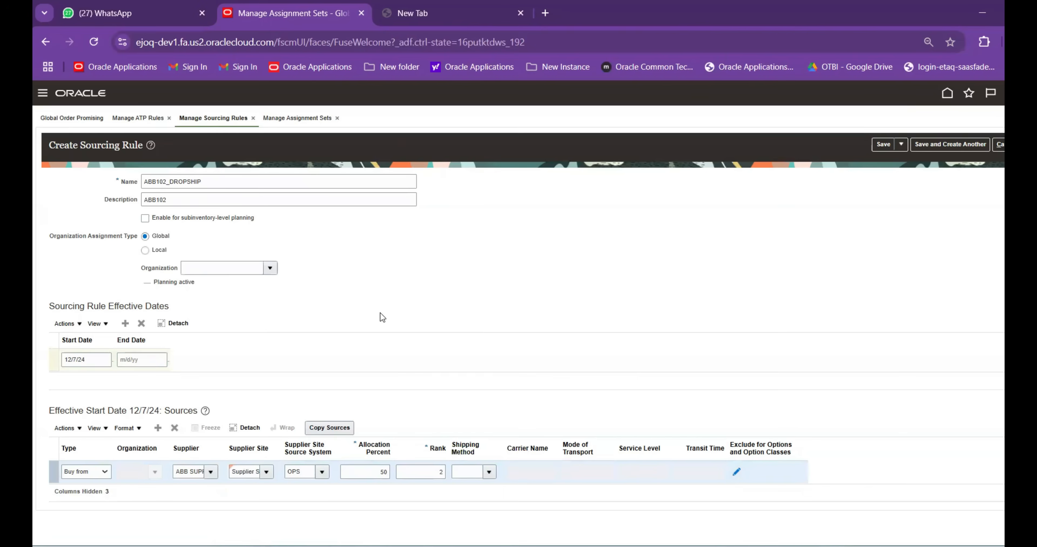
double_click(374, 474)
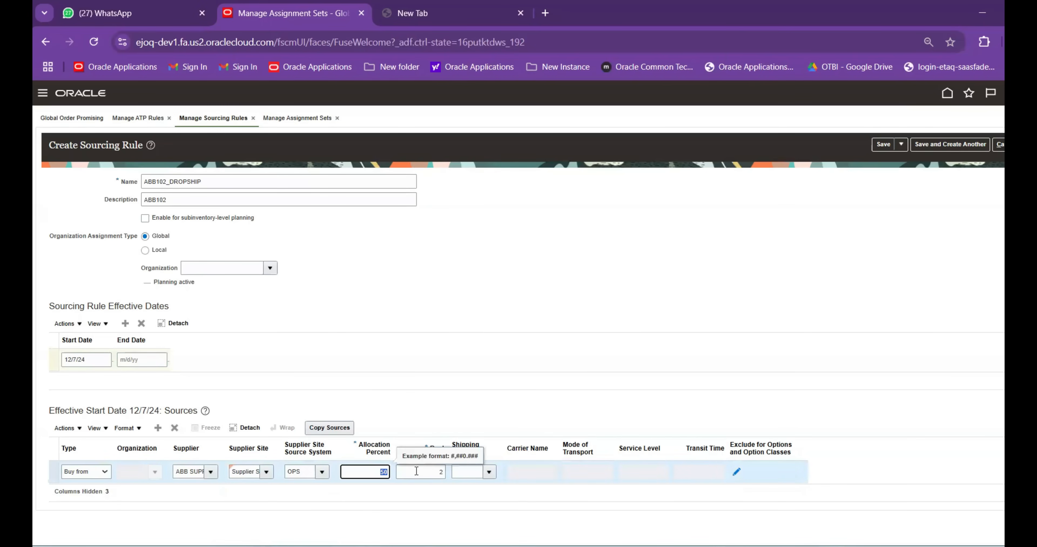
text(100)
click(416, 471)
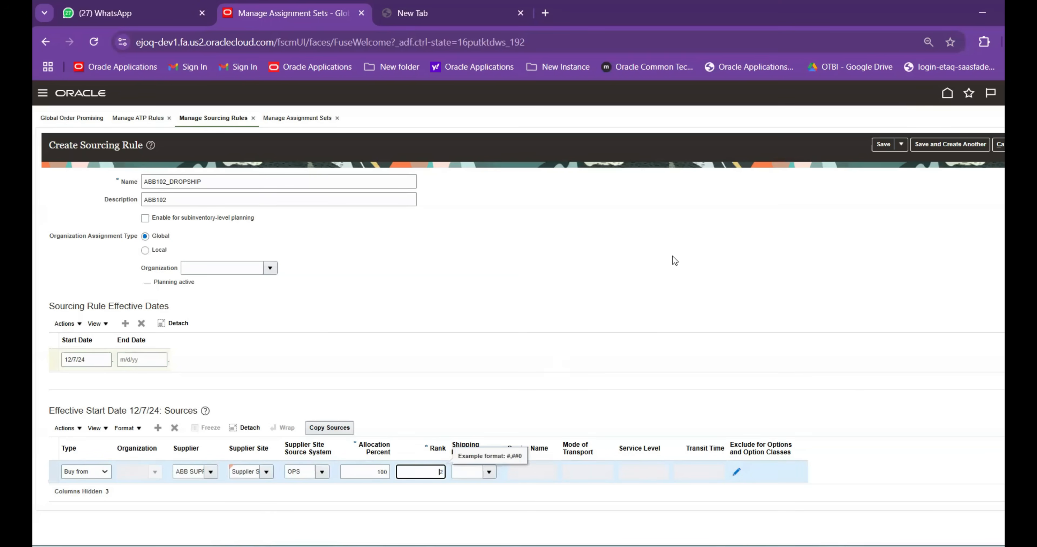
Save and close the ABB102_DROPSHIP sourcing rule
click(759, 208)
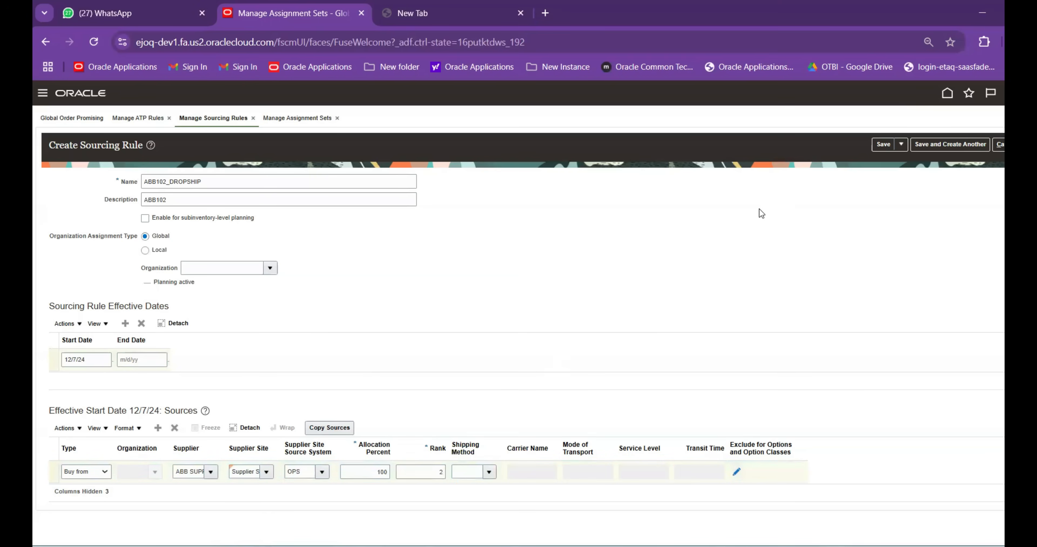
click(902, 145)
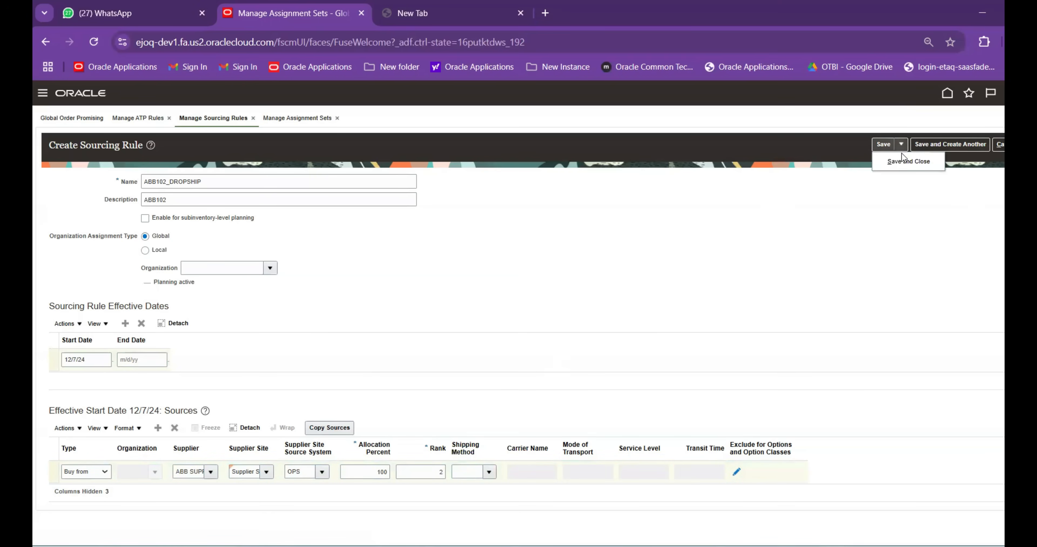
click(901, 162)
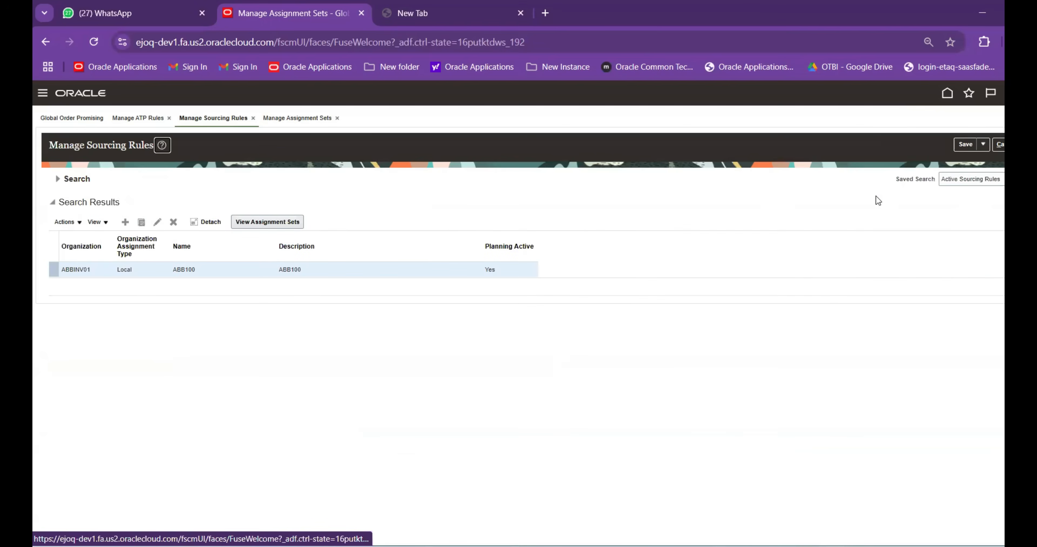
Clear the organization criterion and search the sourcing rules by the name ABB102_DROPSHIP
click(61, 179)
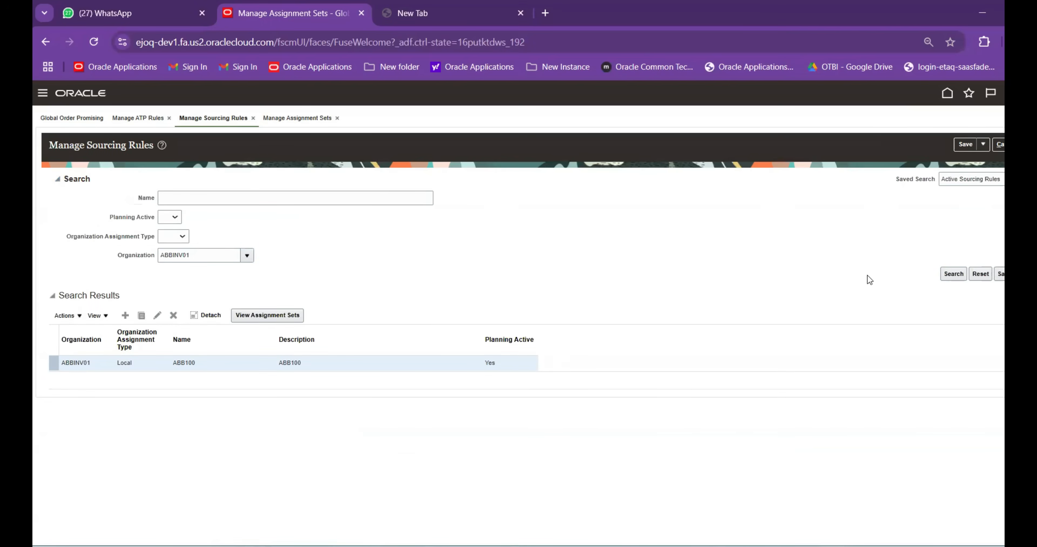
click(58, 179)
double_click(201, 257)
key(BackSpace)
click(183, 197)
key(ctrl+v)
key(Return)
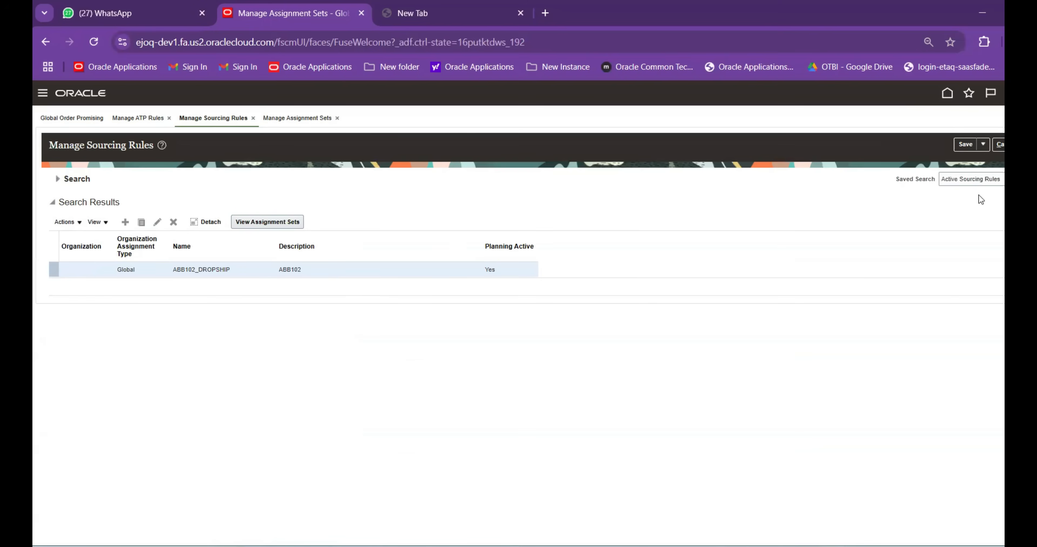
Open Manage Assignment Sets and inspect the existing ABB organization assignments in Assignment_DemoProject
click(1004, 193)
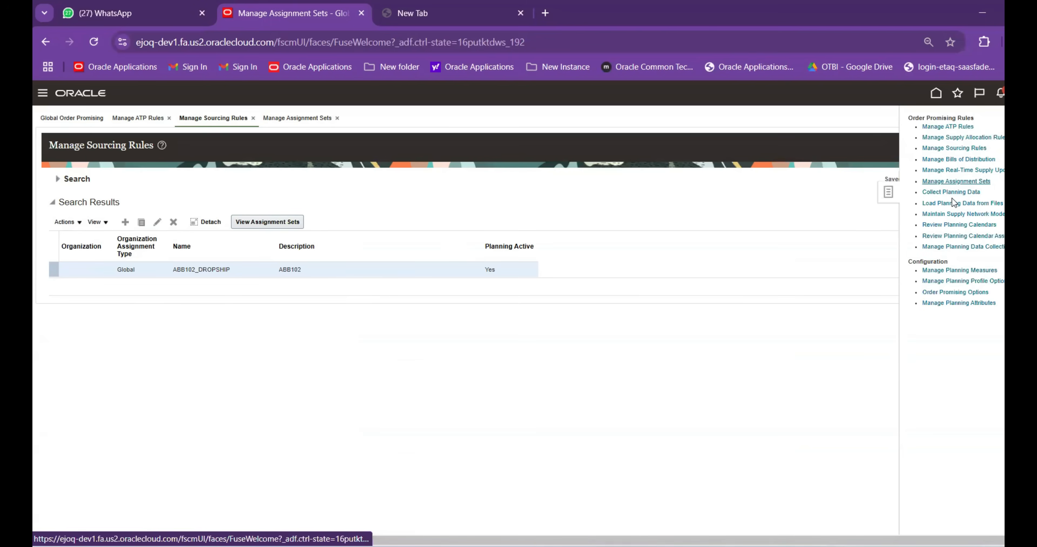
click(954, 181)
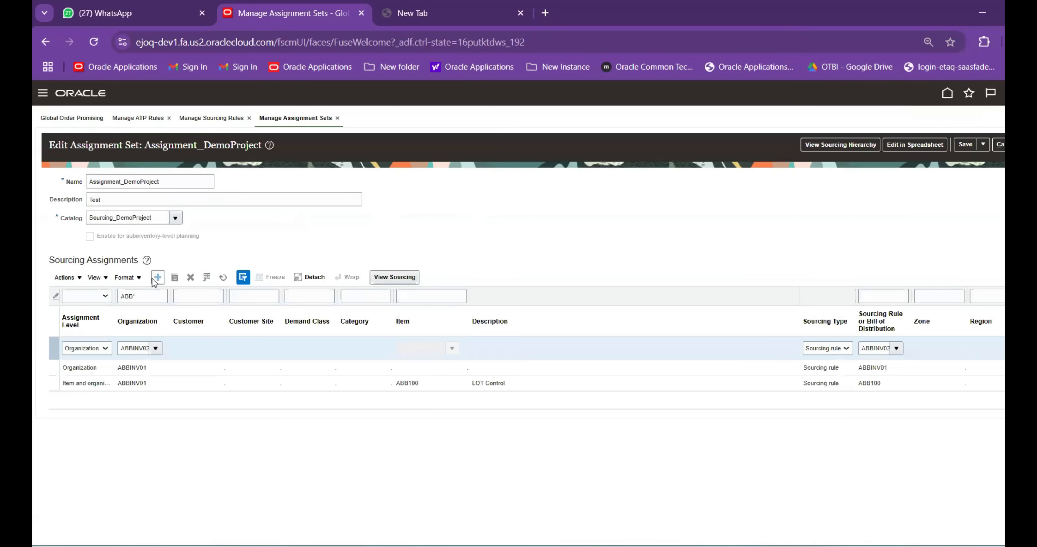
click(149, 297)
key(ctrl+a)
click(179, 366)
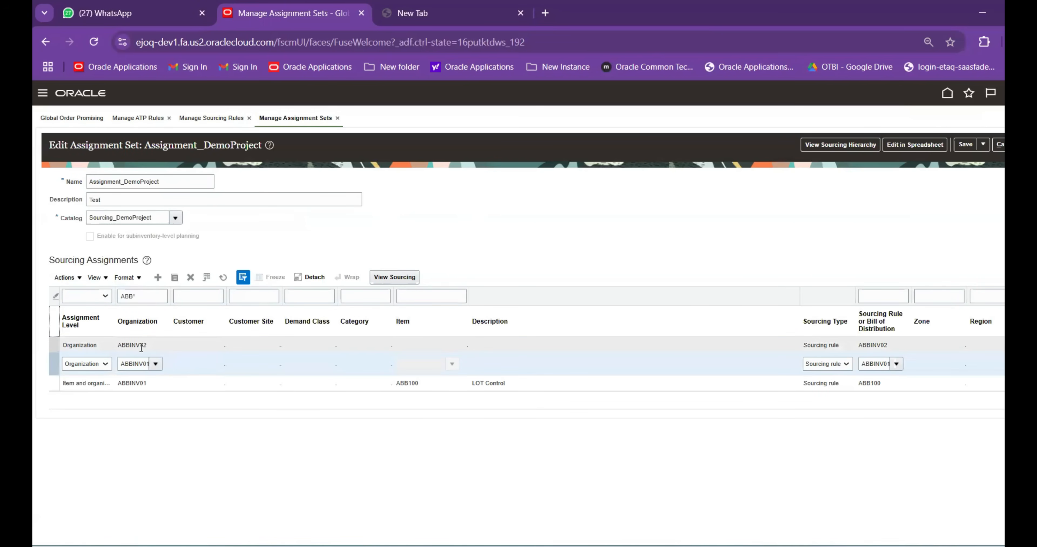
click(160, 345)
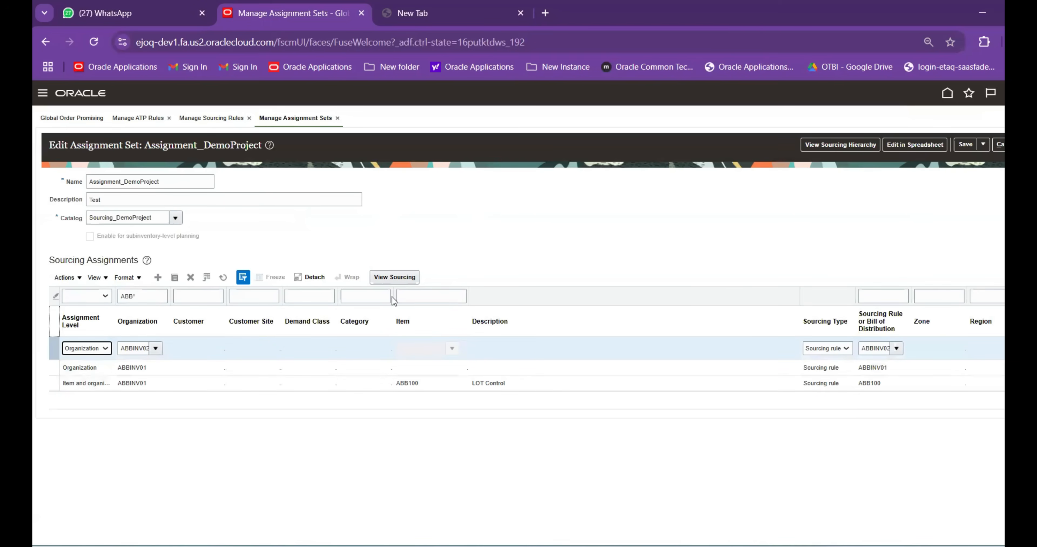
Add a sourcing assignment row with assignment level Item and item ABB102
click(395, 277)
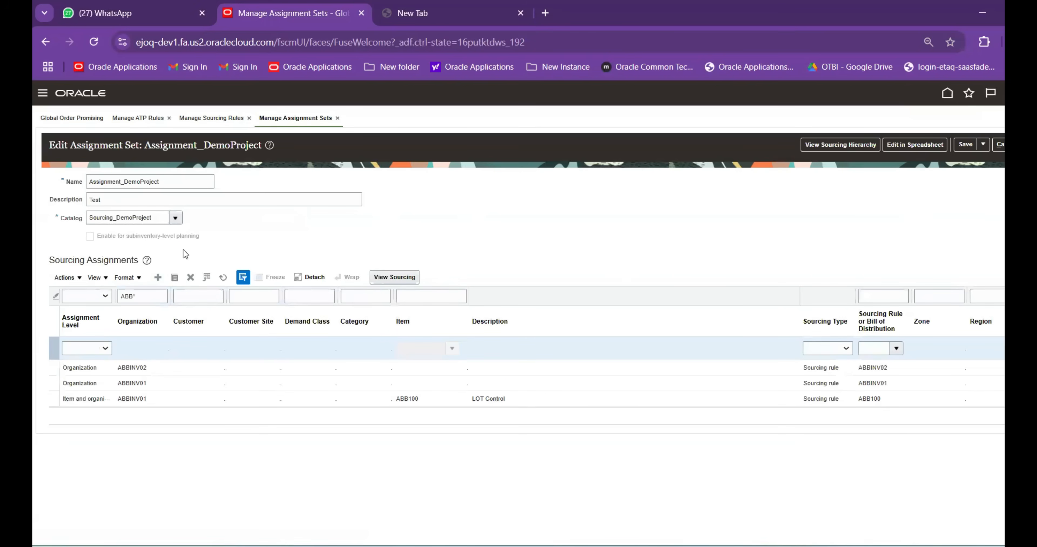
click(86, 348)
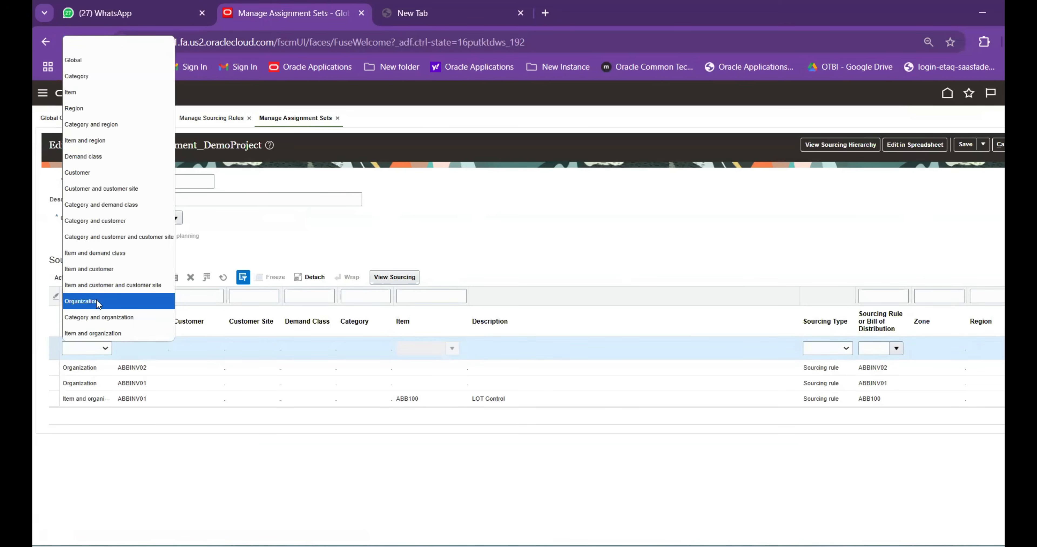
click(95, 92)
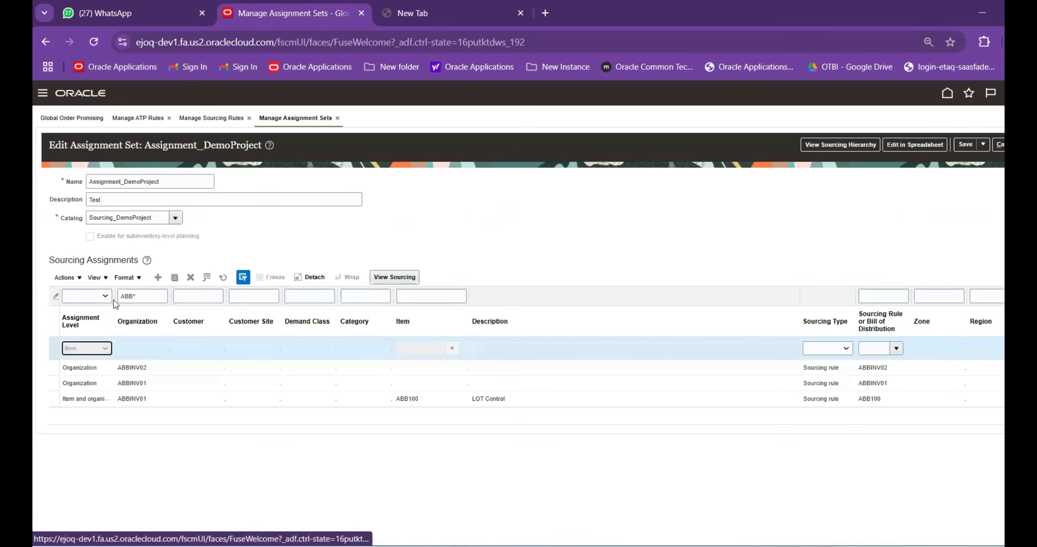
click(420, 348)
text(ABB)
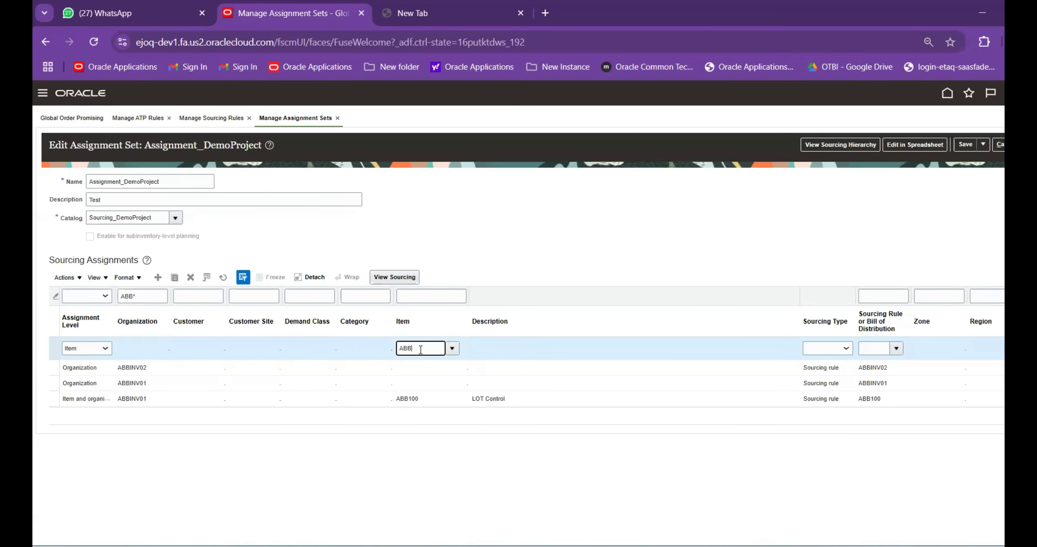
key(BackSpace)
key(BackSpace)
text(ABB102)
key(Tab)
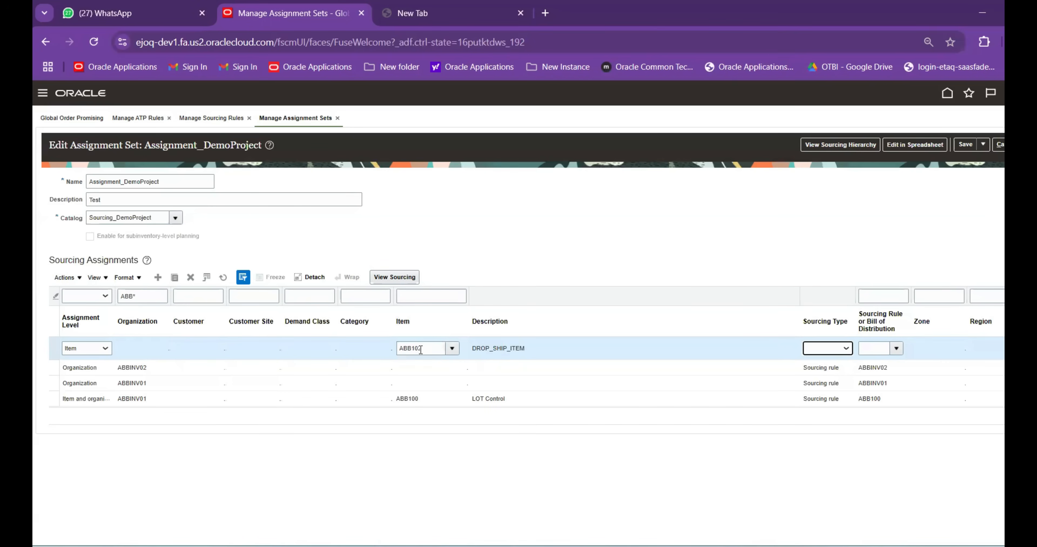
Set the ABB102 assignment's sourcing type to Sourcing rule and assign the ABB102_DROPSHIP rule to it
click(842, 348)
click(830, 372)
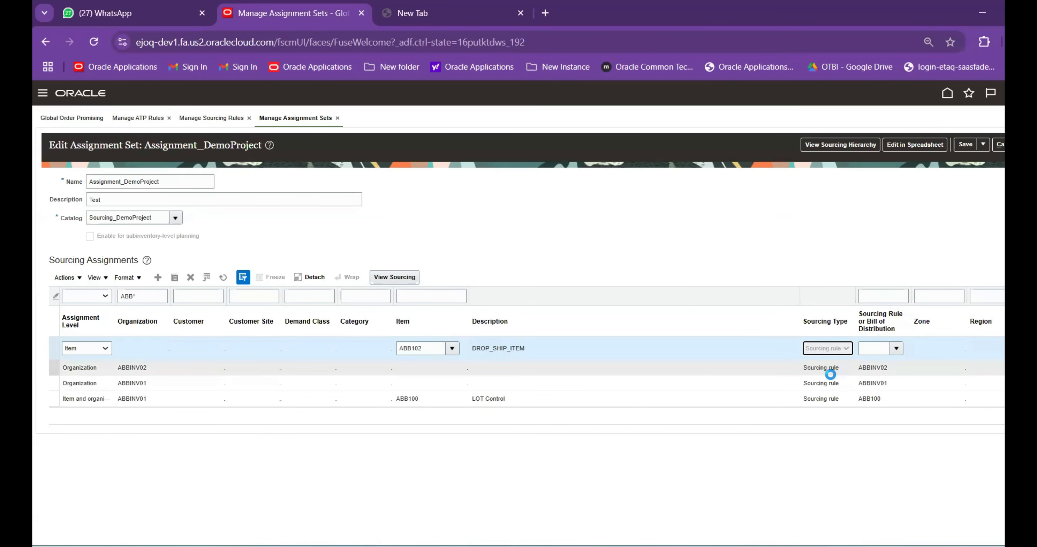
click(874, 348)
text(DROPSHIP)
click(807, 249)
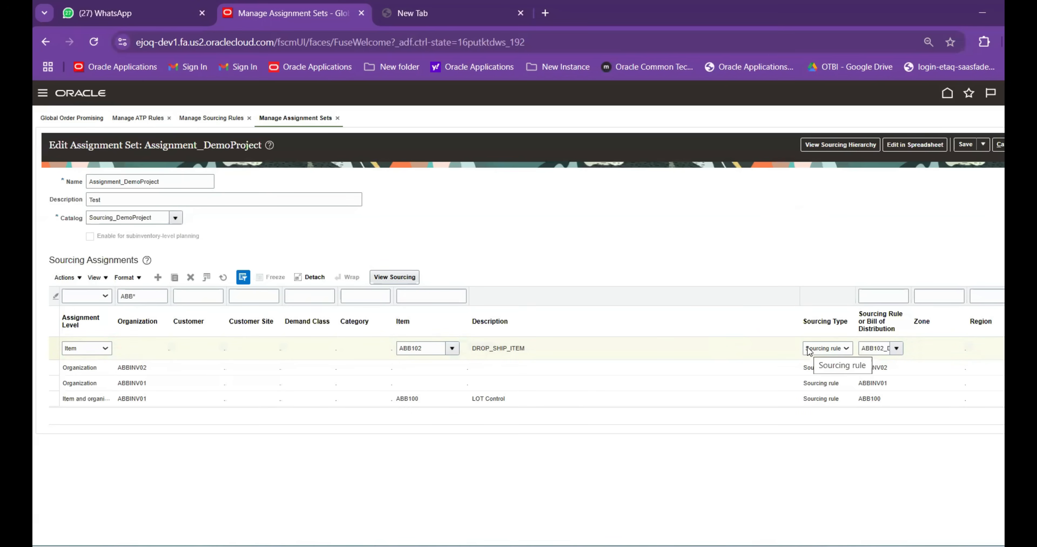
Try to save and close Assignment_DemoProject with the new ABB102 assignment, and cancel out of the edit
click(983, 145)
click(978, 159)
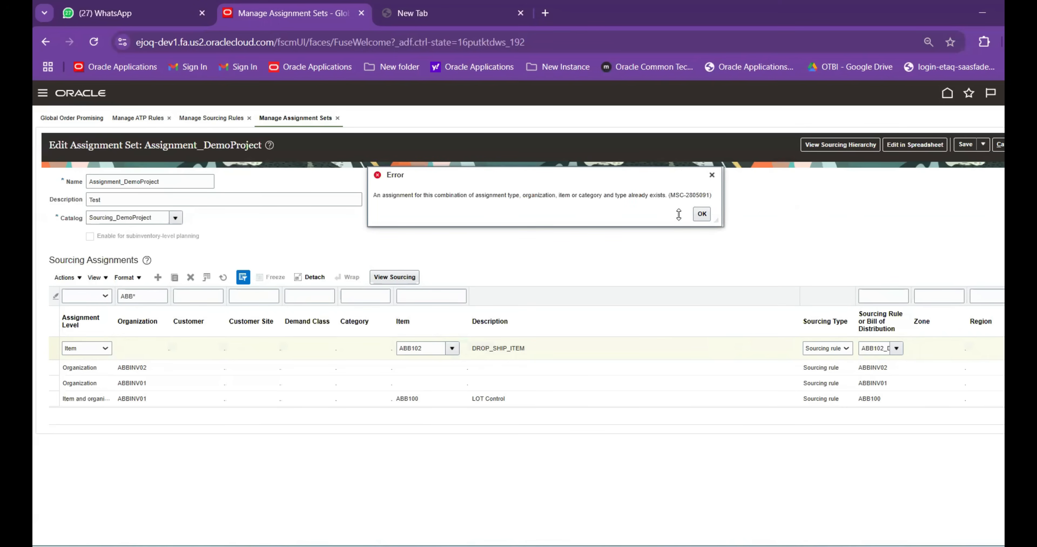
click(700, 214)
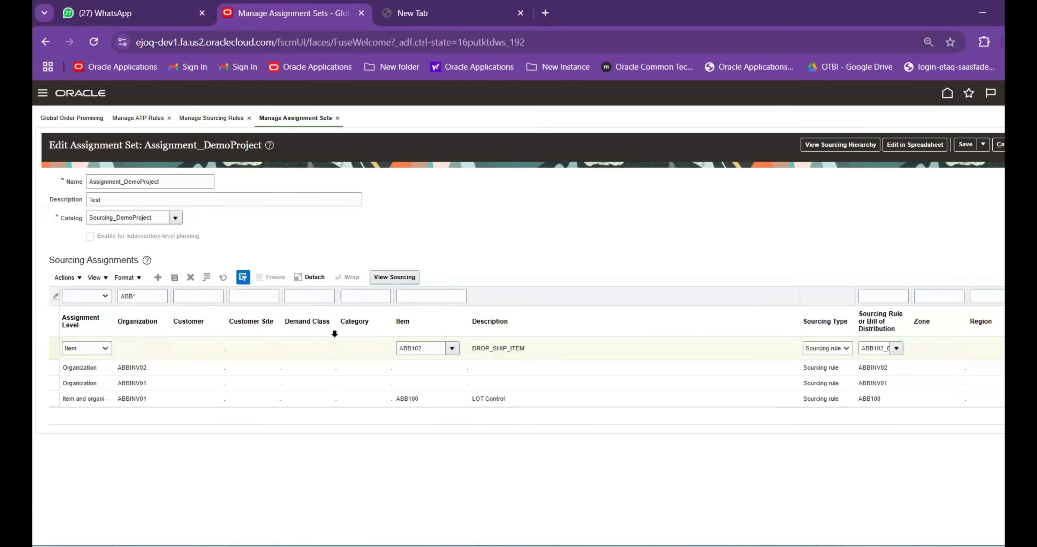
drag(147, 296, 109, 297)
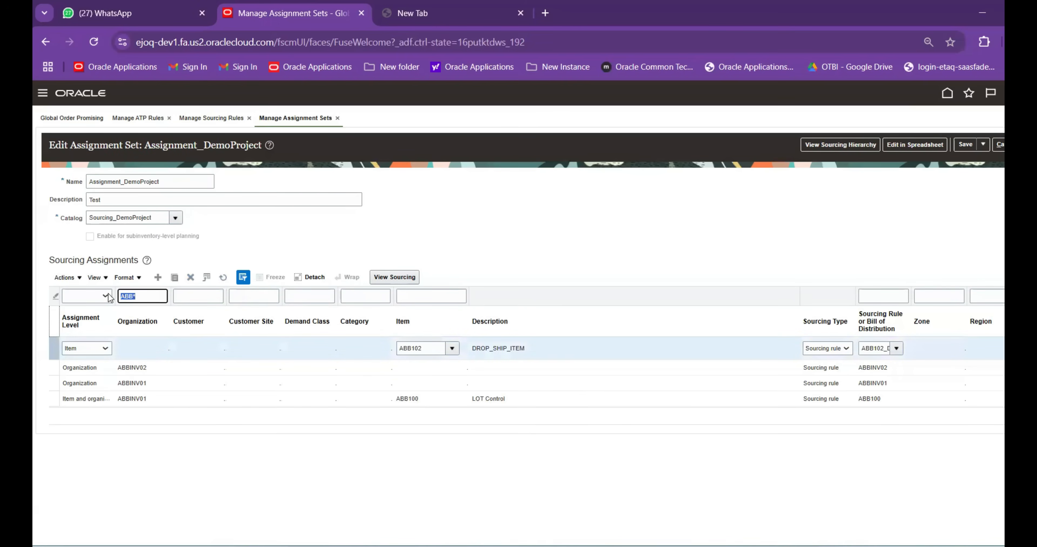
key(BackSpace)
click(999, 144)
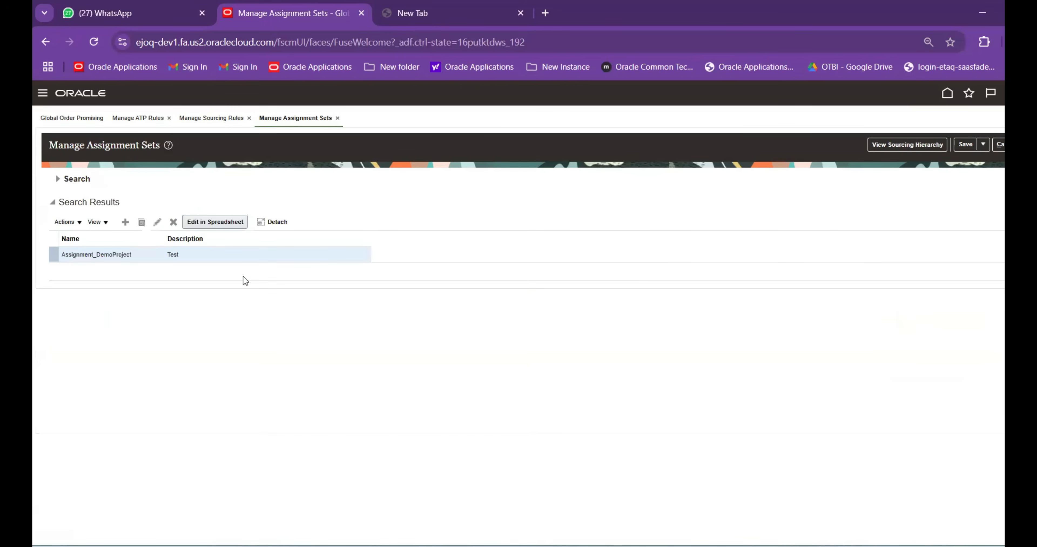
Reopen Assignment_DemoProject for editing and filter its sourcing assignments by item ABB instead of by organization
click(158, 222)
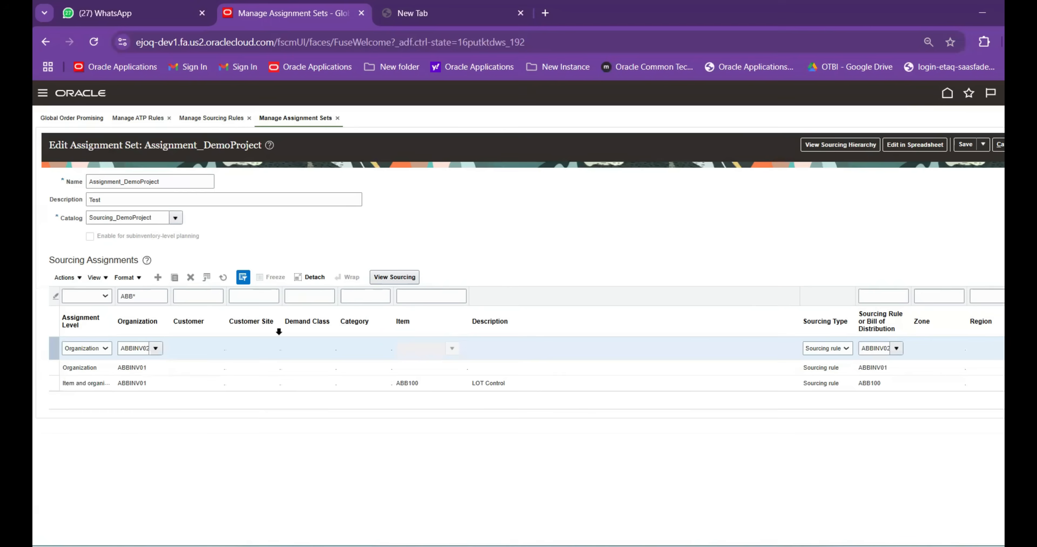
drag(158, 299, 93, 293)
key(BackSpace)
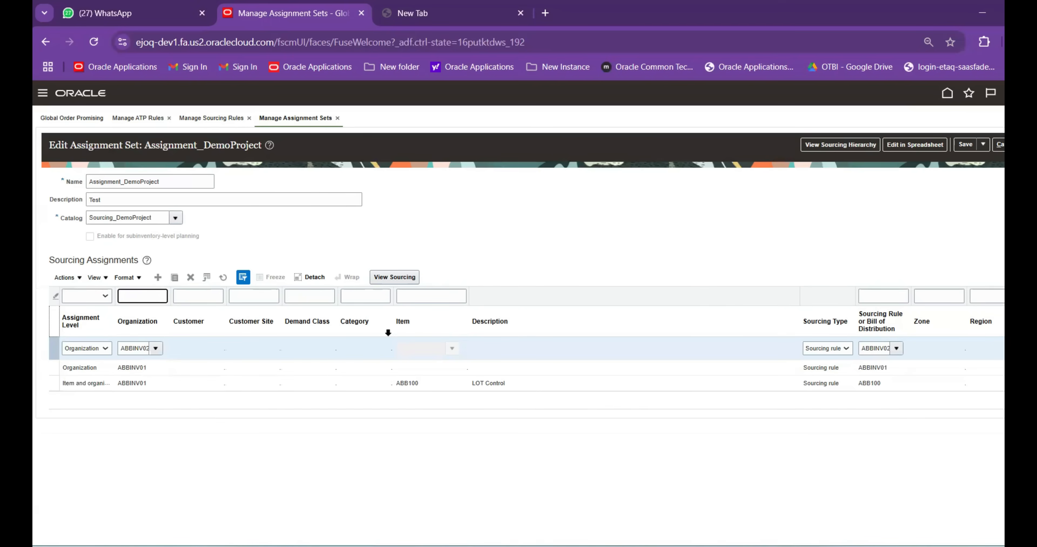
click(421, 297)
text(ABB)
key(Return)
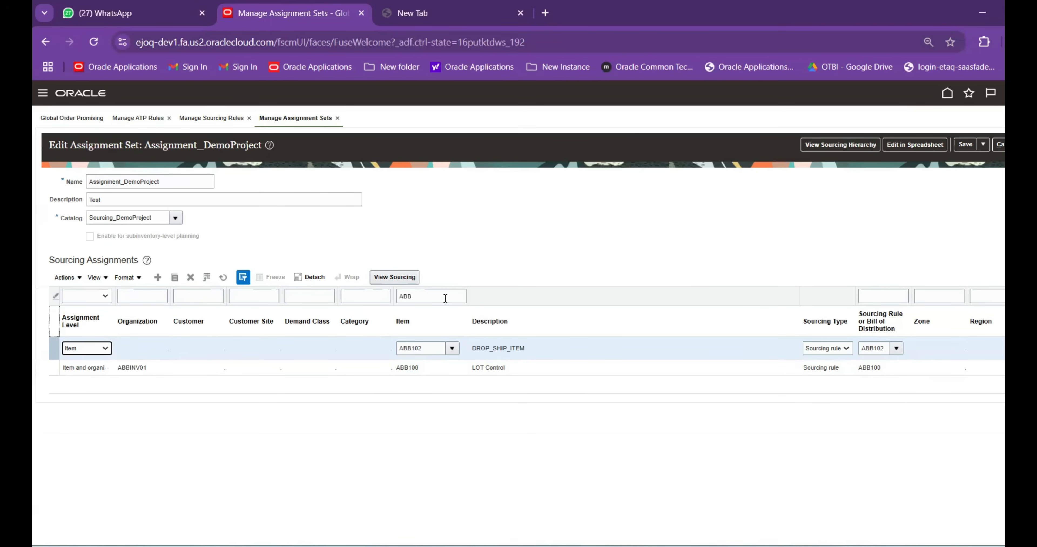
Review the sourcing rule already assigned to item ABB102, saving and closing both the rule and the assignment set
click(402, 277)
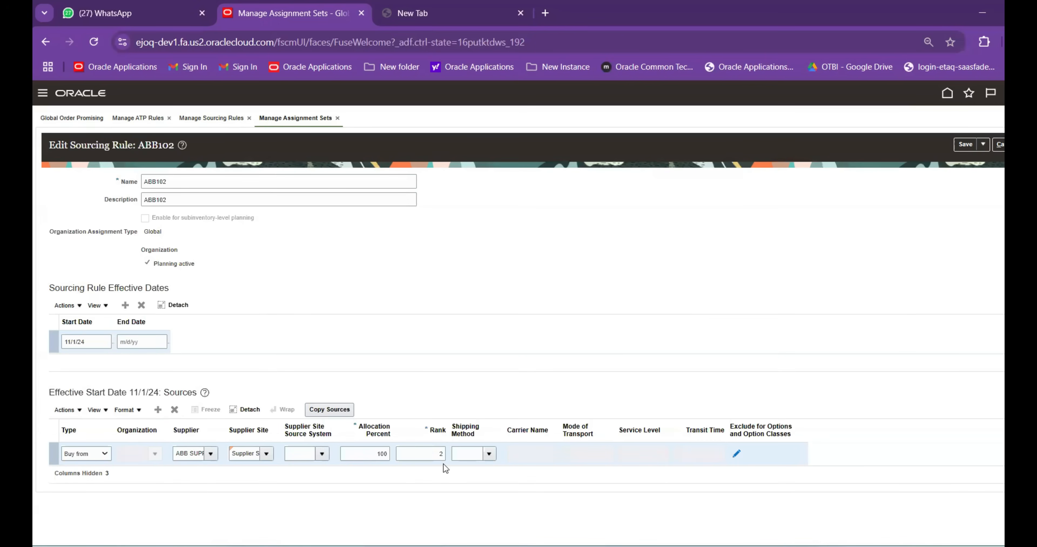
click(984, 146)
click(988, 159)
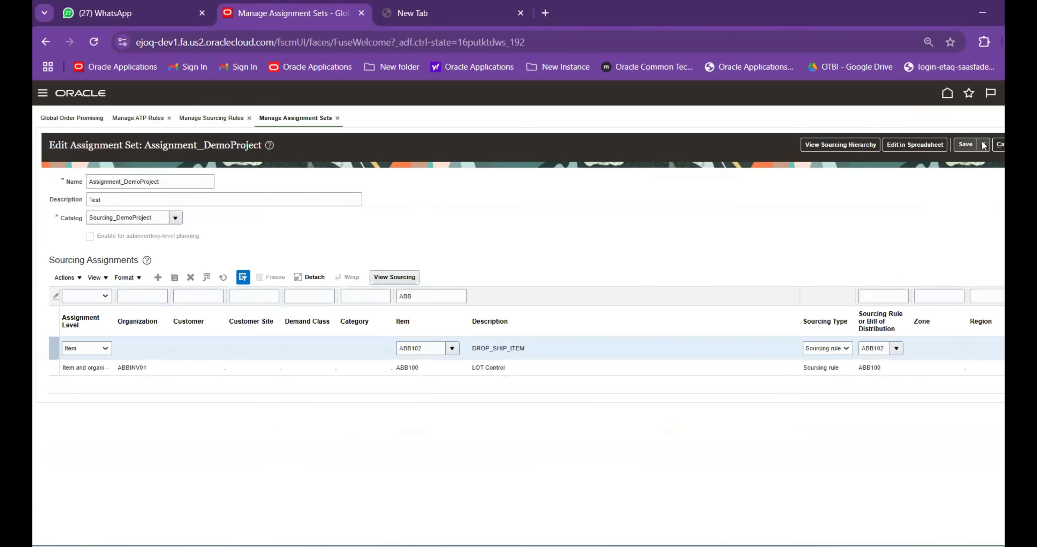
click(982, 160)
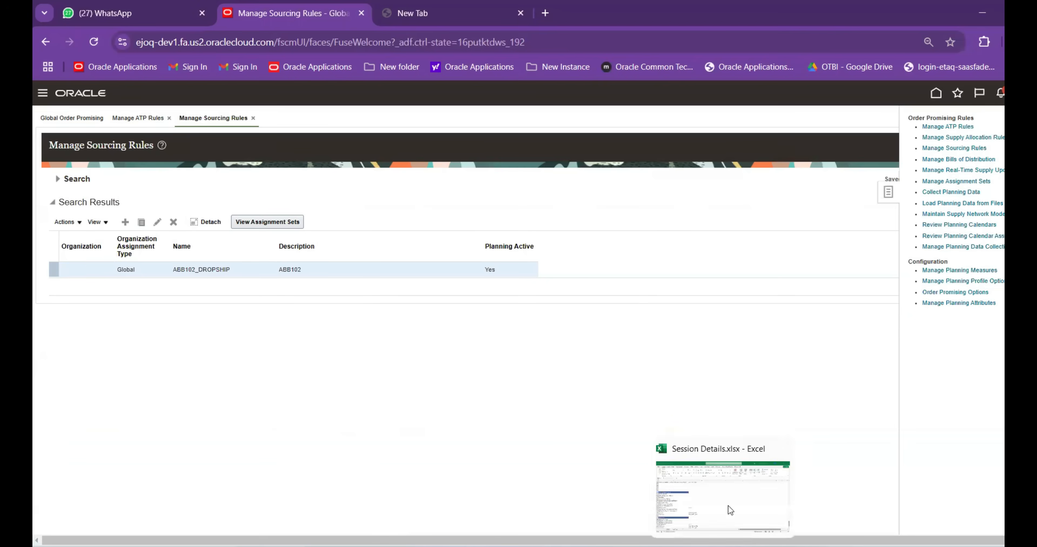
Switch to Session Details.xlsx in Excel and check the drop shipment flow list from Manage ATP RULE through Manage Drop Ship Financial Flows
click(728, 506)
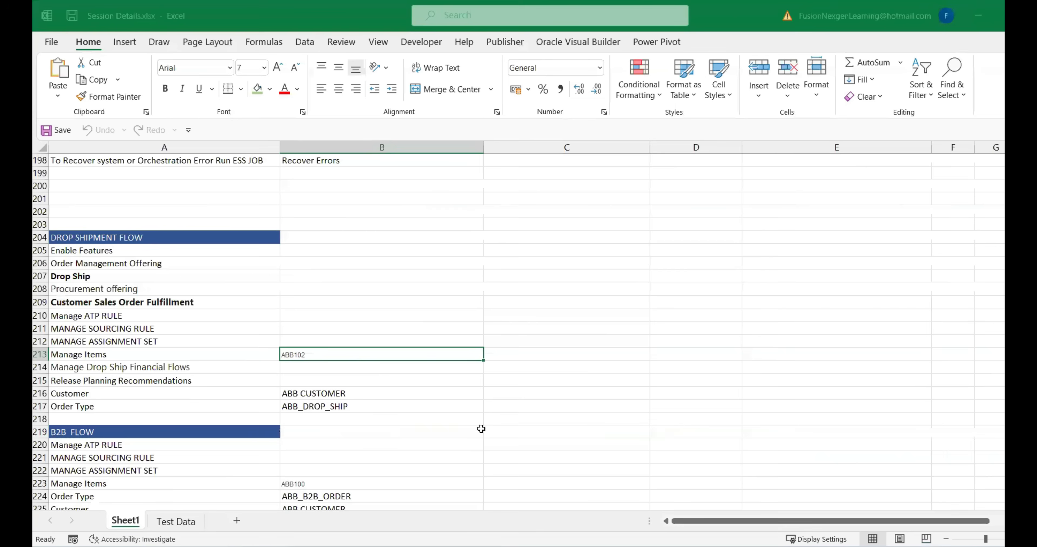
click(134, 319)
click(140, 329)
click(141, 341)
click(136, 358)
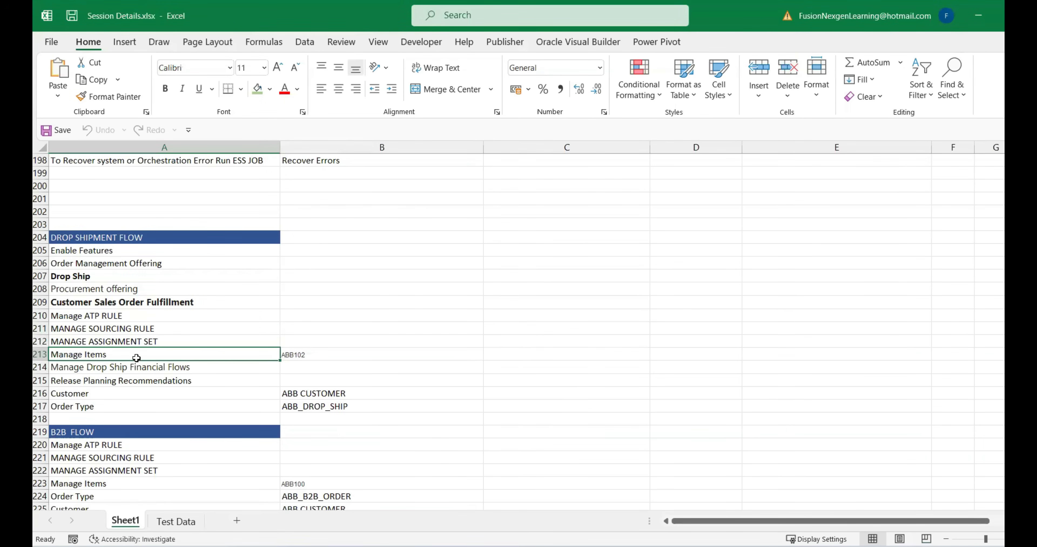
click(105, 368)
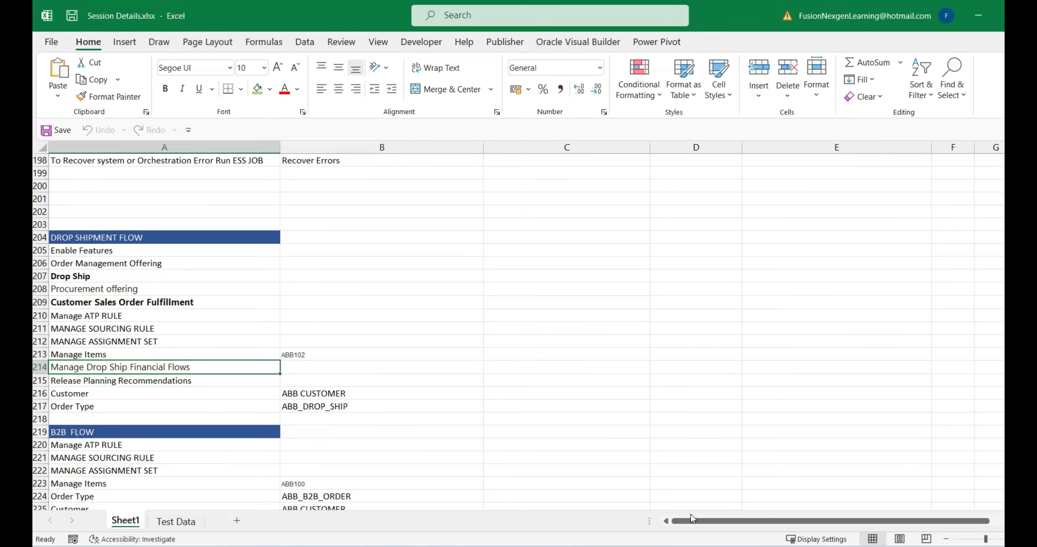
Switch back to Oracle Fusion in the browser and open Setup and Maintenance
mouse_move(783, 545)
click(759, 503)
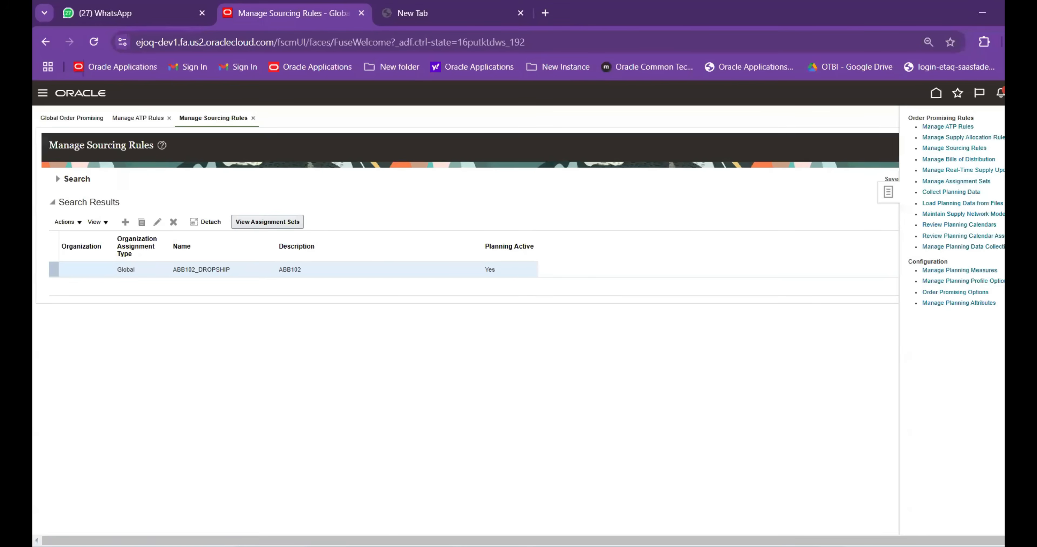
click(1023, 93)
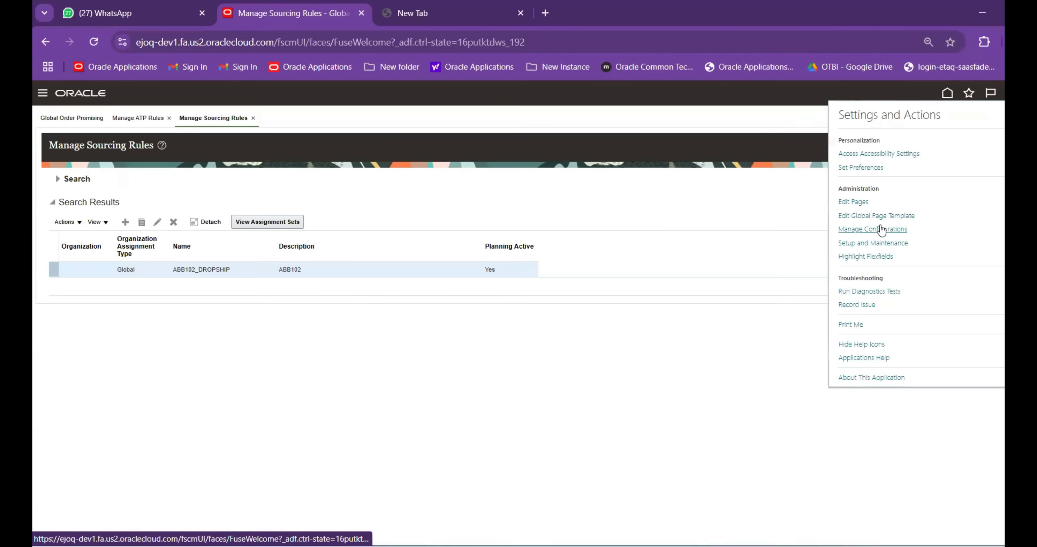
click(874, 244)
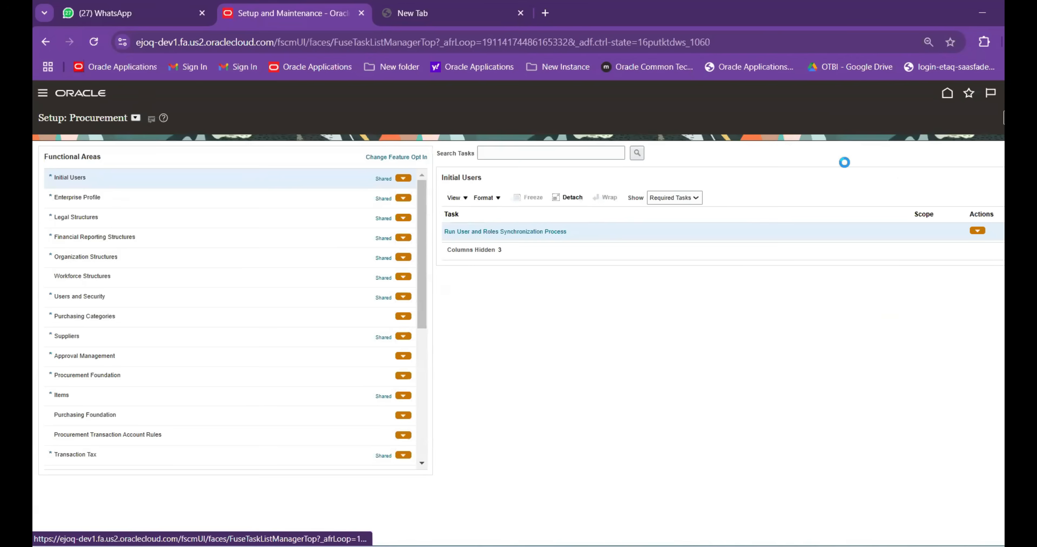
Open the Setup and Maintenance search page and search for Manage%Drop%SHIP%
click(909, 228)
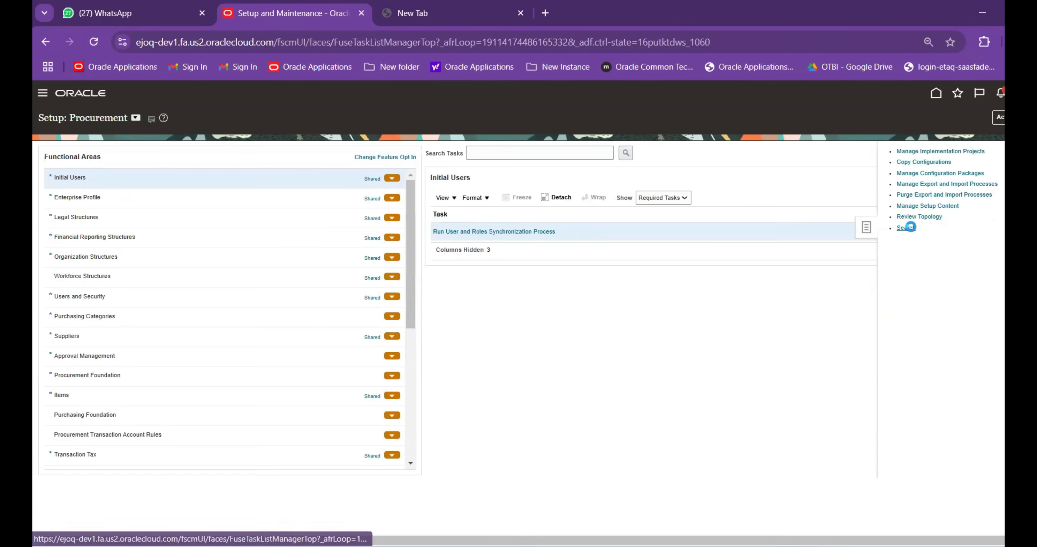
text(Manage%)
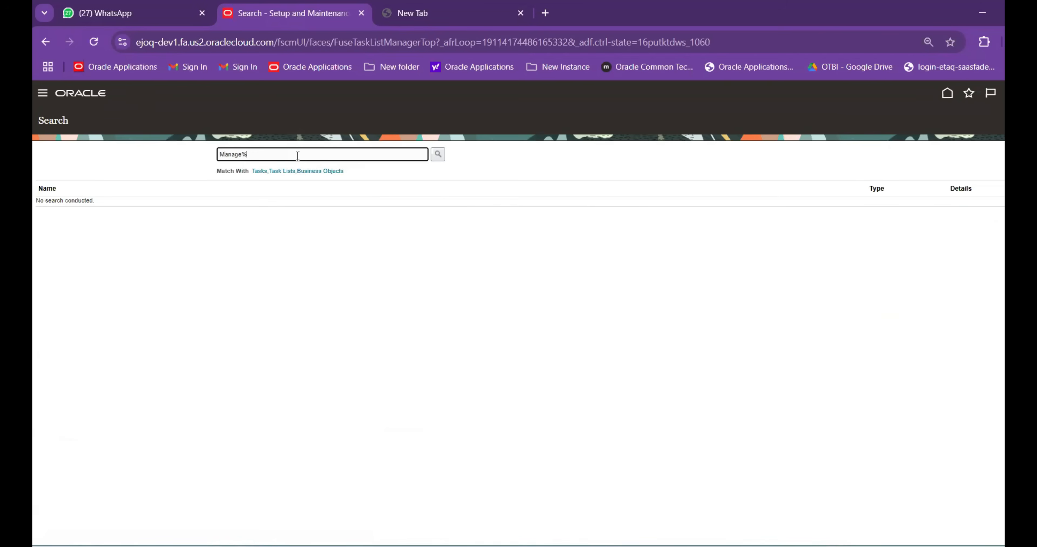
text(Drop%SHIP%)
key(Return)
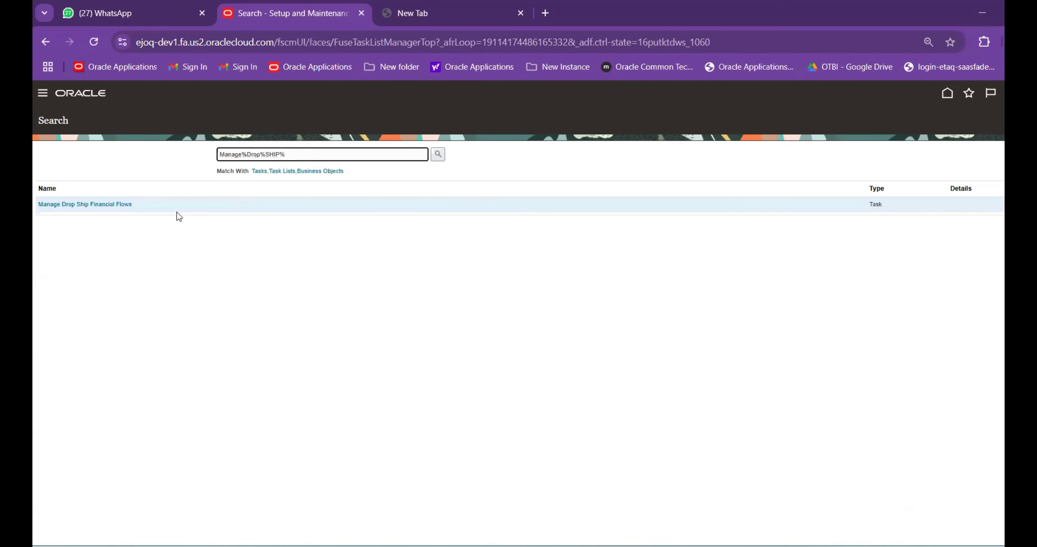
Open the Manage Drop Ship Financial Flows task and search for flows with selling BU ABB LTD
click(71, 204)
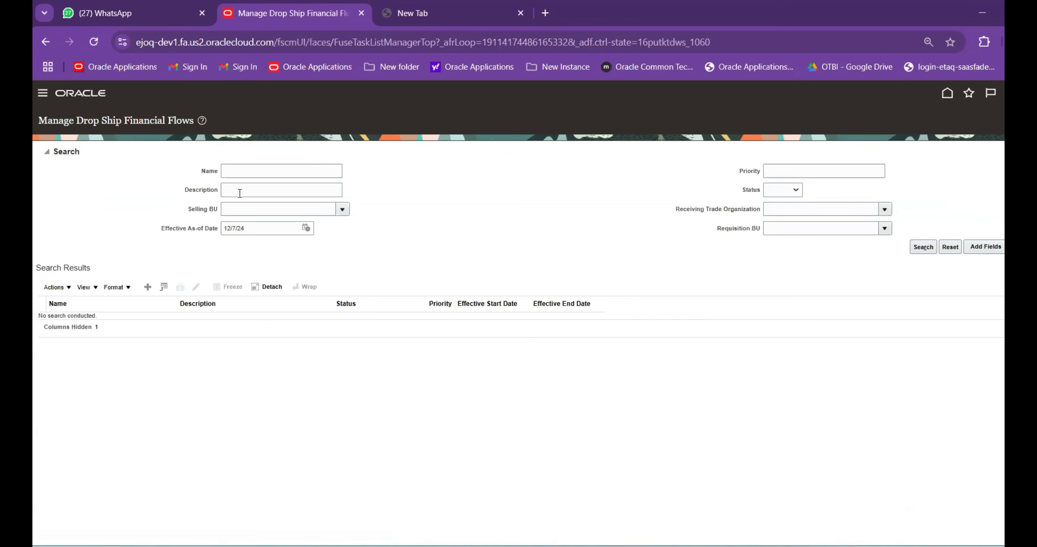
click(317, 209)
text(ABB)
key(Tab)
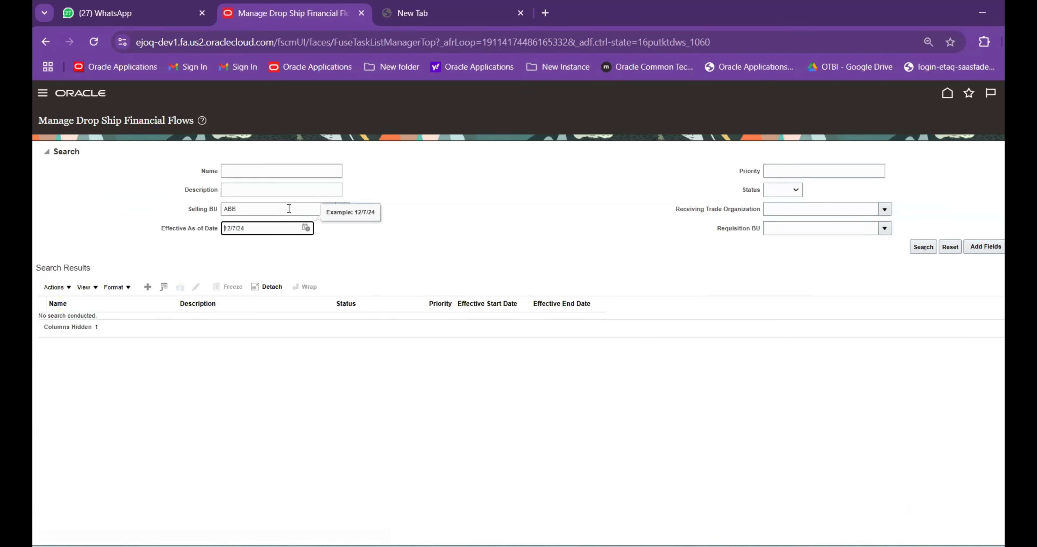
click(920, 250)
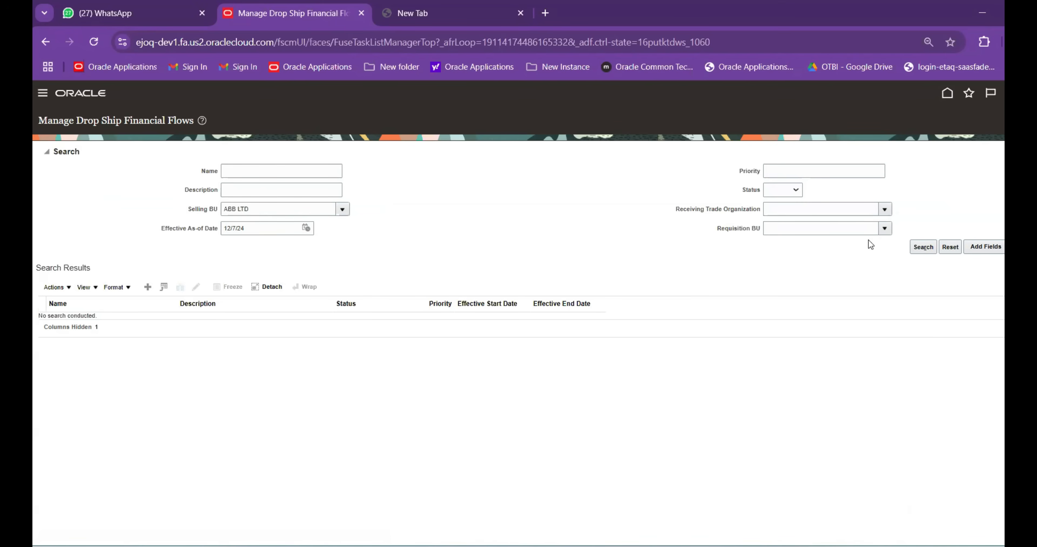
click(923, 247)
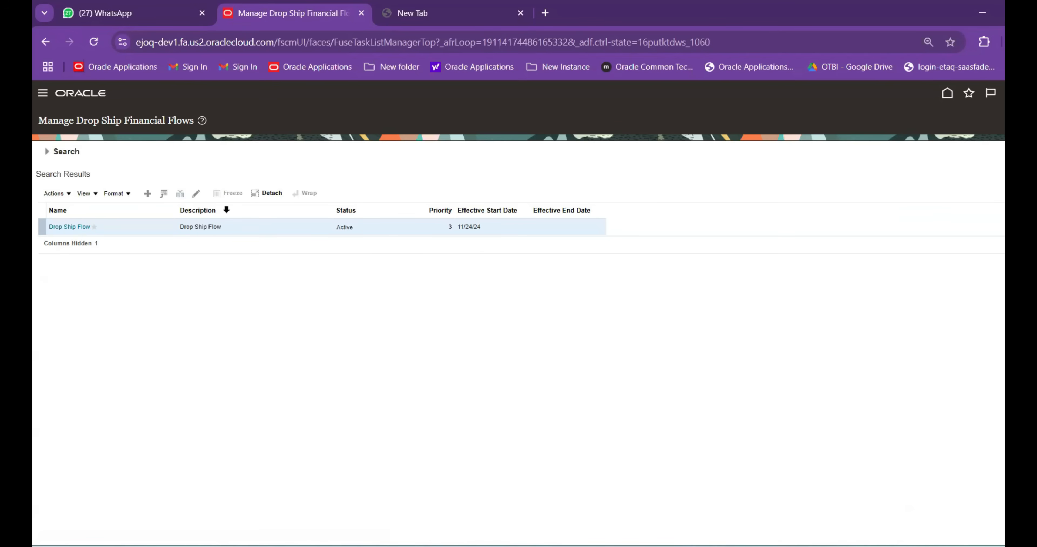
Review the existing Drop Ship Flow, cancelling its correction form, and check its selling-to-receiving BU relationships before saving and closing it
click(196, 194)
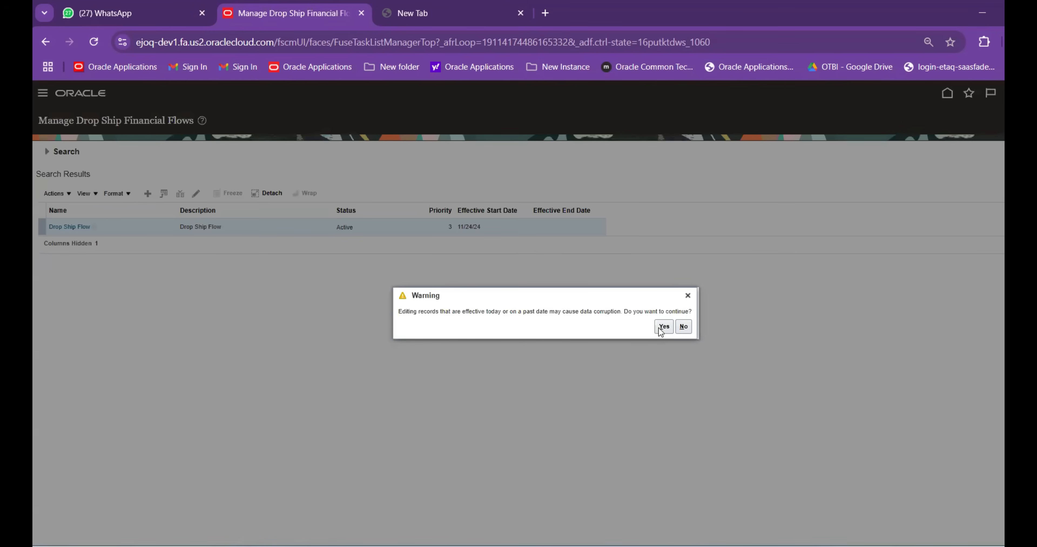
click(660, 327)
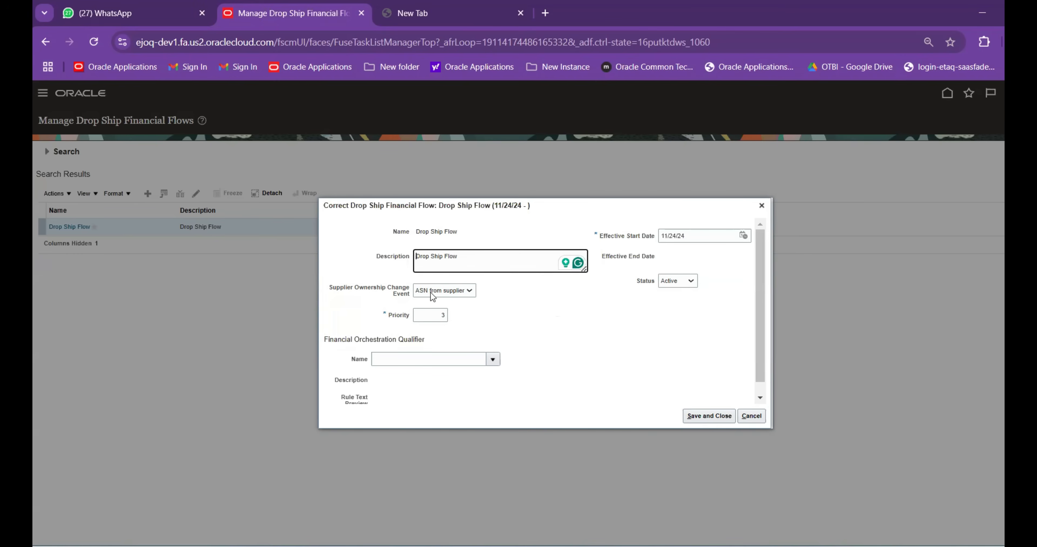
mouse_move(430, 293)
click(751, 415)
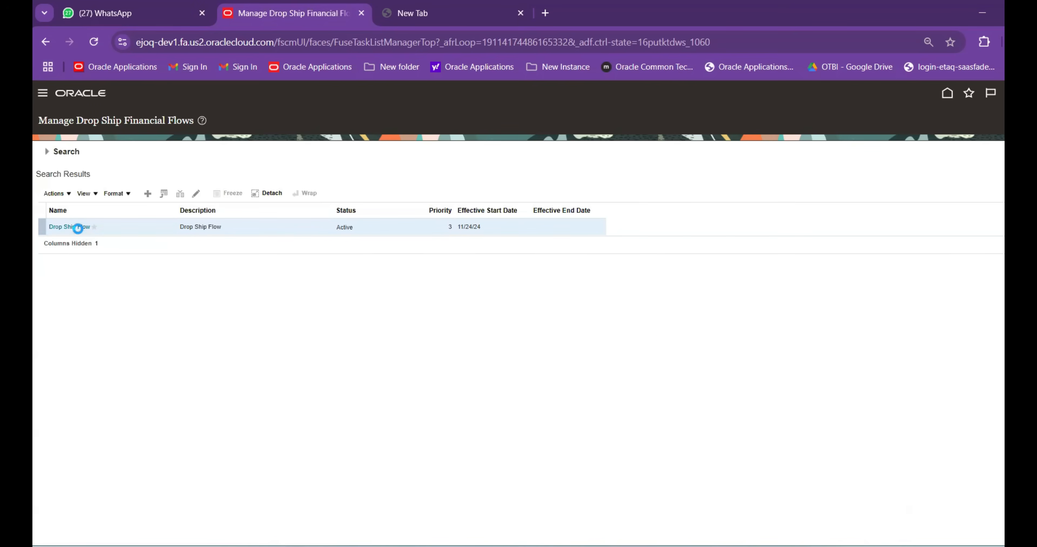
click(78, 228)
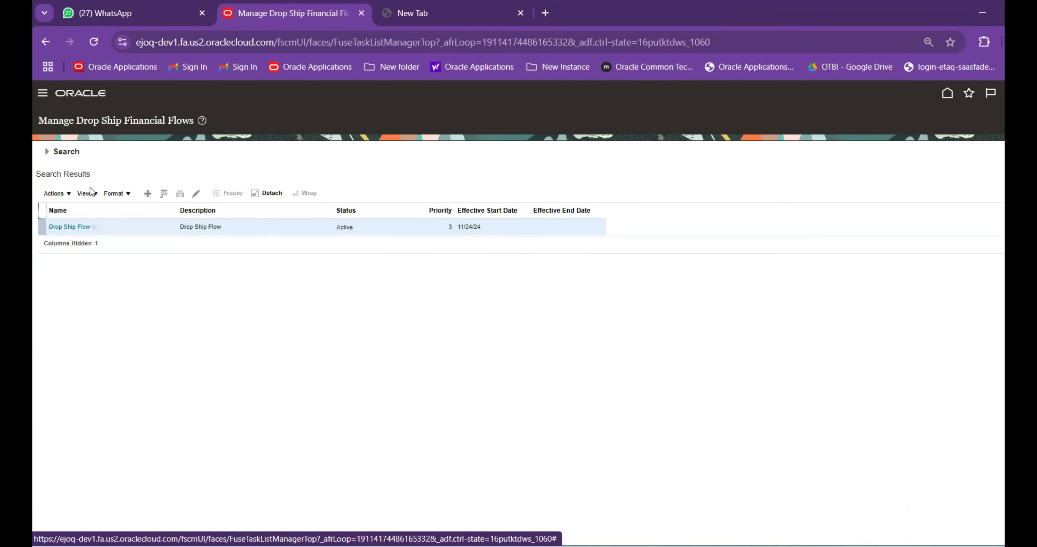
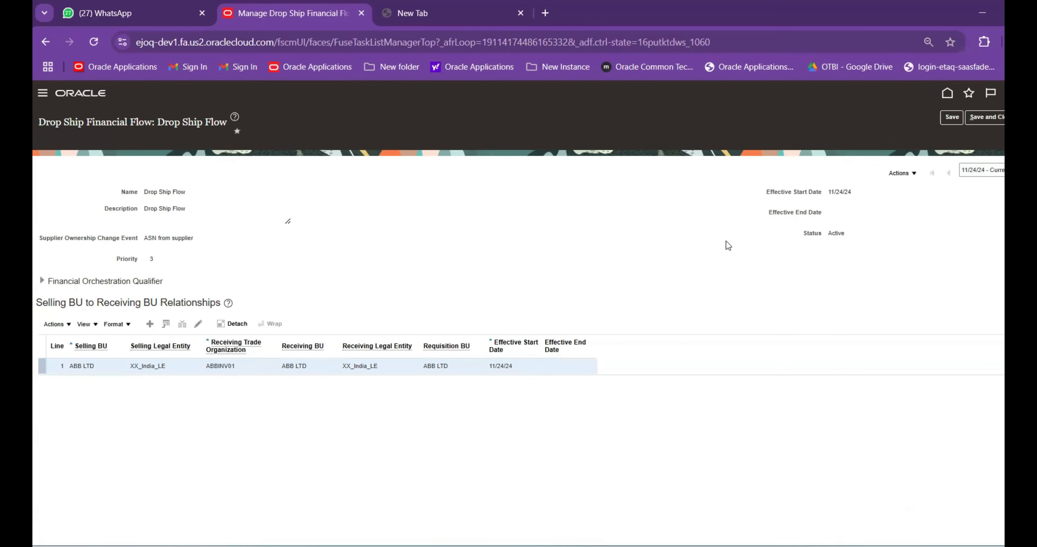
click(987, 118)
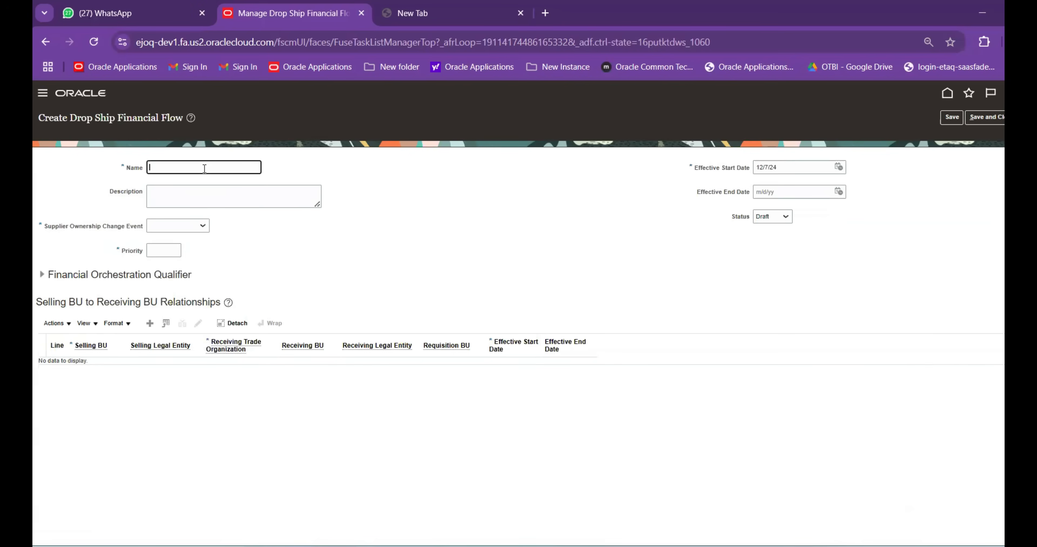
Name the new drop ship financial flow DROP_SHIP, with supplier ownership change event ASN from supplier and priority 4
text(DROP)
text(_SHIP)
click(193, 228)
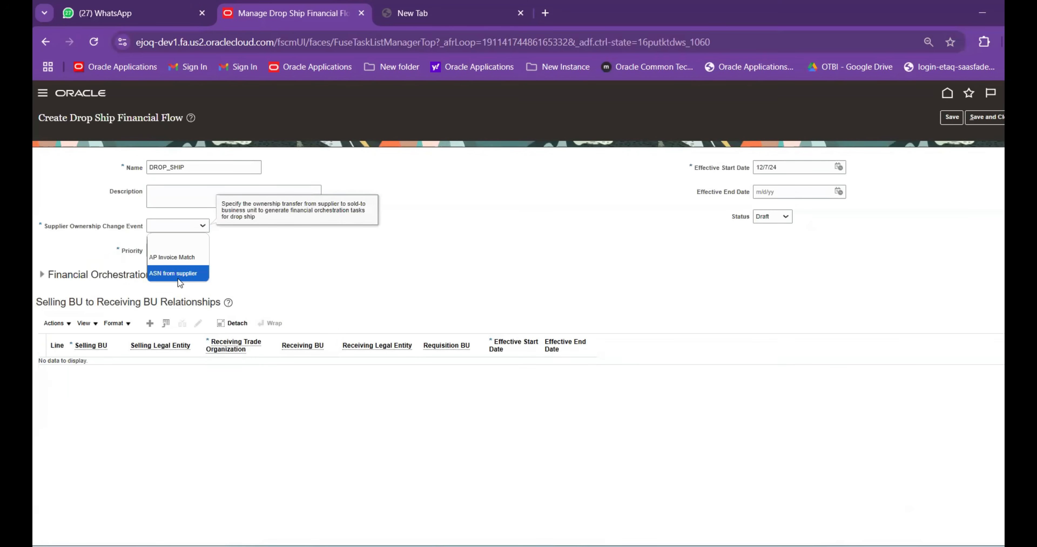
click(182, 273)
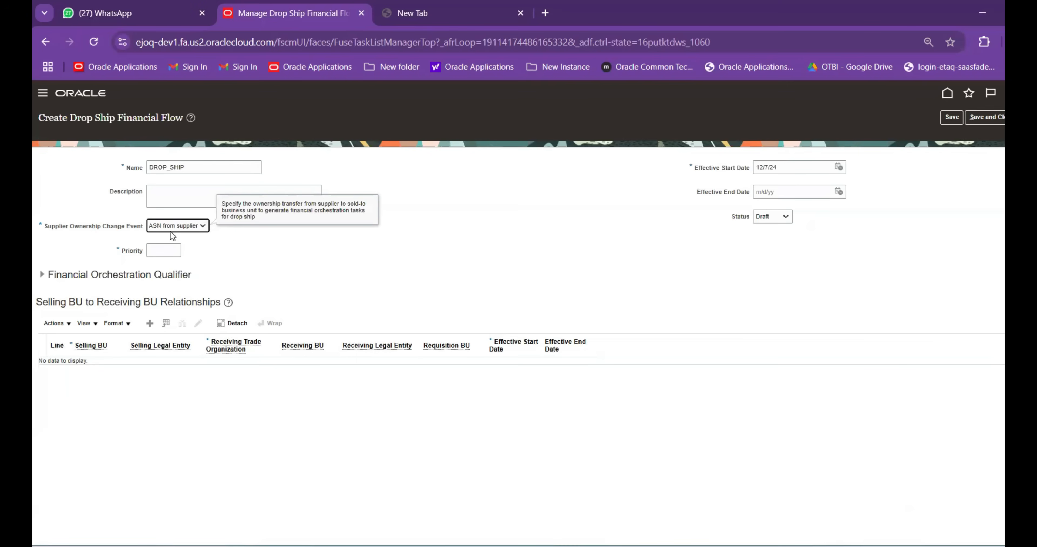
click(180, 251)
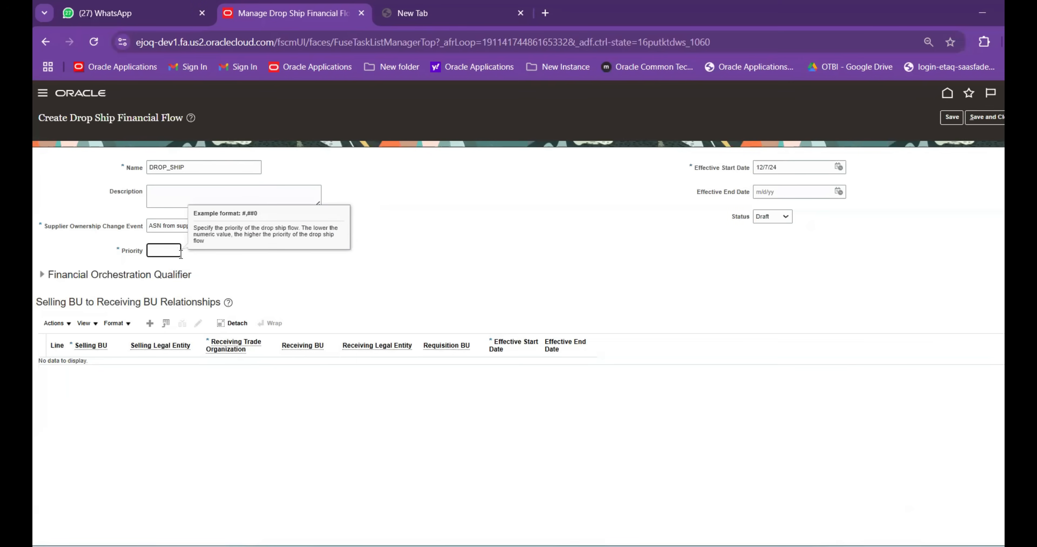
text(4)
click(256, 264)
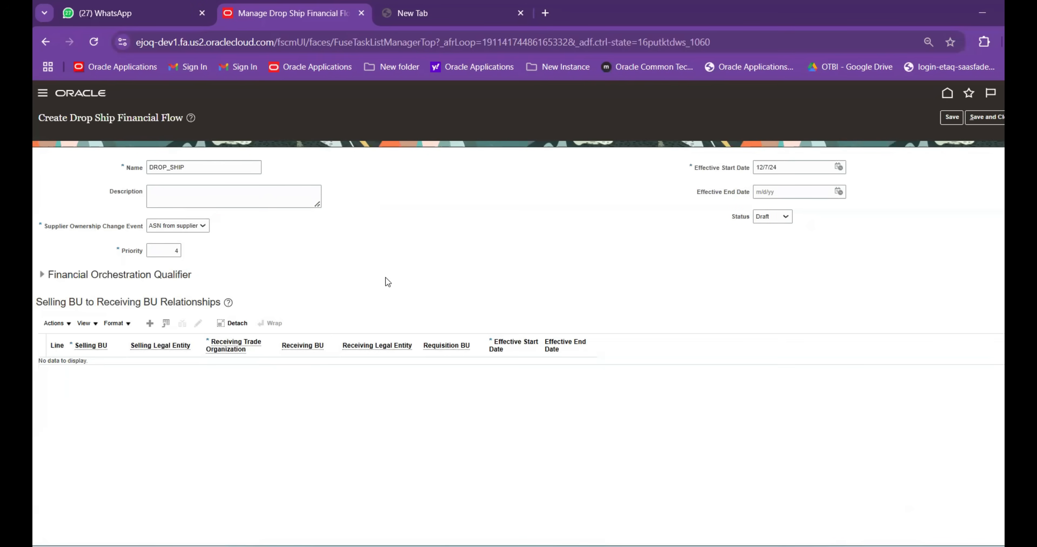
mouse_move(186, 228)
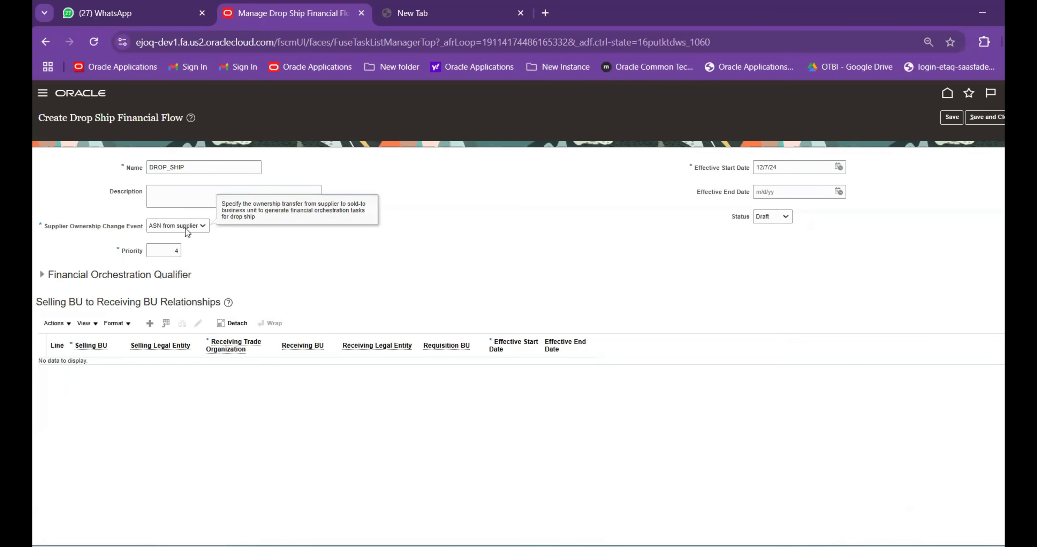
Add a BU relationship line with selling BU ABB LTD and receiving trade organization ABBINV02
click(150, 324)
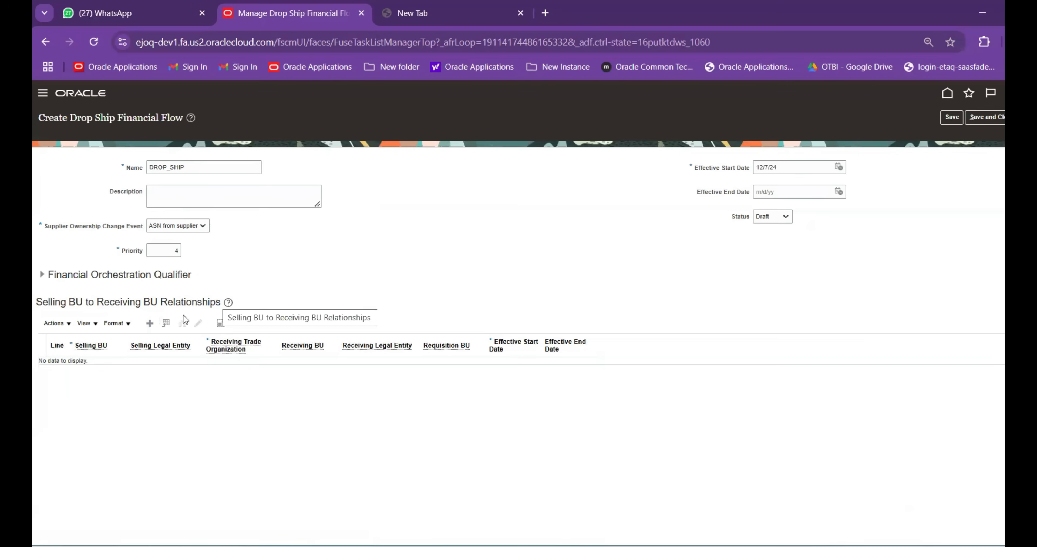
click(74, 376)
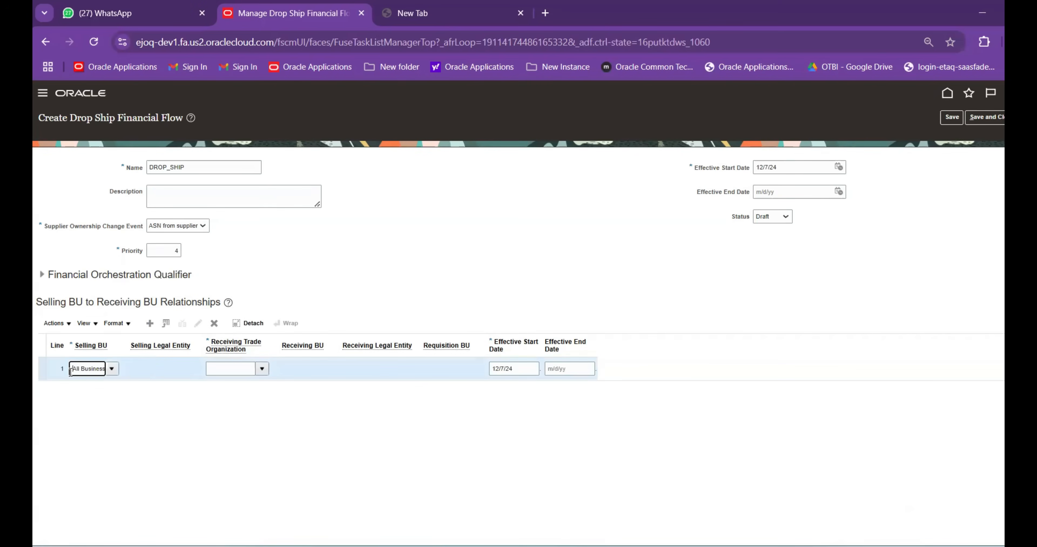
key(ctrl+a)
text(ABB)
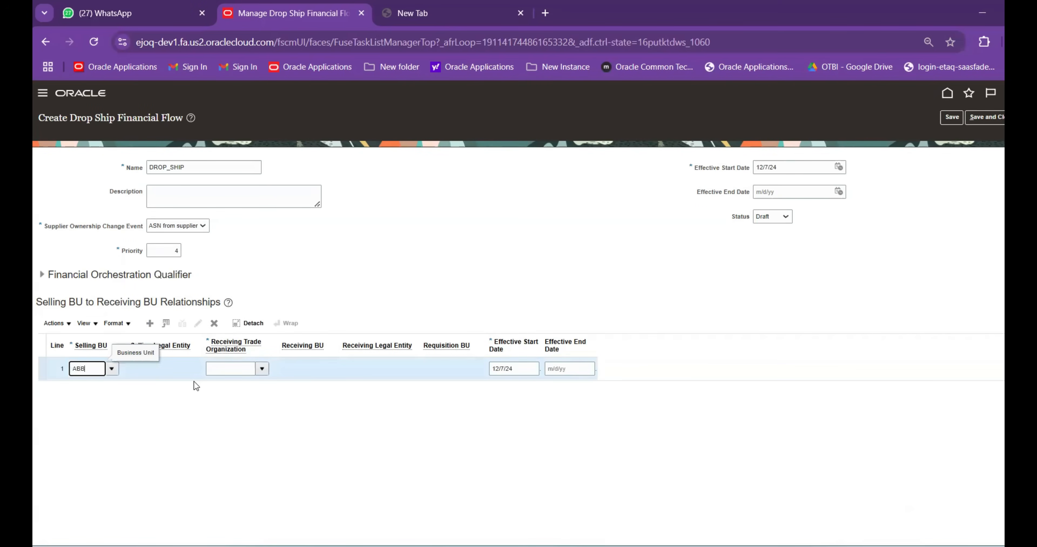
key(Tab)
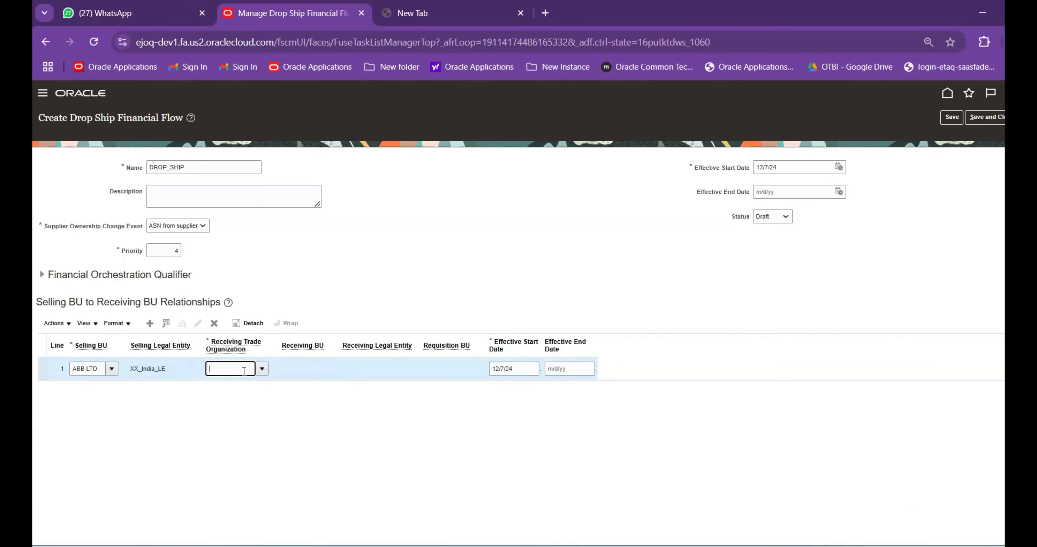
text(ABBINV02)
key(Tab)
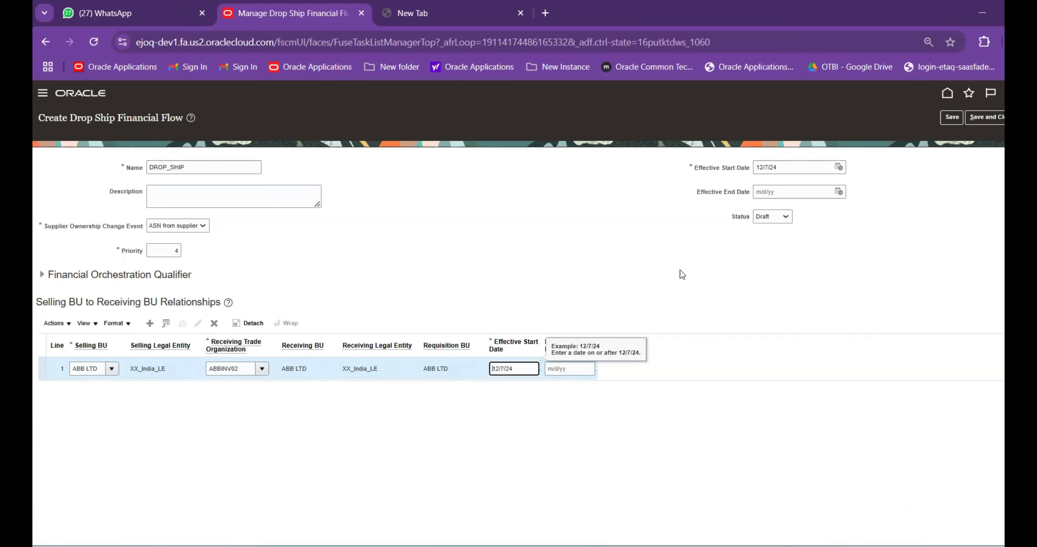
Set the DROP_SHIP flow's status to Active, save and close it, and return to the setup task search
click(758, 256)
click(786, 217)
click(777, 243)
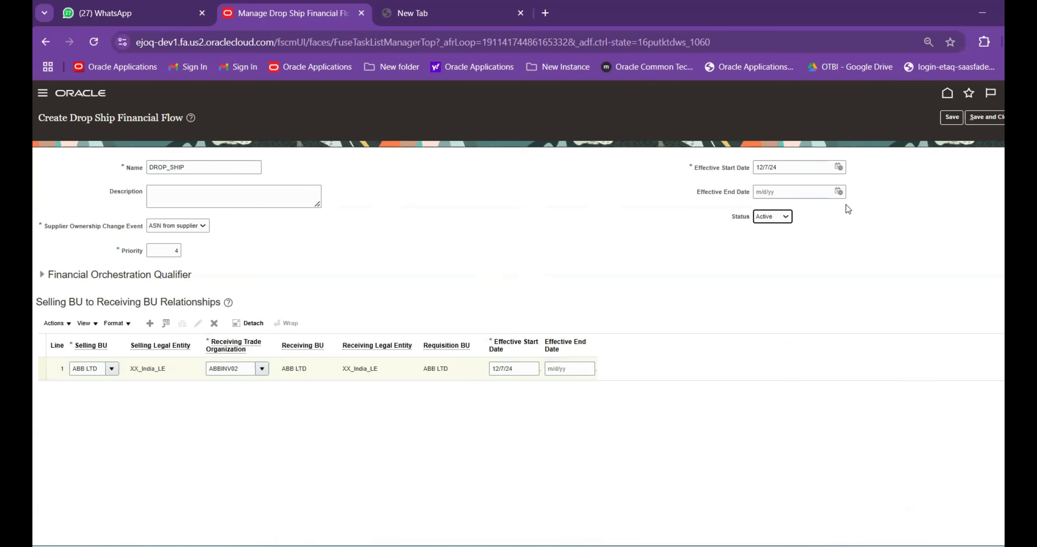
click(993, 122)
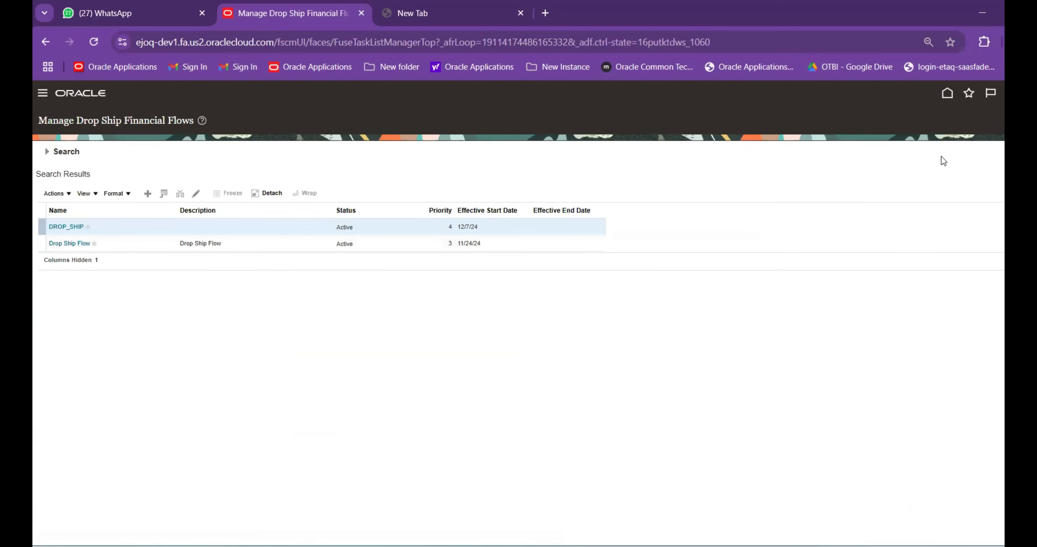
click(1003, 121)
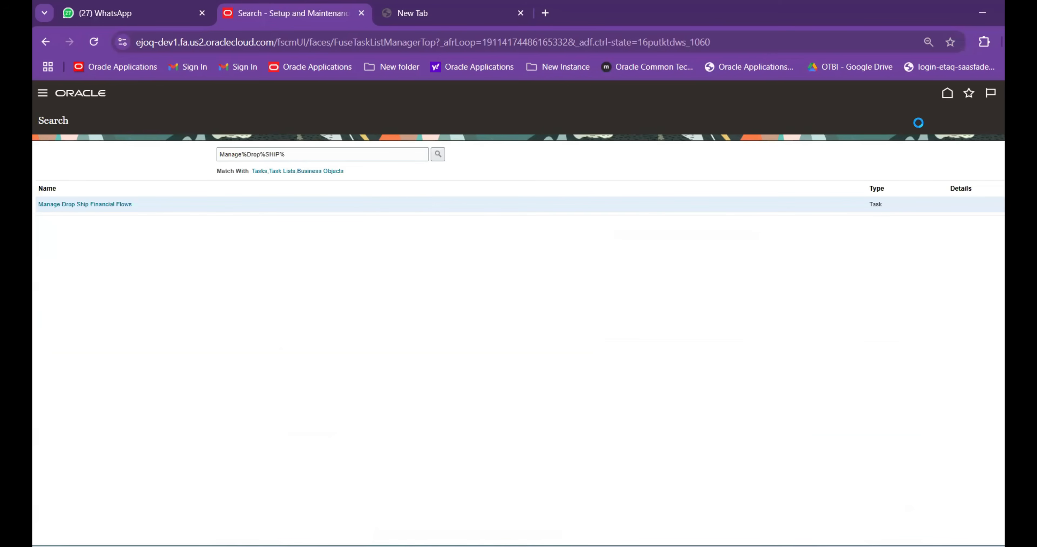
Start a new order in Order Management for business unit ABB LTD and customer ABB CUSTOMER
click(948, 94)
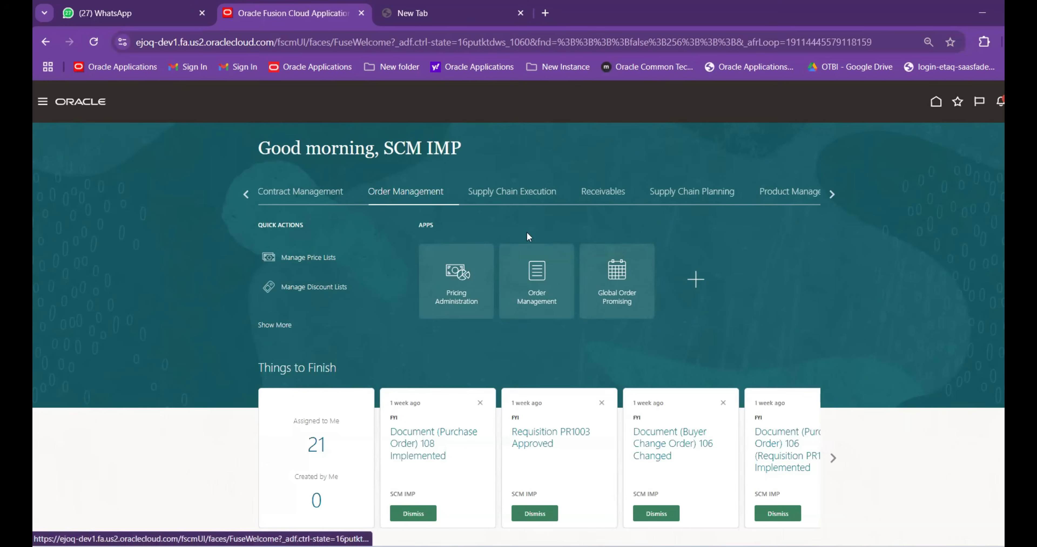
click(541, 281)
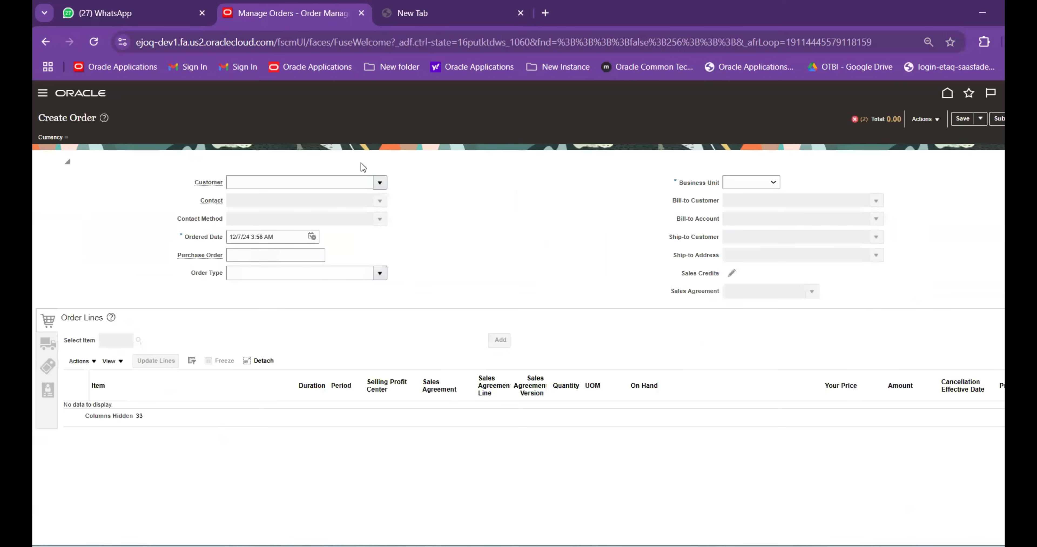
click(346, 181)
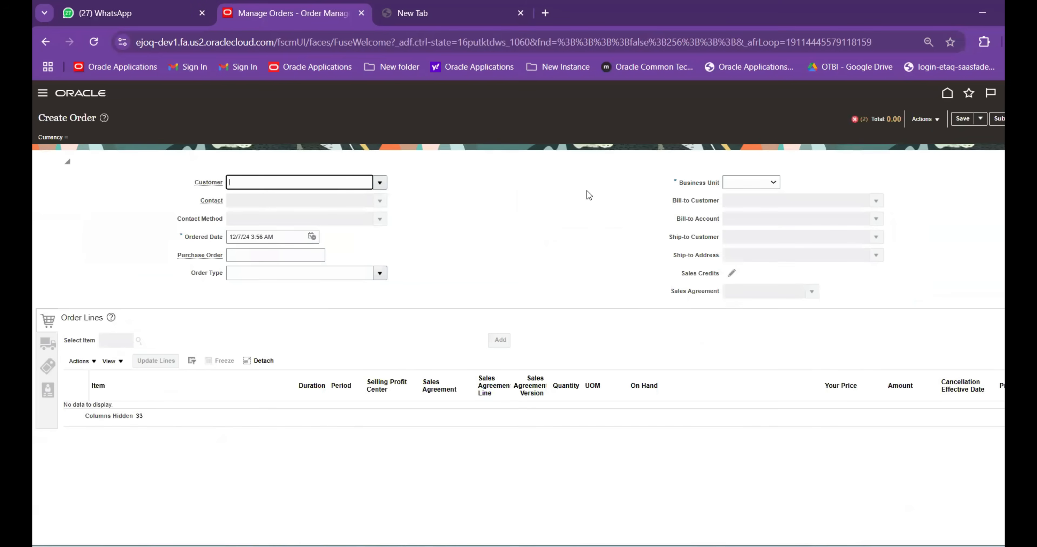
click(728, 183)
click(733, 217)
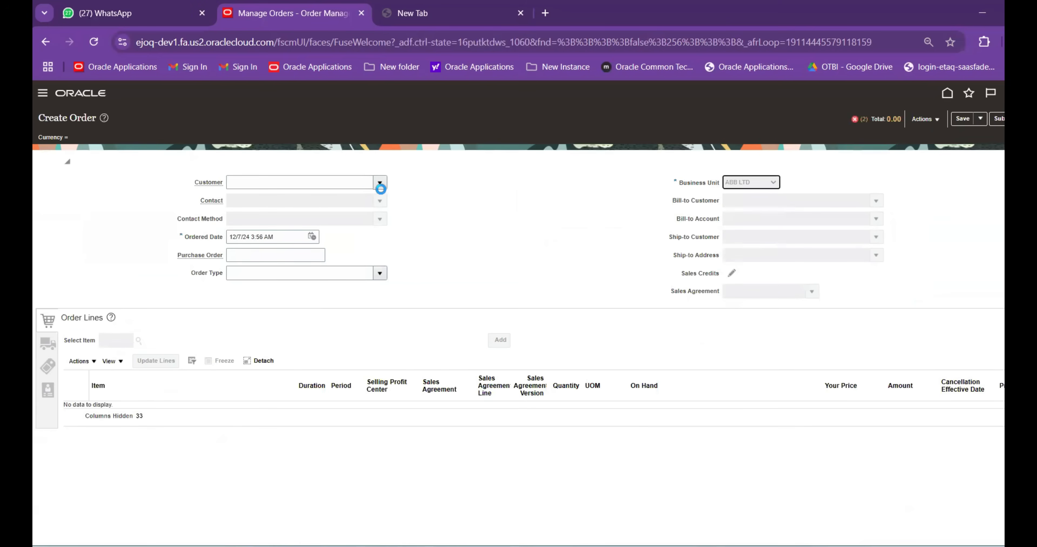
click(338, 183)
text(ABB)
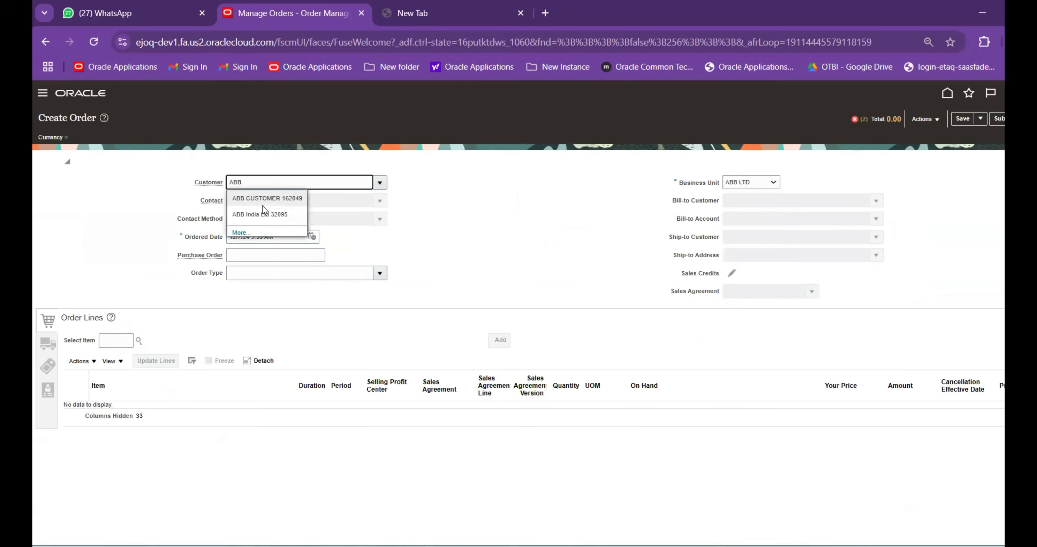
click(268, 196)
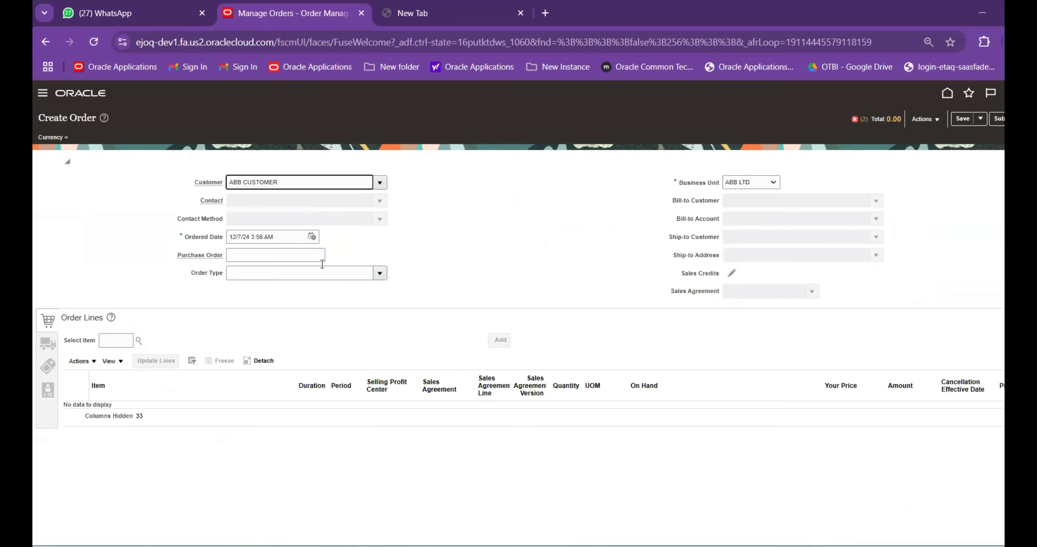
Copy ABB_DROP_SHIP from Session Details.xlsx in Excel and enter it as the order type back in Oracle Fusion
click(353, 273)
text(ABB)
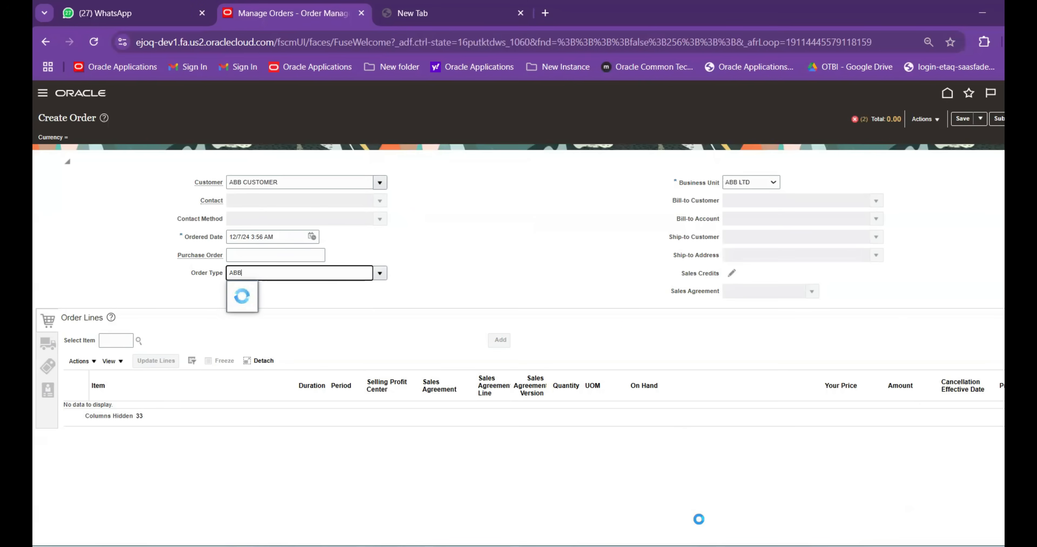
click(729, 515)
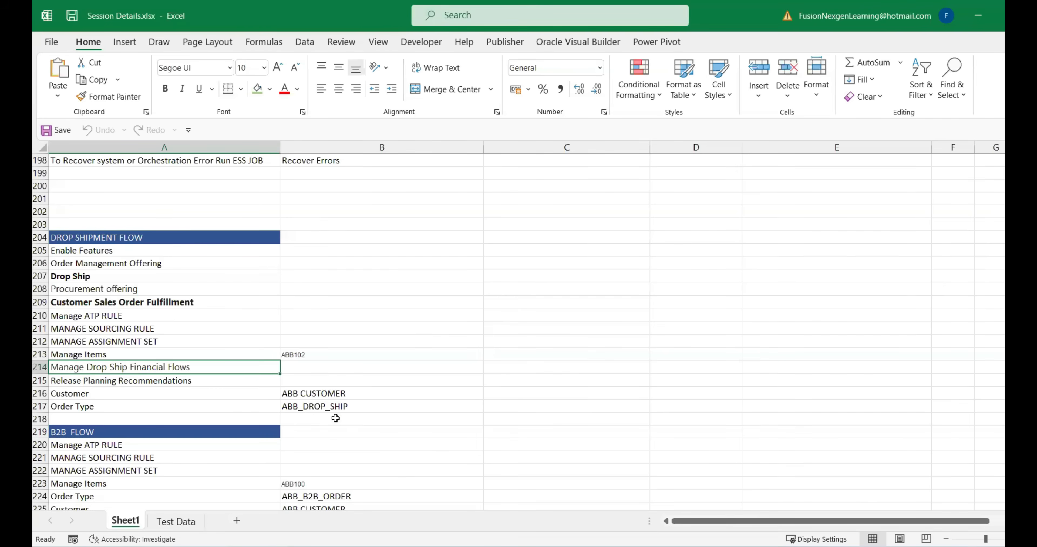
click(338, 407)
key(ctrl+c)
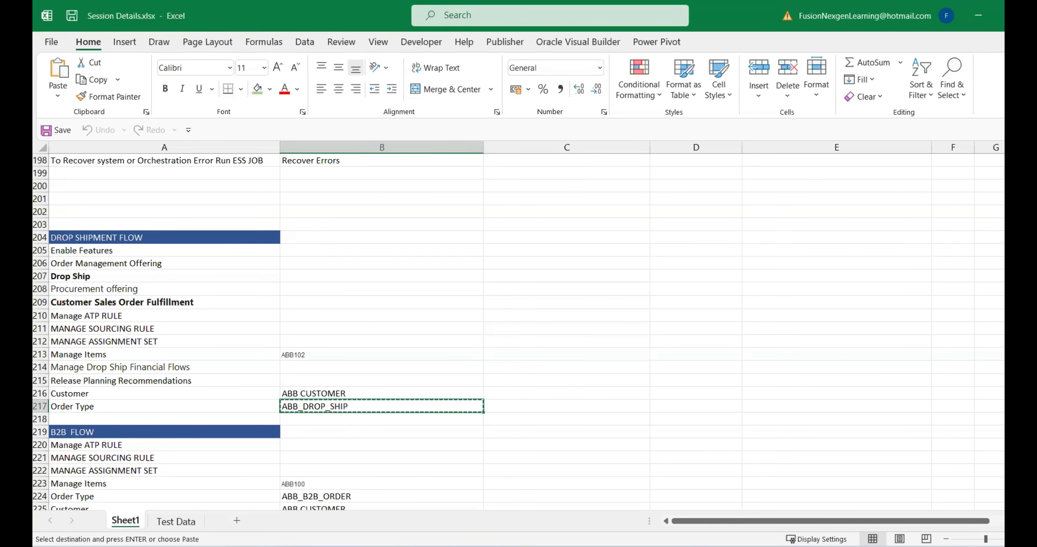
click(752, 471)
key(ctrl+v)
key(Tab)
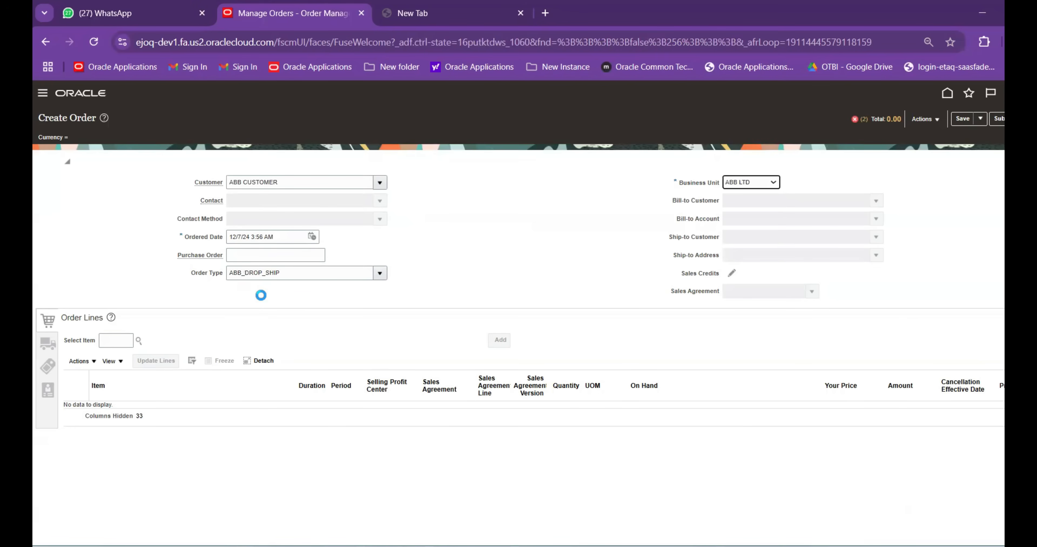
Reprice the new ABB_DROP_SHIP order
click(924, 120)
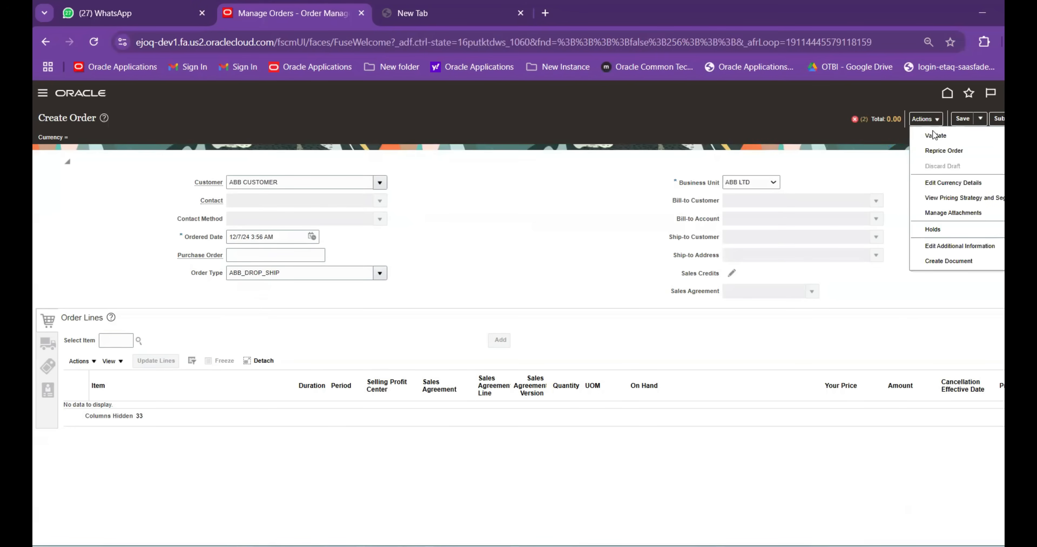
click(934, 150)
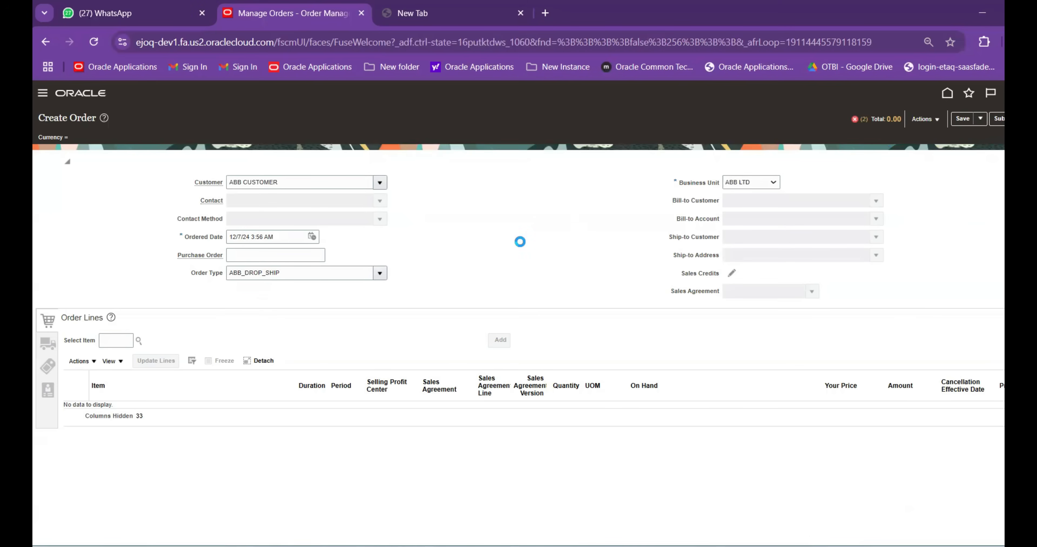
Copy ABB102 from Session Details.xlsx in Excel and enter it as the item to select for the order lines back in Oracle Fusion
click(733, 491)
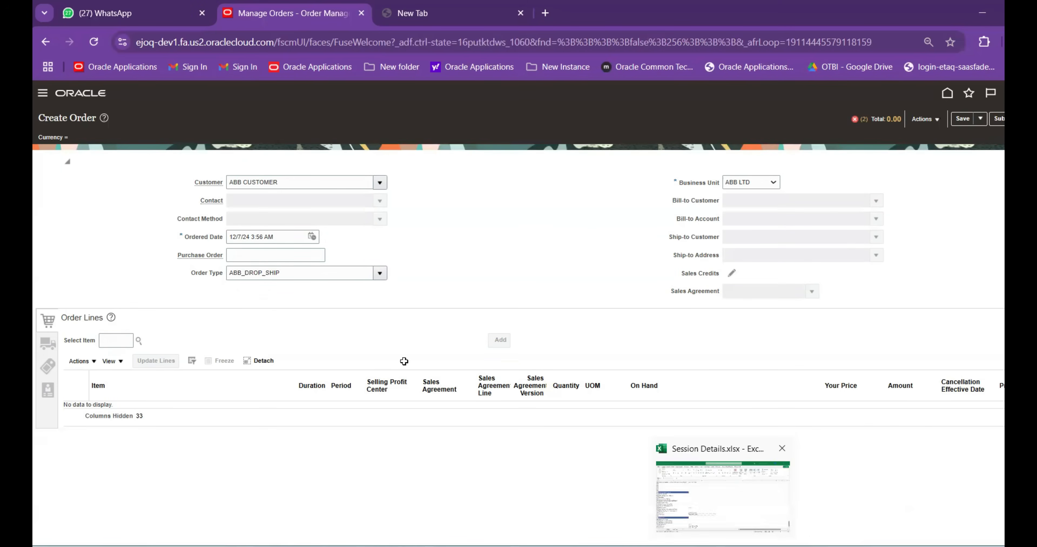
click(326, 351)
key(ctrl+c)
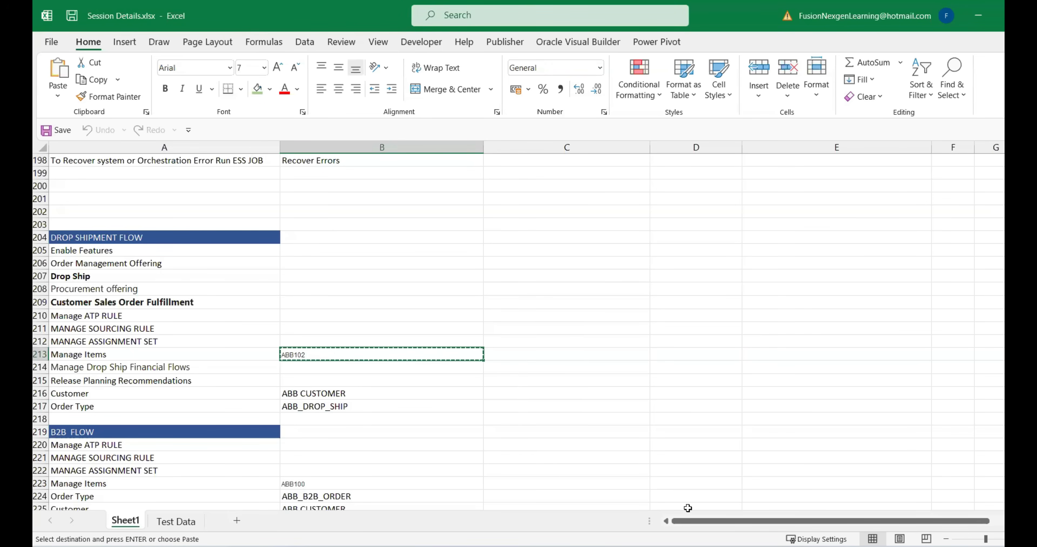
mouse_move(752, 546)
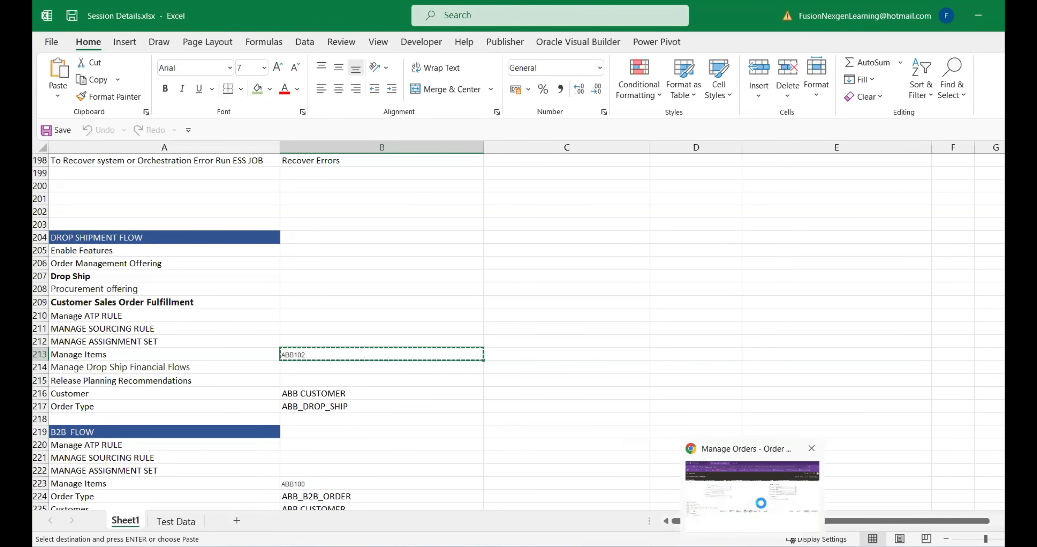
click(752, 491)
click(117, 338)
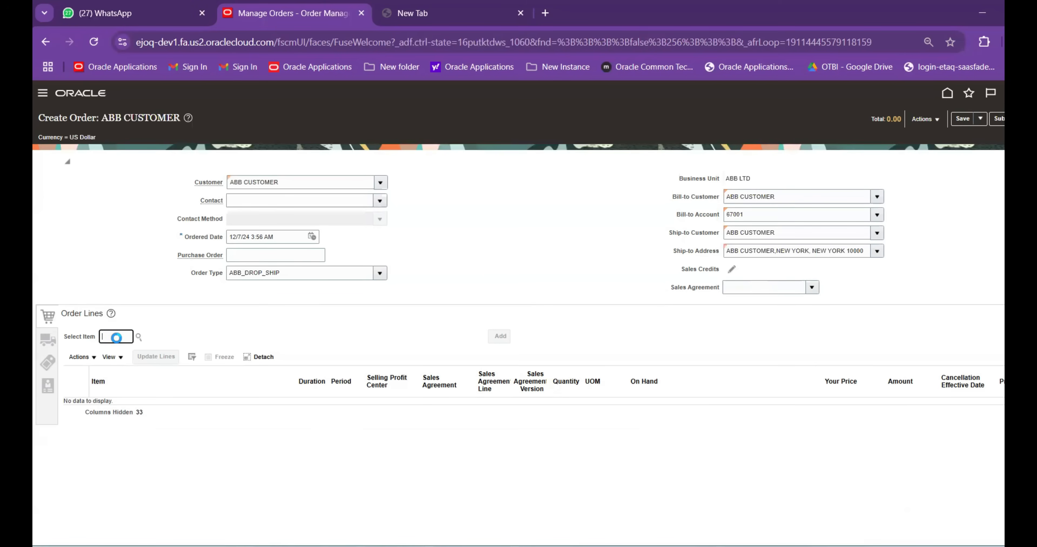
key(ctrl+v)
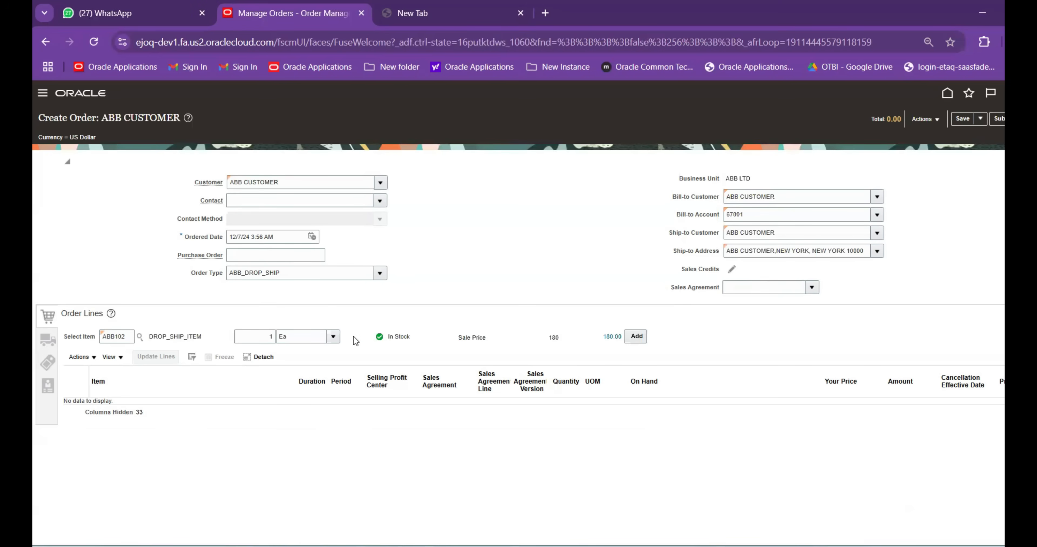
Set the ABB102 quantity to 100 and add the item to the order lines
click(276, 336)
text(00)
click(637, 338)
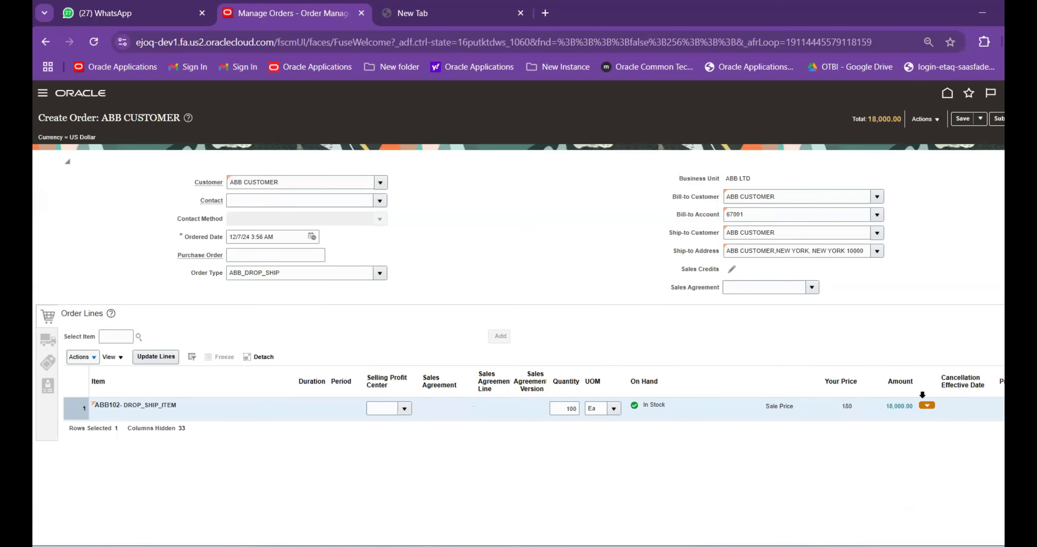
Review the order's shipment, billing and sales credit sections, then submit the order and acknowledge the submission
click(48, 341)
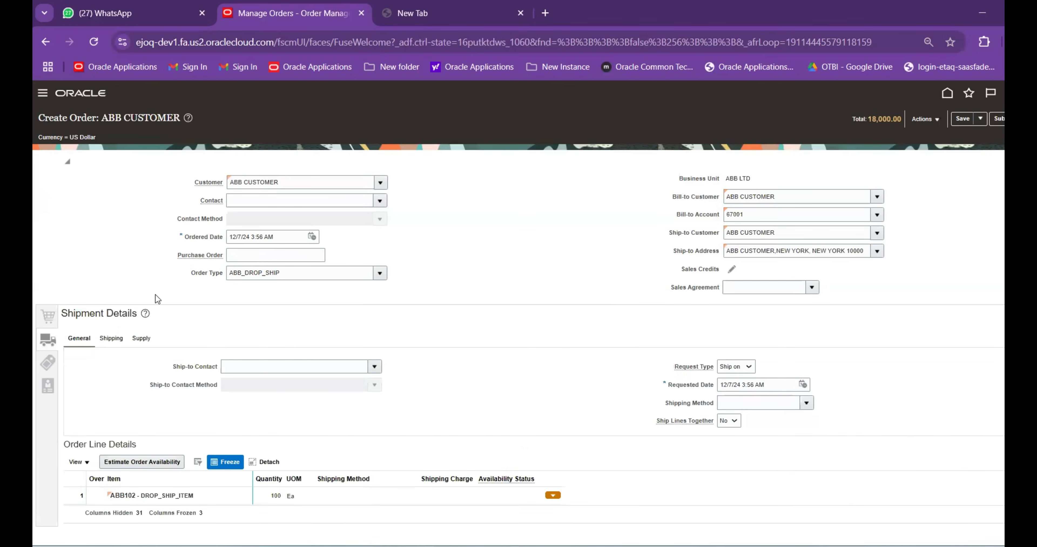
click(115, 342)
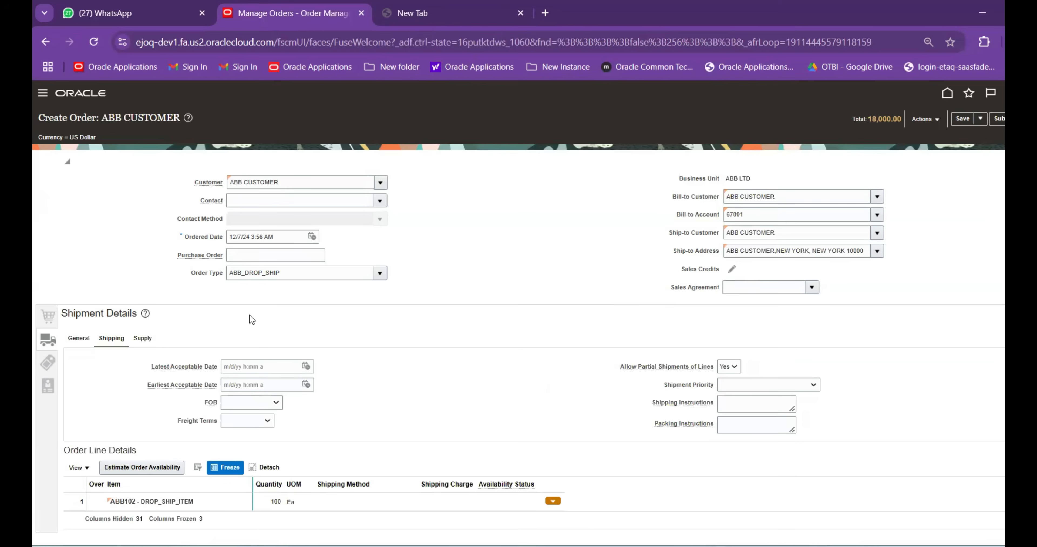
click(143, 338)
click(49, 362)
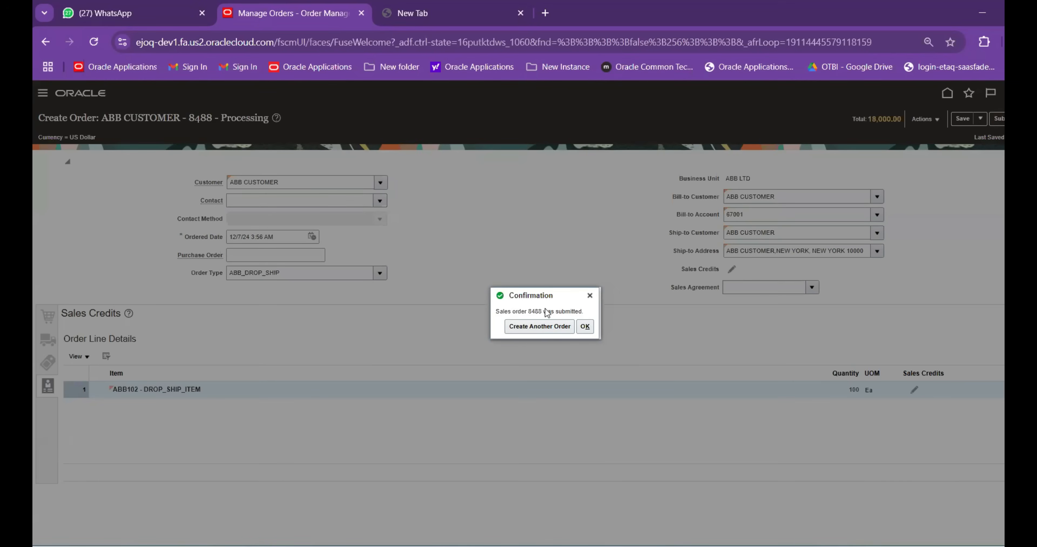
click(585, 327)
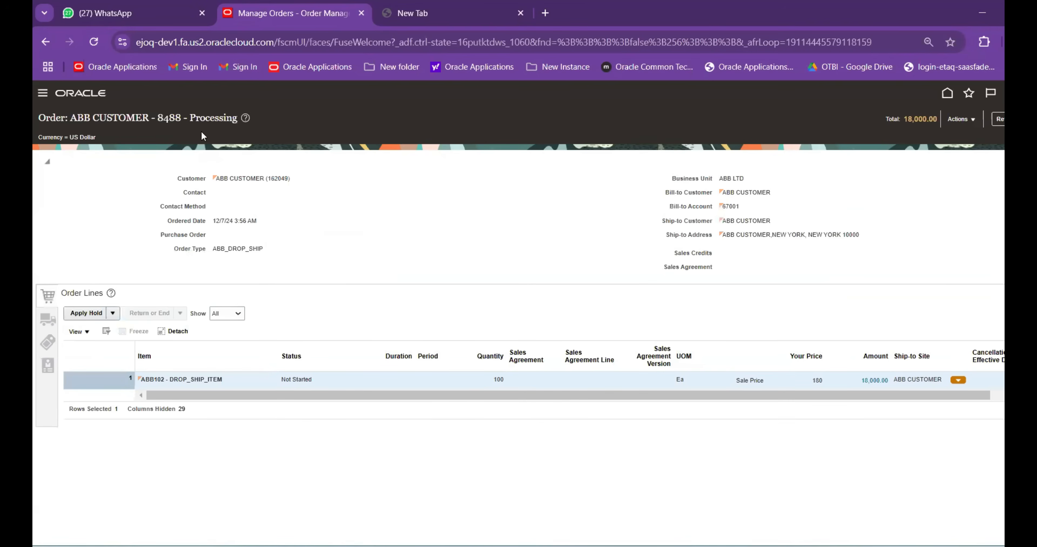
Copy the submitted order's number into a new Order Number row under Order Type in Session Details.xlsx in Excel, without source formatting
drag(183, 117, 160, 115)
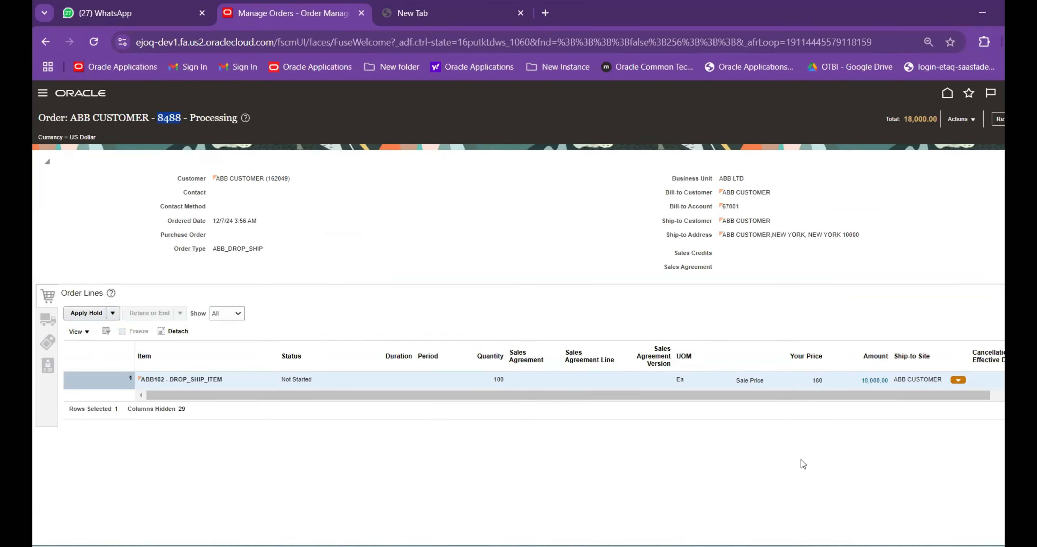
click(740, 504)
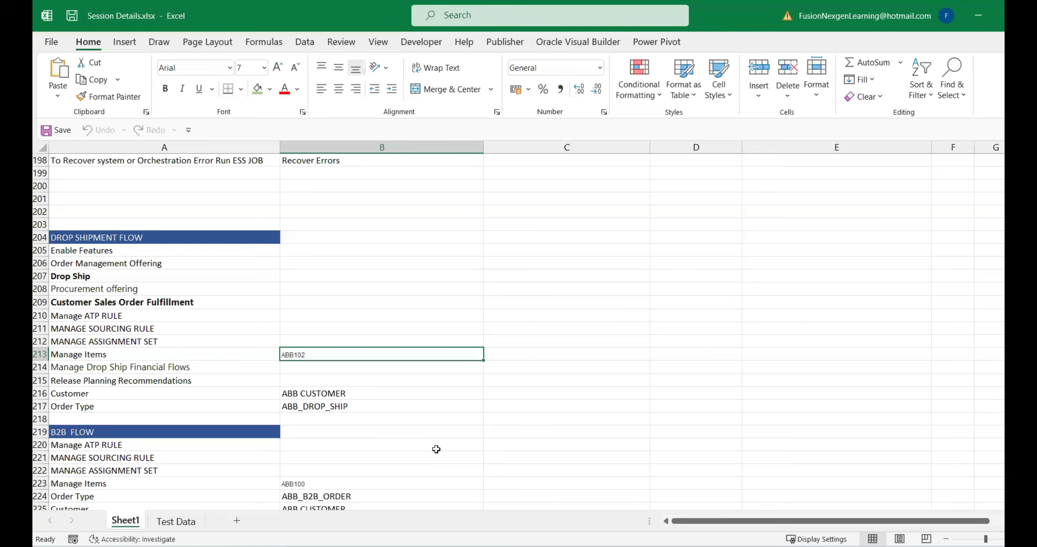
click(132, 417)
text(Order)
text(U)
key(BackSpace)
text(Number)
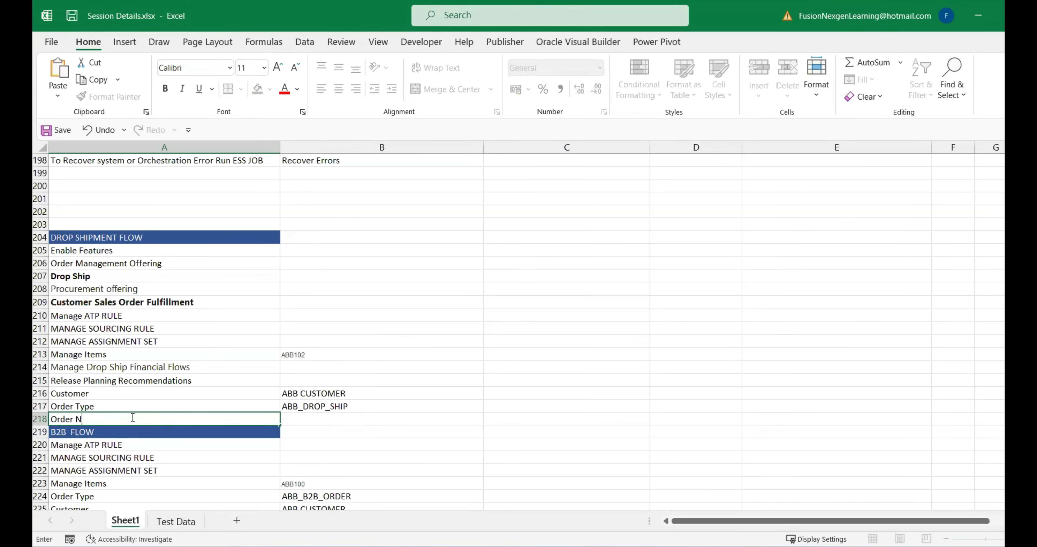
key(Tab)
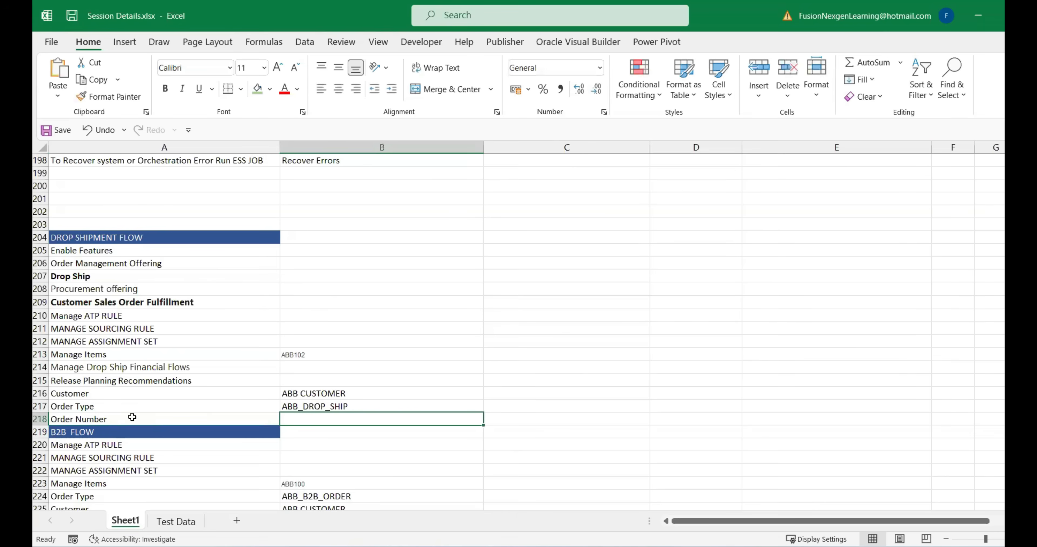
key(ctrl+v)
click(506, 437)
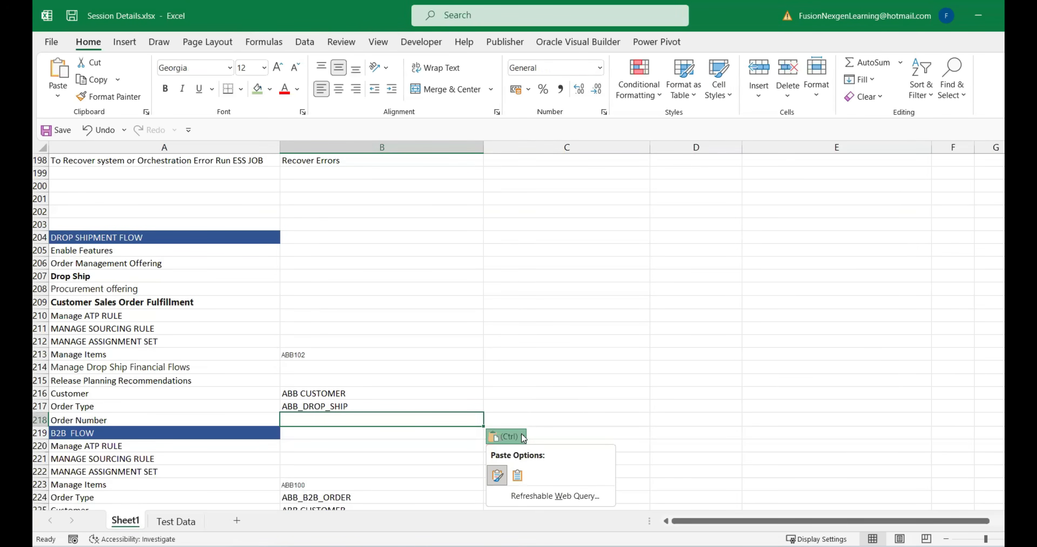
click(518, 471)
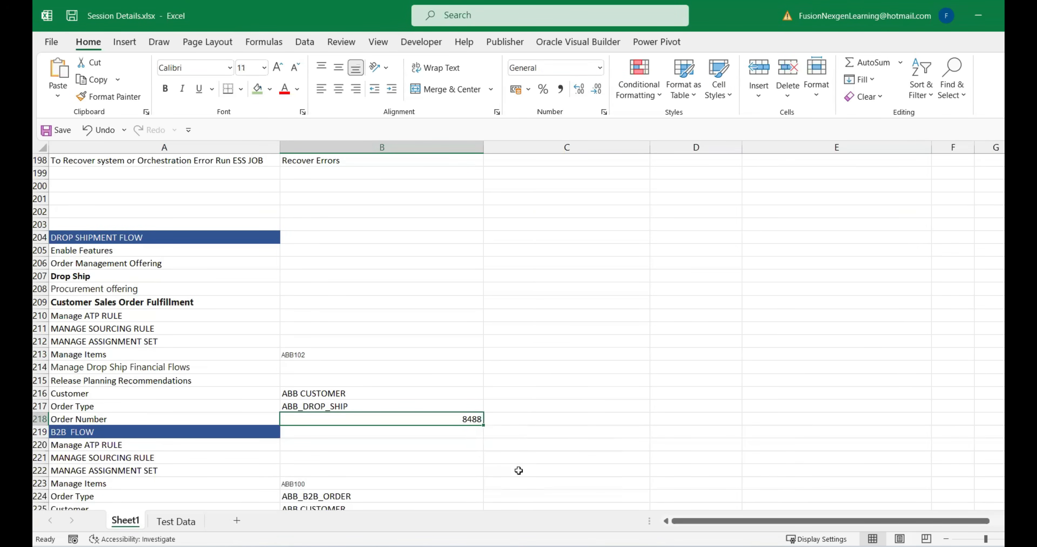
Switch back to the submitted sales order in Oracle Fusion and refresh it
mouse_move(760, 545)
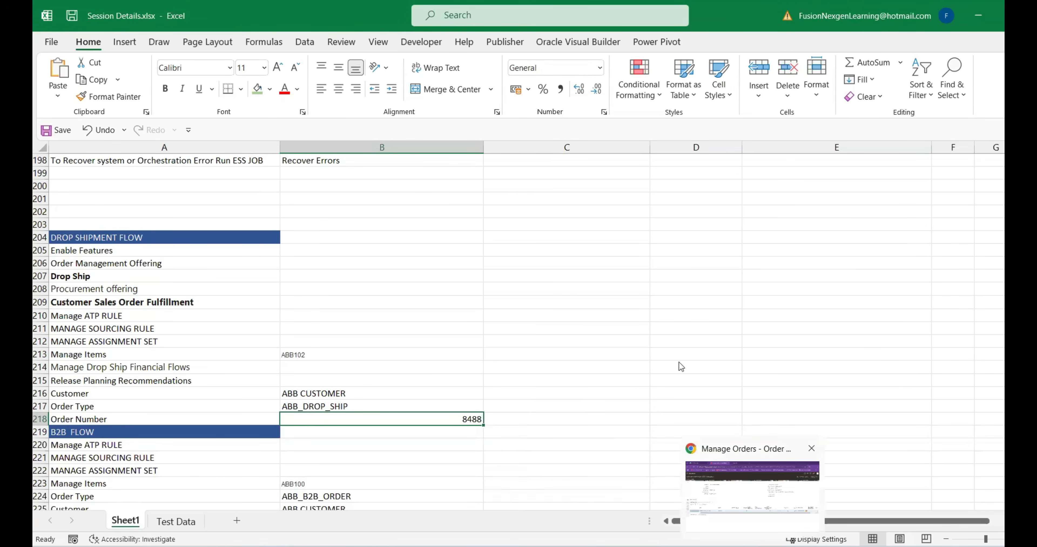
click(752, 489)
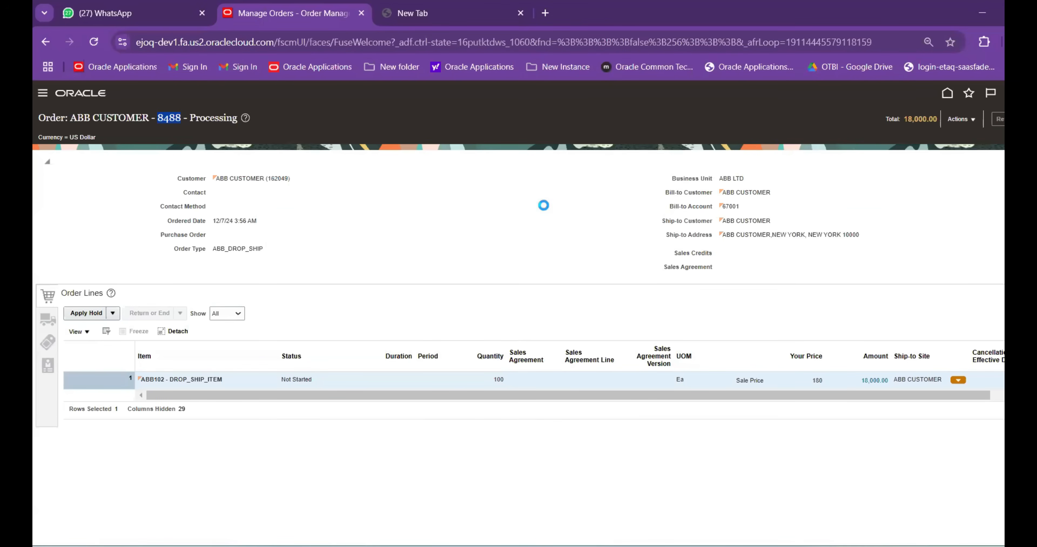
click(1000, 119)
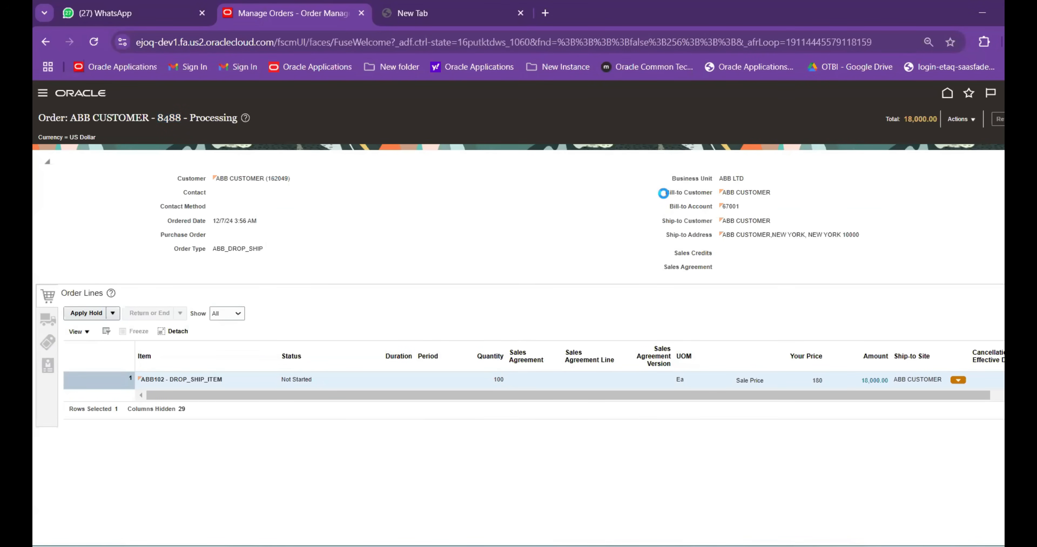
Show all columns of the order line in the supply shipment details and examine its supplier and warehouse fields
click(48, 344)
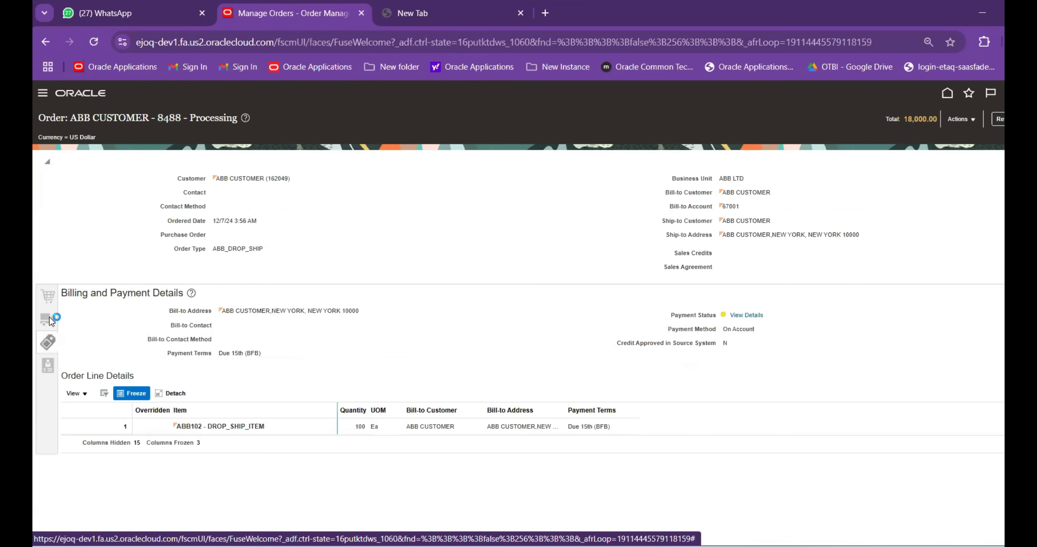
click(48, 320)
click(139, 313)
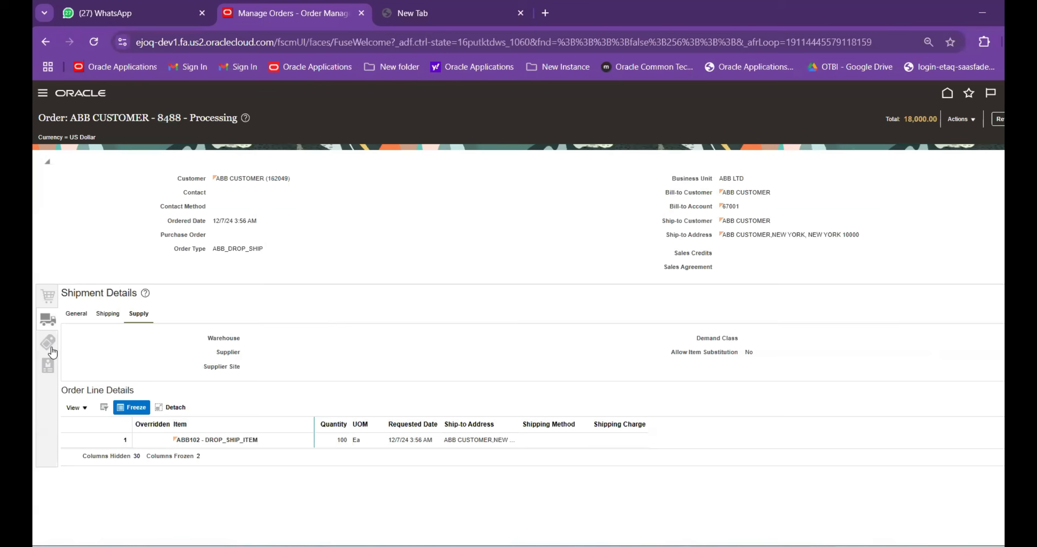
click(85, 408)
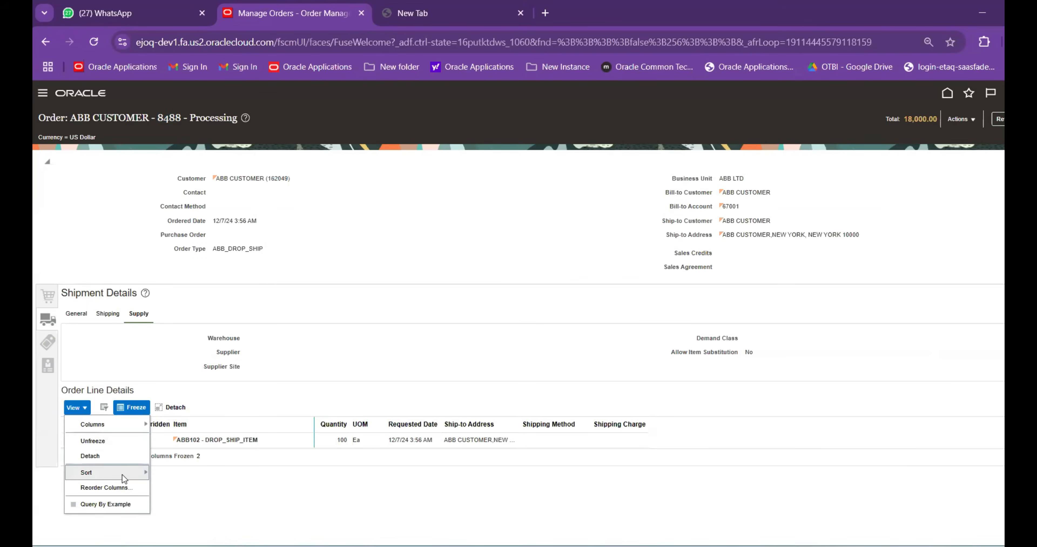
mouse_move(136, 424)
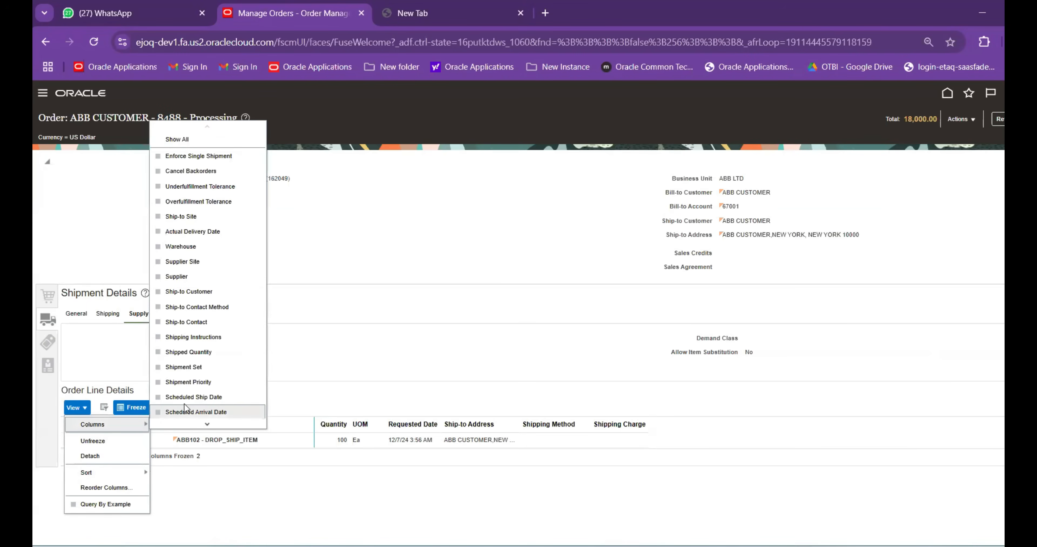
click(177, 140)
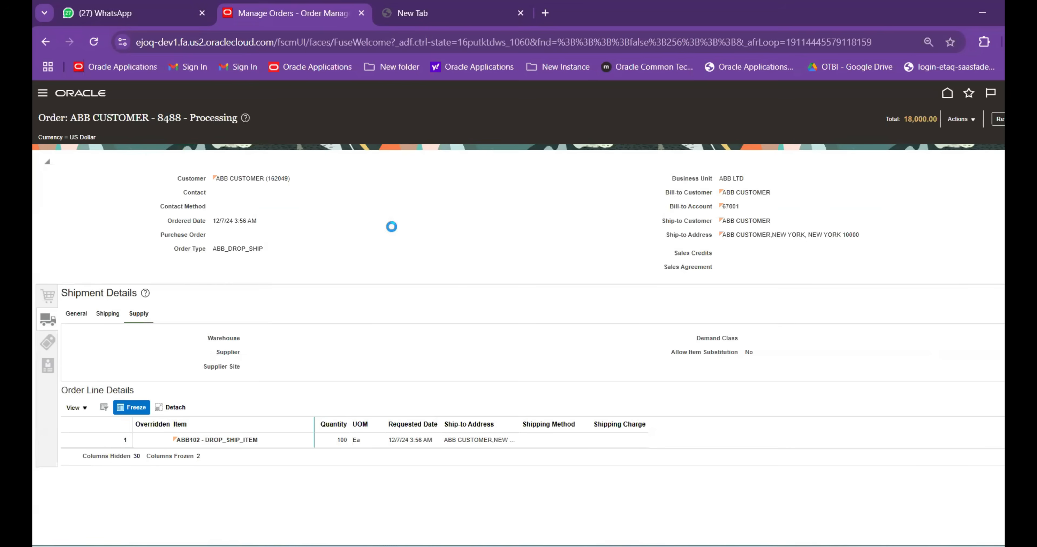
drag(486, 461, 987, 453)
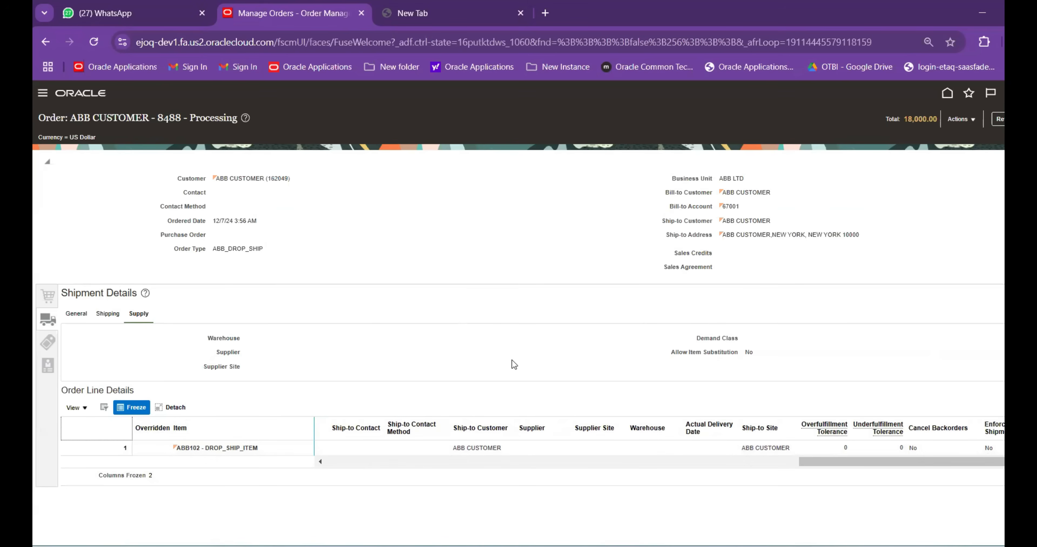
Check the order's sales credits and the shipping details of its ABB102 line
click(55, 362)
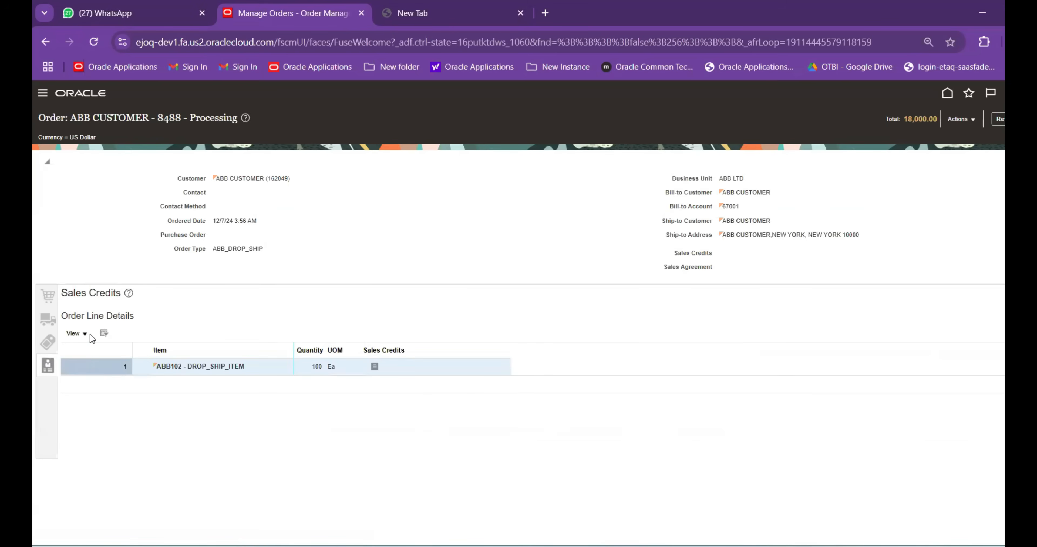
click(74, 333)
mouse_move(105, 350)
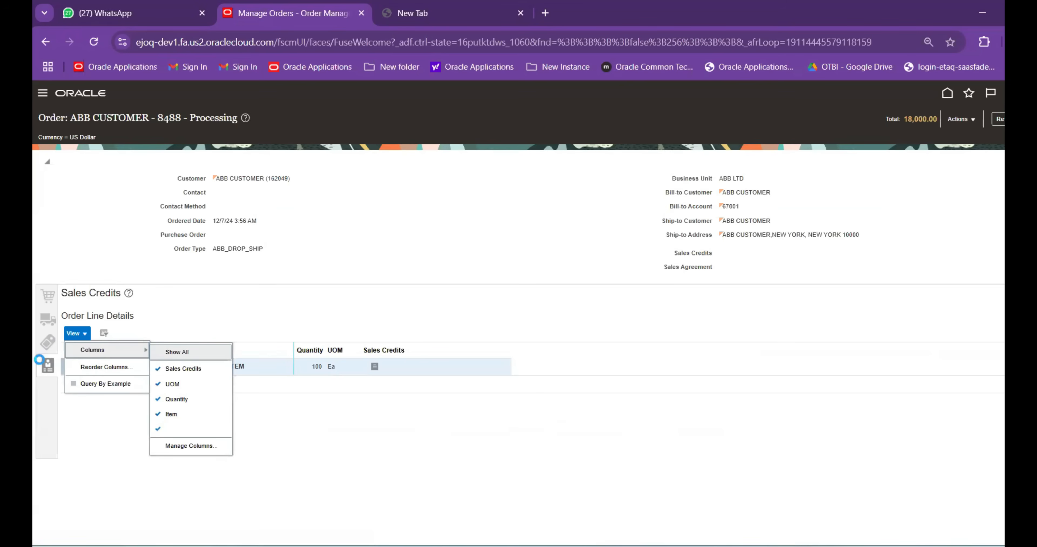
click(171, 352)
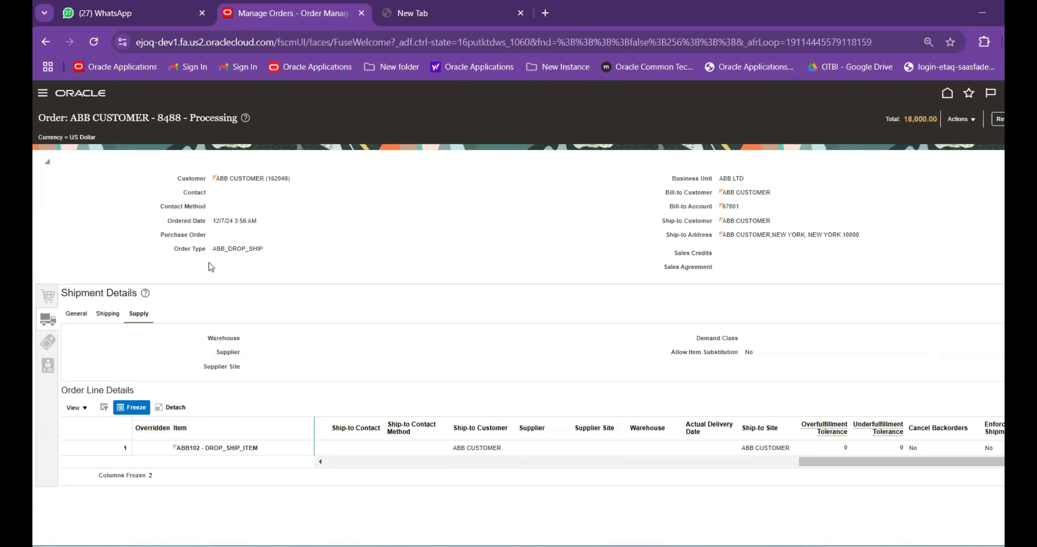
click(108, 314)
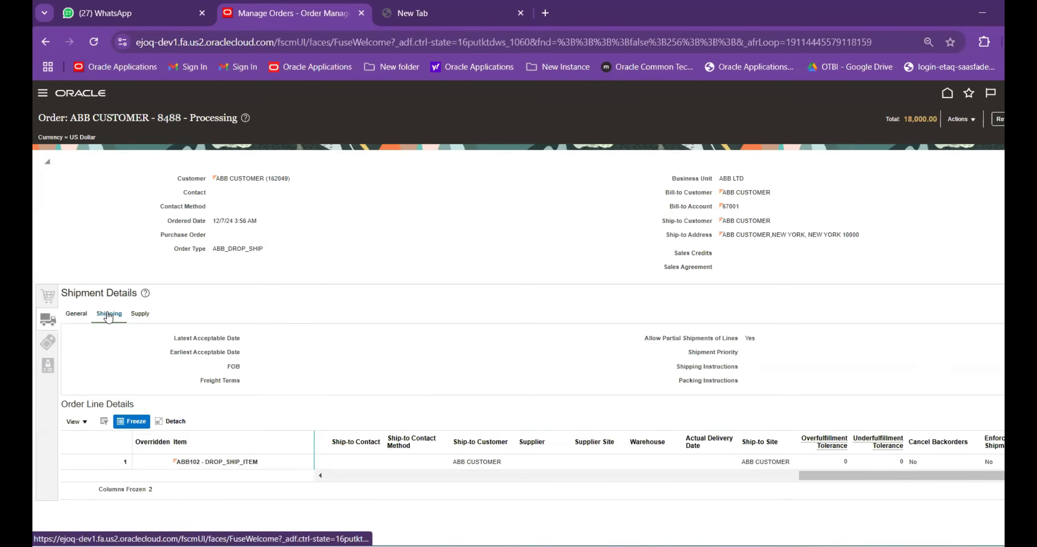
drag(808, 475, 321, 516)
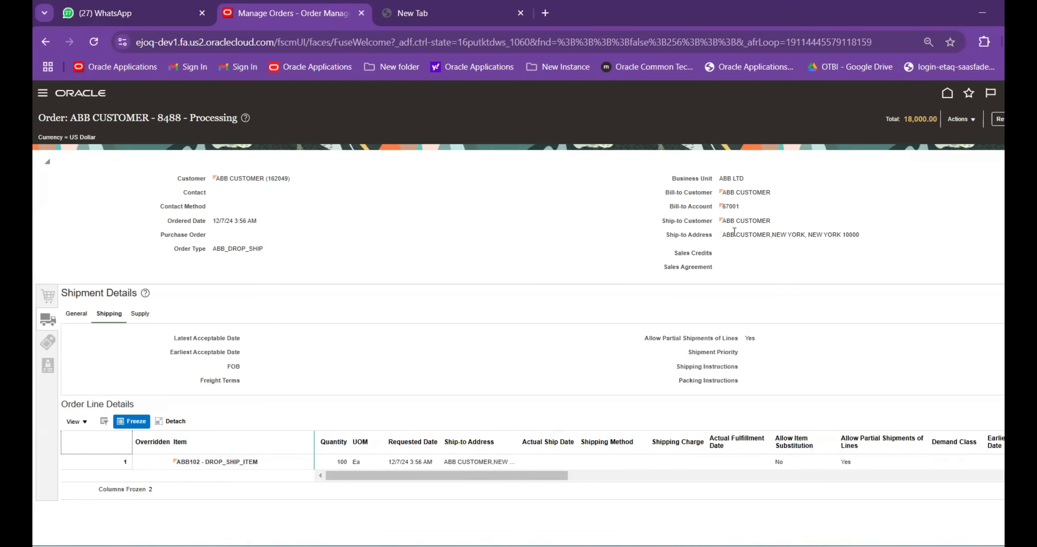
Refresh the sales order and switch it to the fulfillment view
click(998, 119)
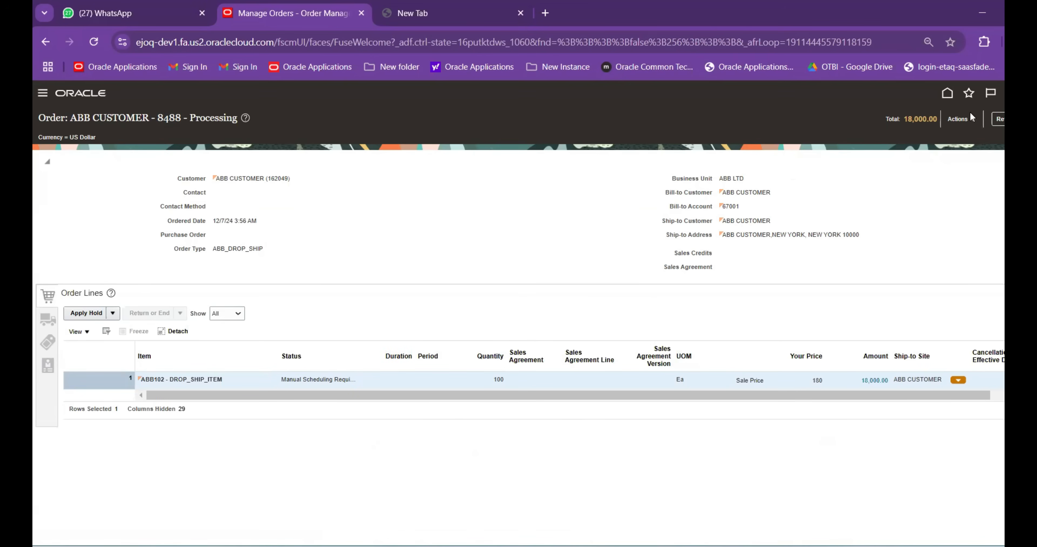
click(965, 120)
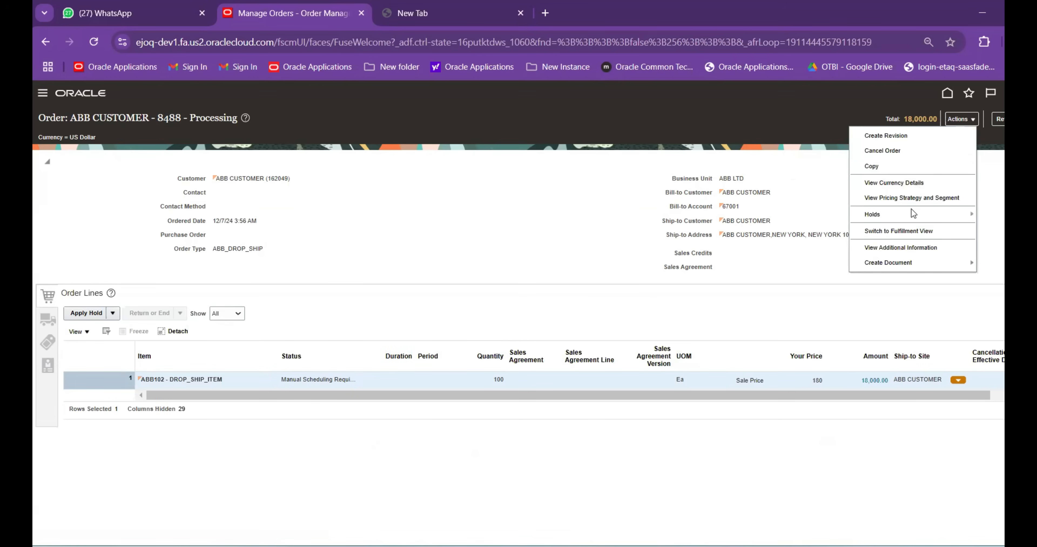
click(913, 231)
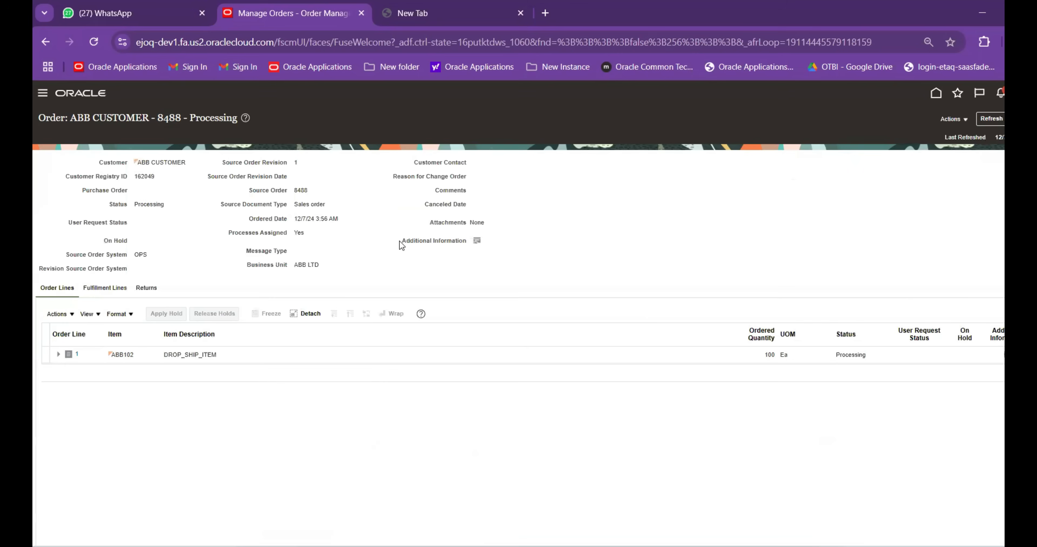
Show the order's fulfillment lines, submit line 1-1 for item ABB102 for scheduling and dismiss the warning
click(144, 349)
click(106, 288)
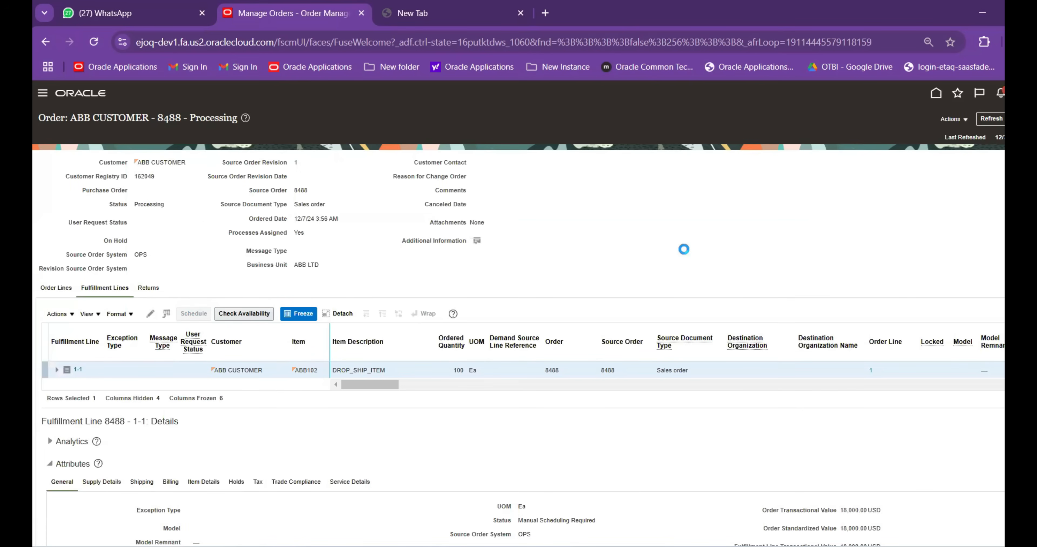
scroll(519, 336, down, 6)
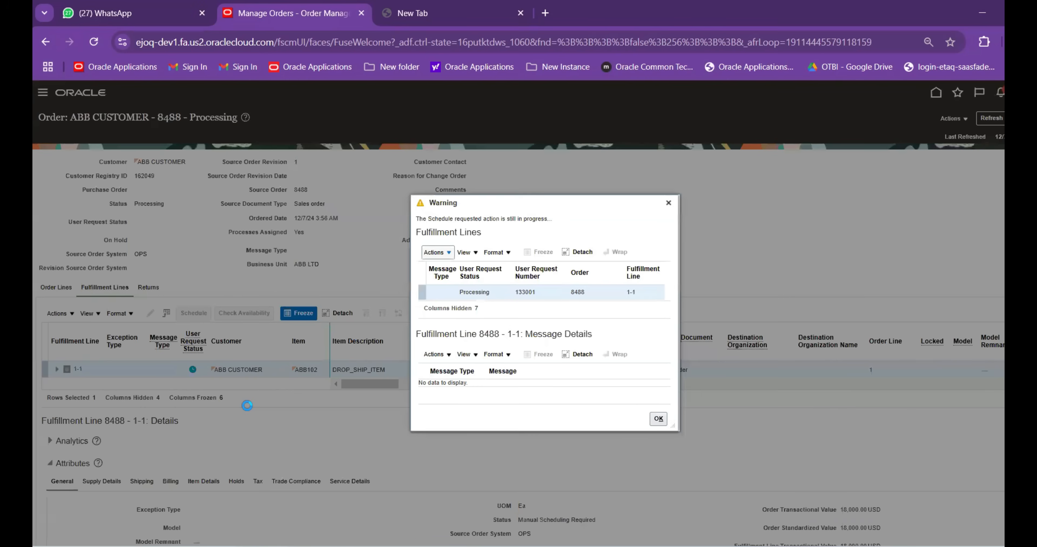
click(658, 418)
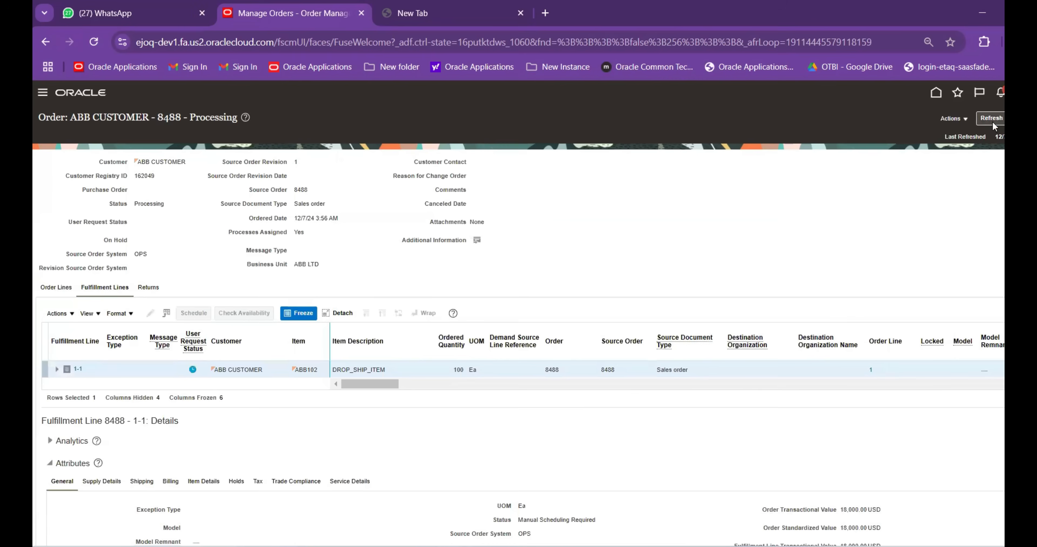
Refresh the order and check the supply details of fulfillment line 1-1
click(992, 121)
click(101, 481)
scroll(101, 482, down, 3)
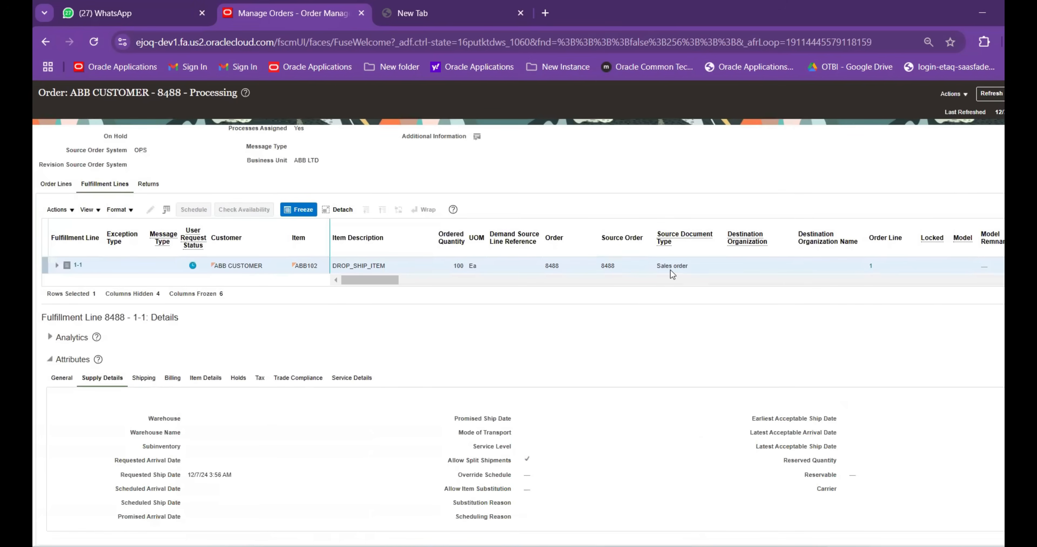
click(993, 99)
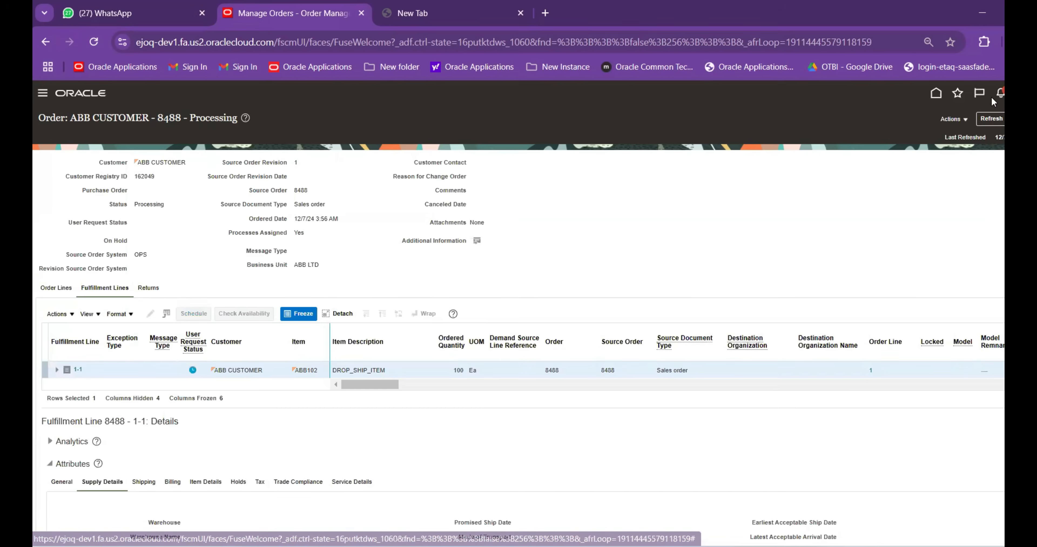
Open the orchestration process of the ABB102 fulfillment line and refresh its plan to check the task statuses
drag(383, 384, 435, 385)
click(416, 371)
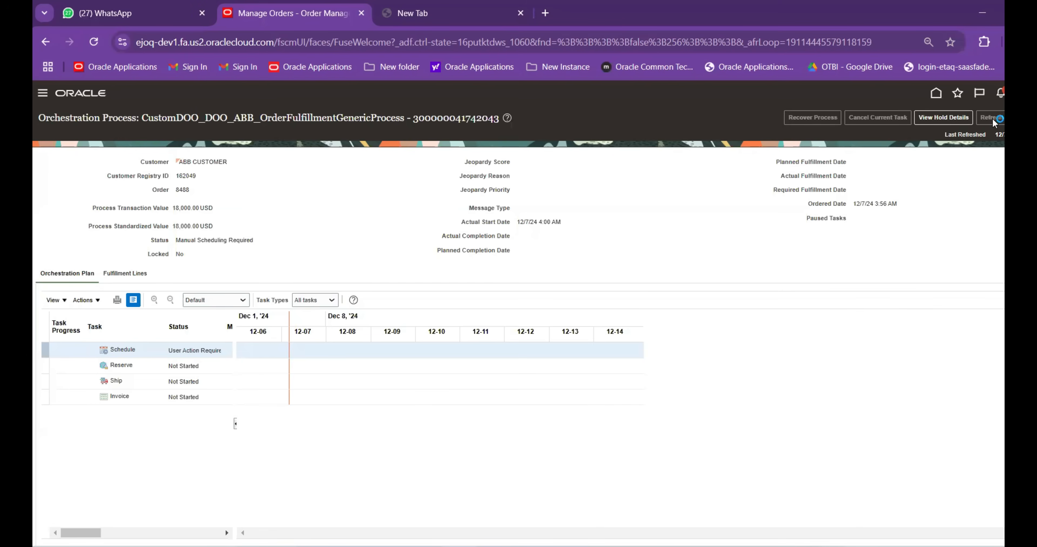
click(994, 121)
click(986, 119)
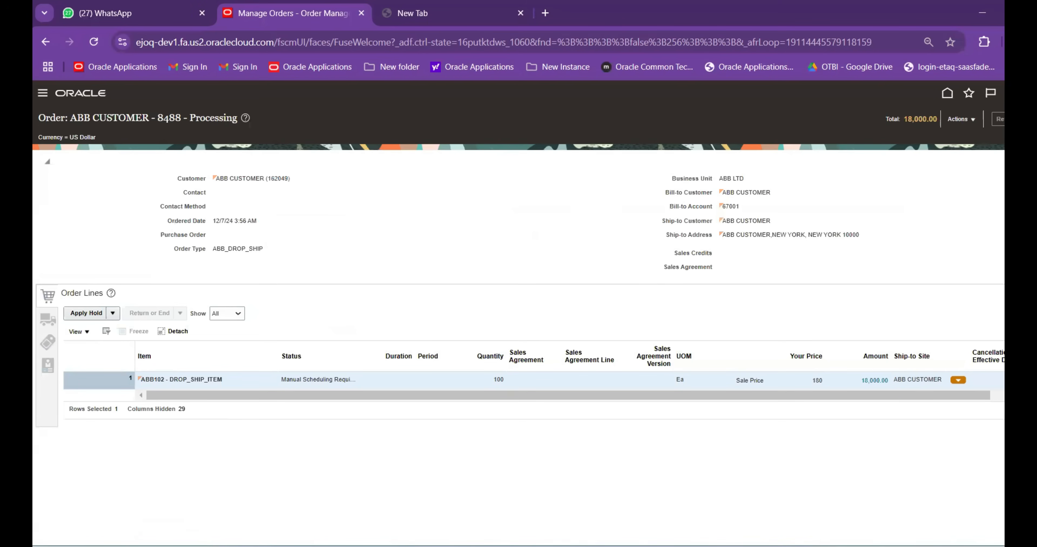
Refresh the sales order to check its line status, and return to the fulfillment view
click(1001, 120)
click(1001, 119)
click(963, 119)
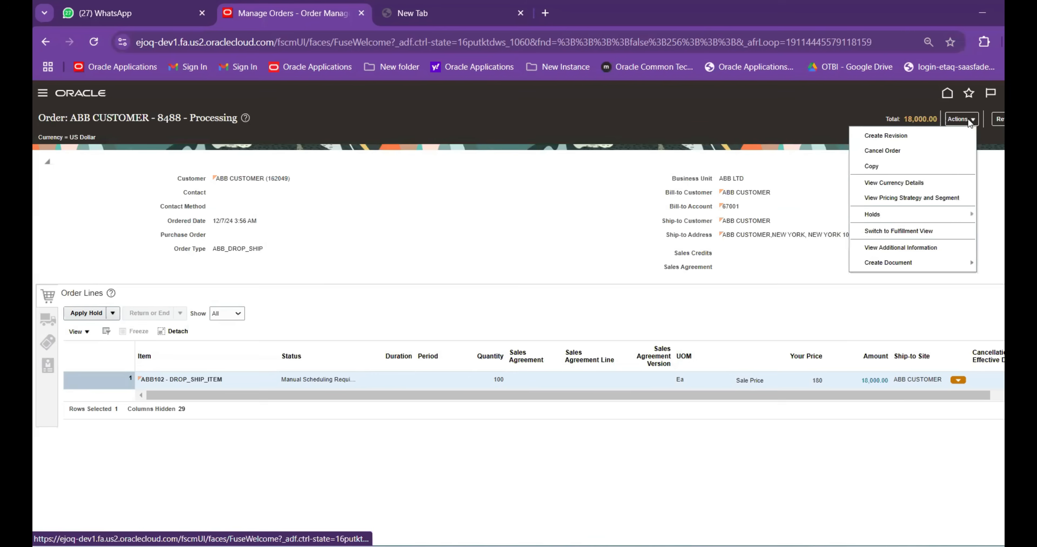
click(898, 231)
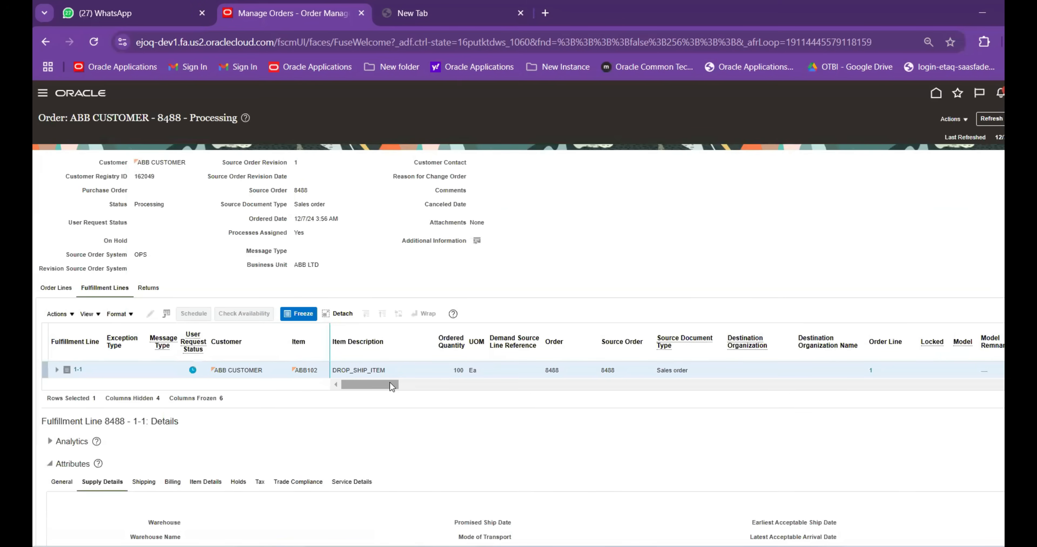
Refresh the fulfillment lines, reopen the line's CustomDOO_DOO_ABB_OrderFulfillmentGenericProcess orchestration process and refresh its plan
click(991, 119)
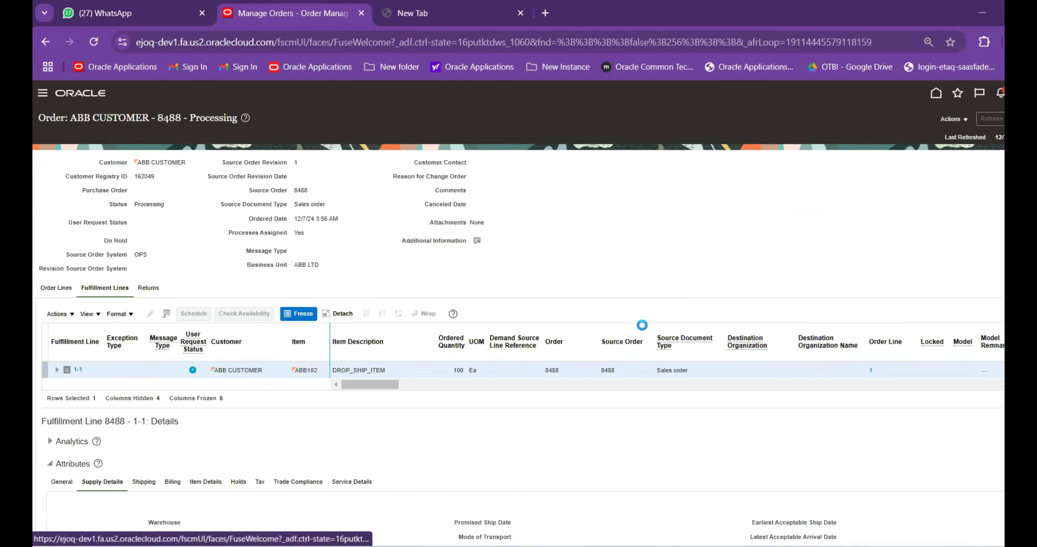
drag(389, 384, 415, 385)
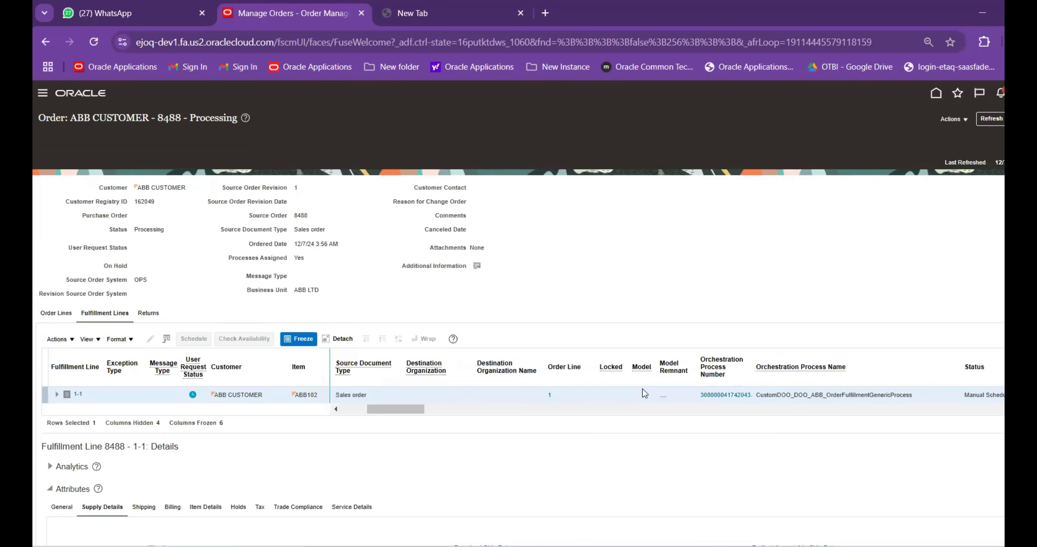
click(719, 370)
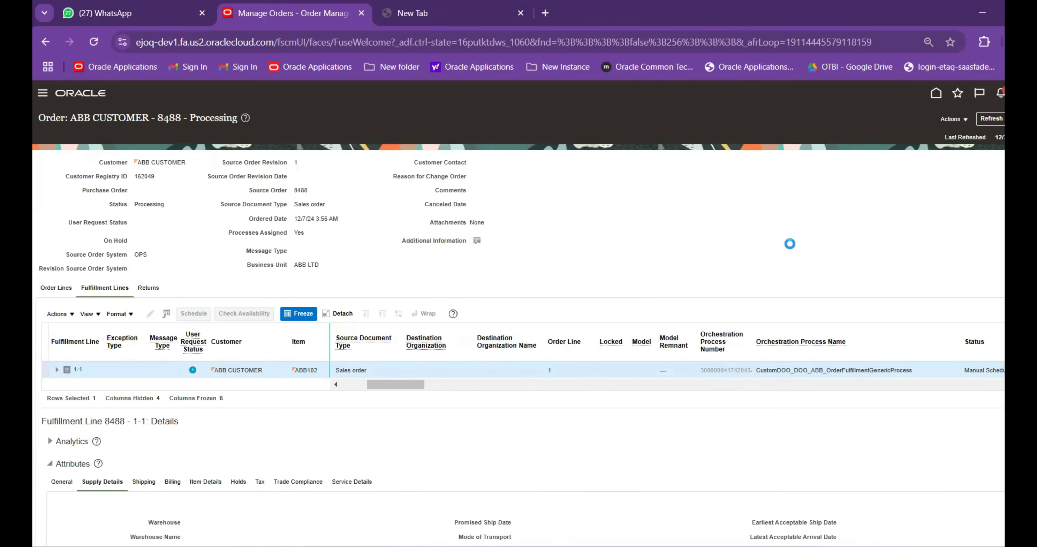
click(992, 118)
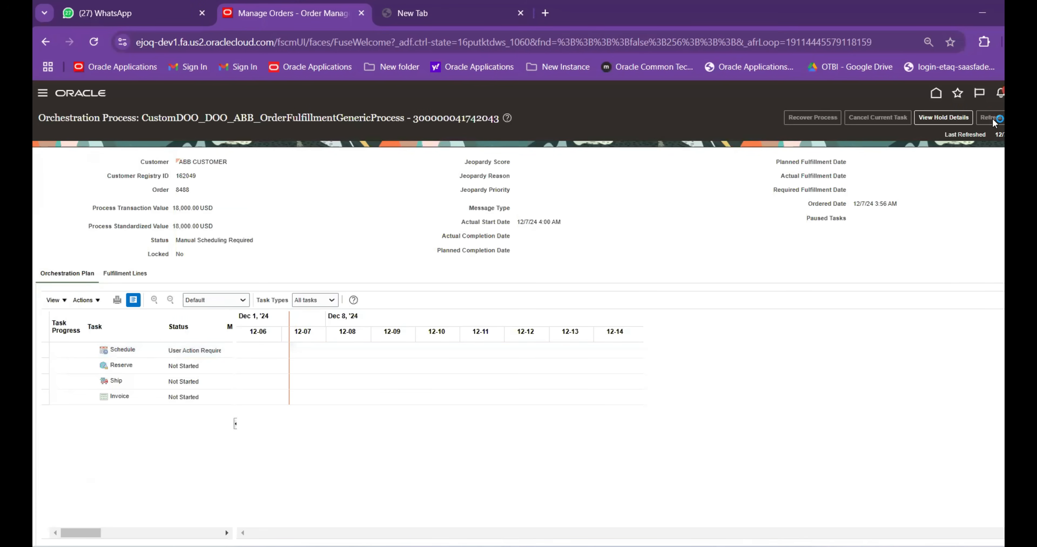